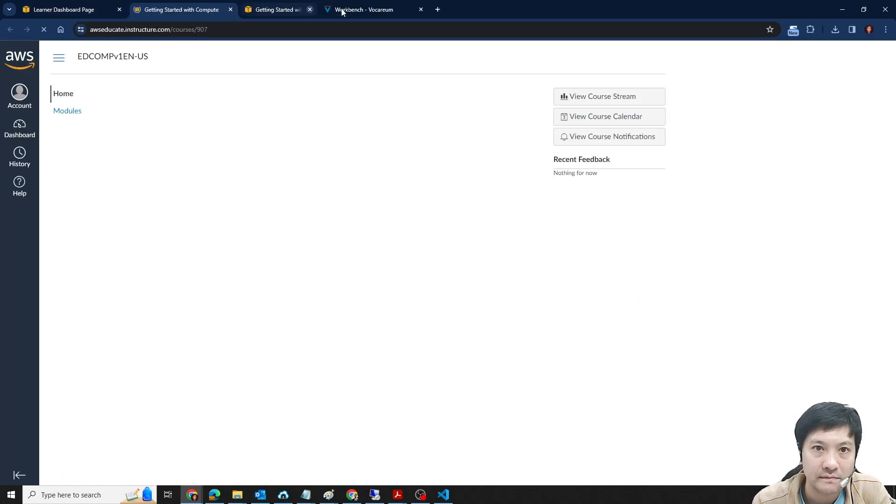
# - Close the extra browser tabs and load the Getting Started with Compute Lab from the course modules in a new window
pyautogui.click(342, 10)
pyautogui.click(342, 10)
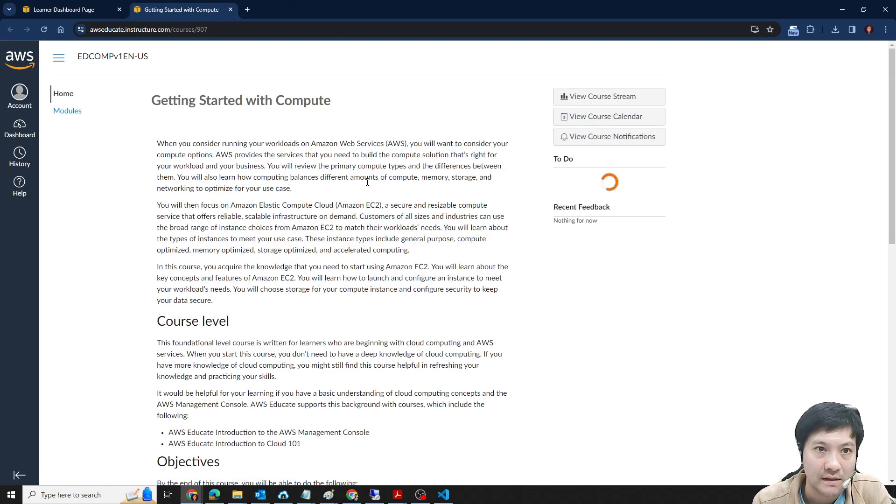
pyautogui.click(69, 114)
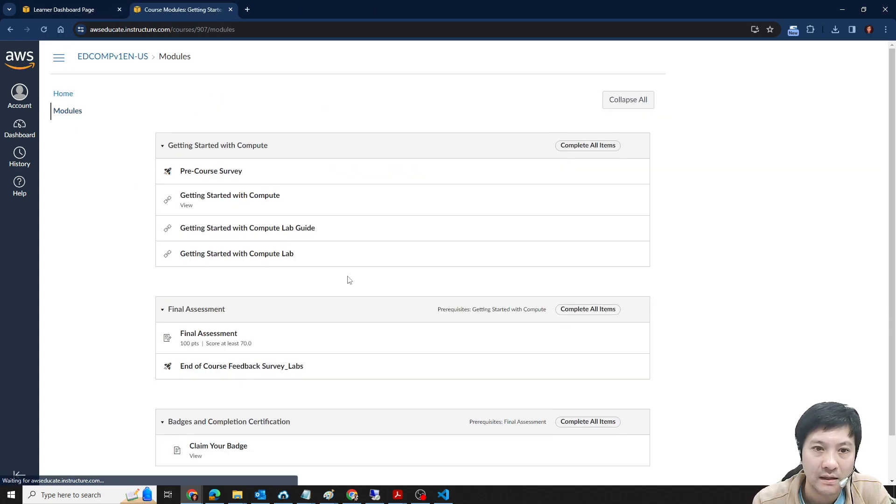
pyautogui.click(228, 255)
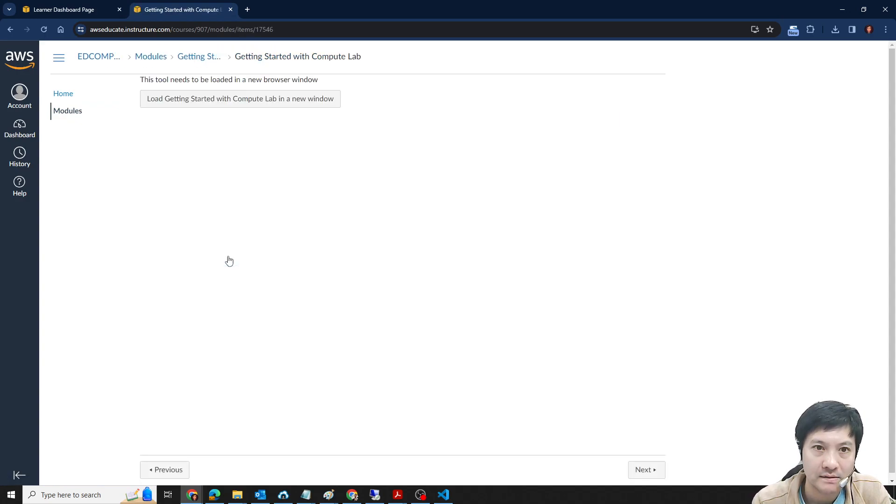
pyautogui.click(235, 103)
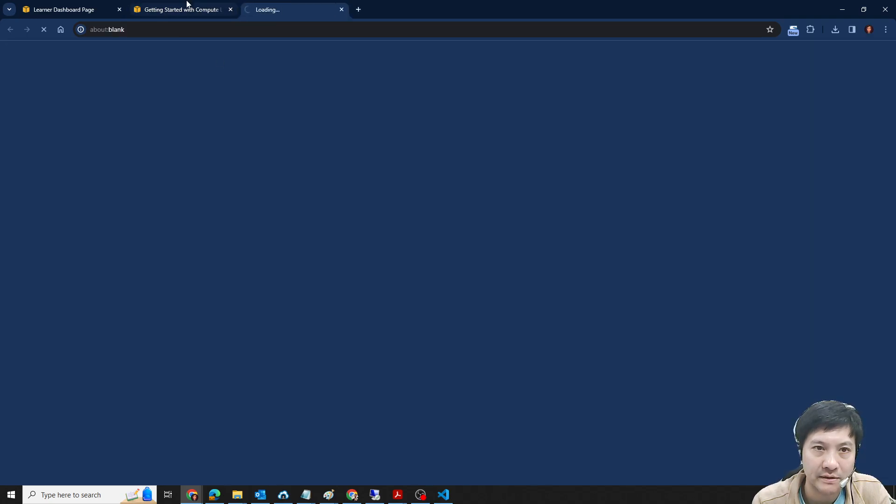
# - Close the Getting Started with Compute course page, keeping the dashboard and lab workbench pages open
pyautogui.click(192, 10)
pyautogui.click(76, 10)
pyautogui.click(167, 10)
pyautogui.click(230, 9)
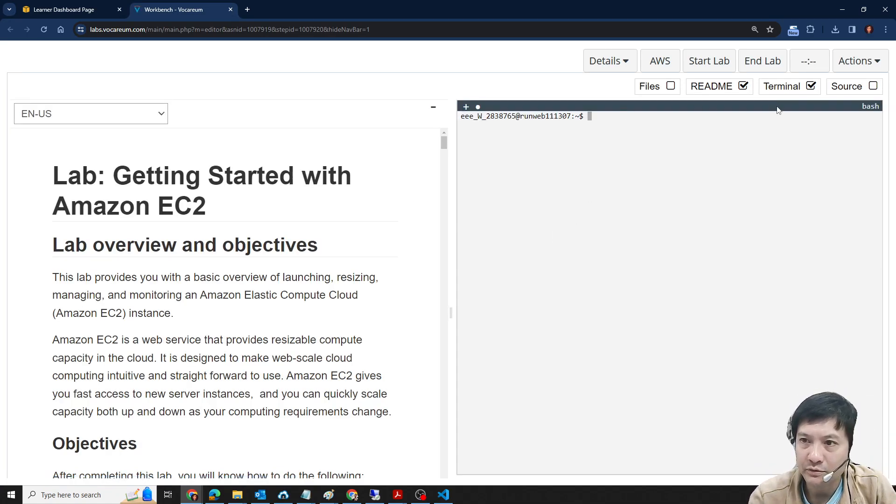
# - Hide the terminal pane in the lab workbench and start the lab
pyautogui.click(811, 86)
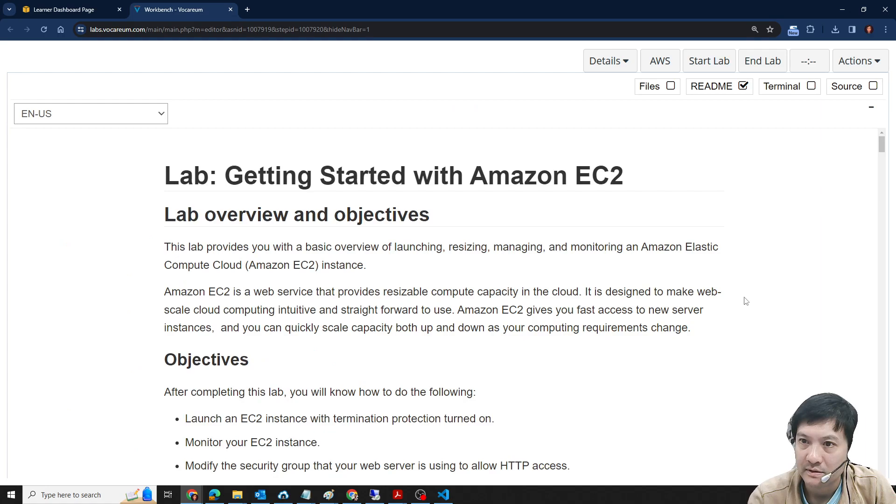
pyautogui.click(703, 69)
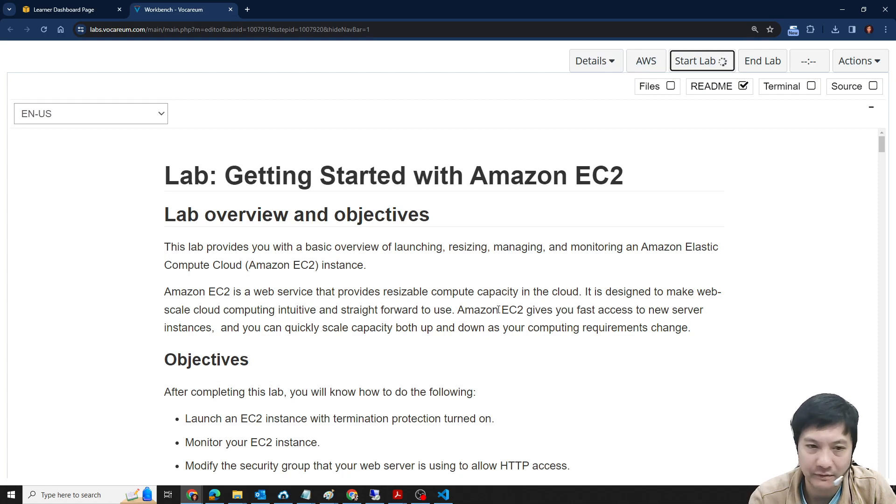
# - Read through the lab's Objectives list, from launching an EC2 instance to exploring Amazon EC2 limits
pyautogui.scroll(-3, 436, 305)
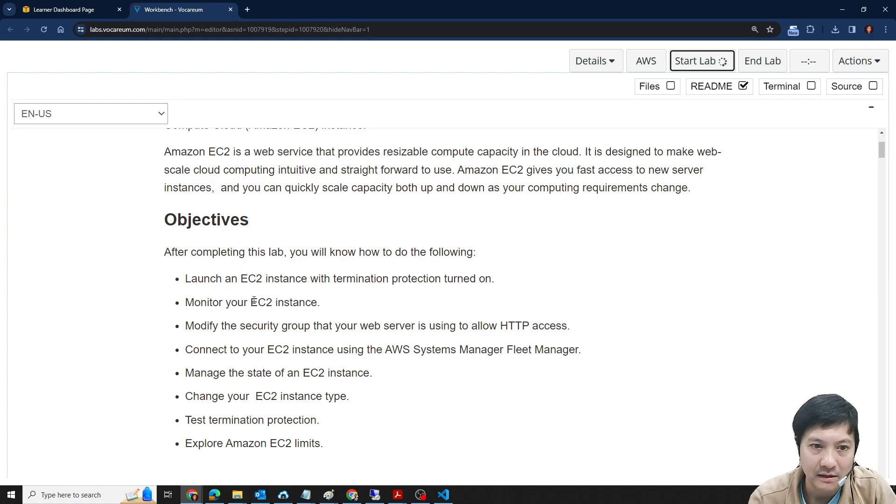
pyautogui.moveTo(185, 278); pyautogui.dragTo(307, 278)
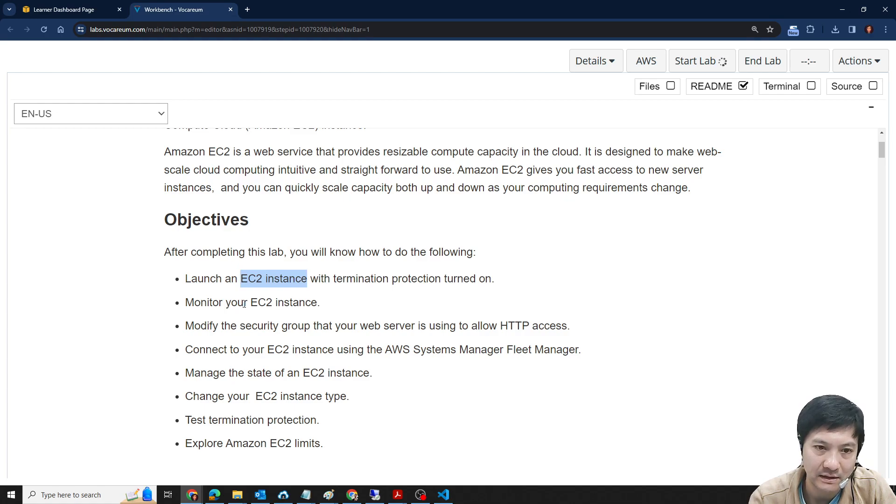
pyautogui.moveTo(249, 303); pyautogui.dragTo(320, 304)
pyautogui.click(277, 276)
pyautogui.moveTo(185, 302); pyautogui.dragTo(301, 303)
pyautogui.moveTo(239, 326); pyautogui.dragTo(304, 326)
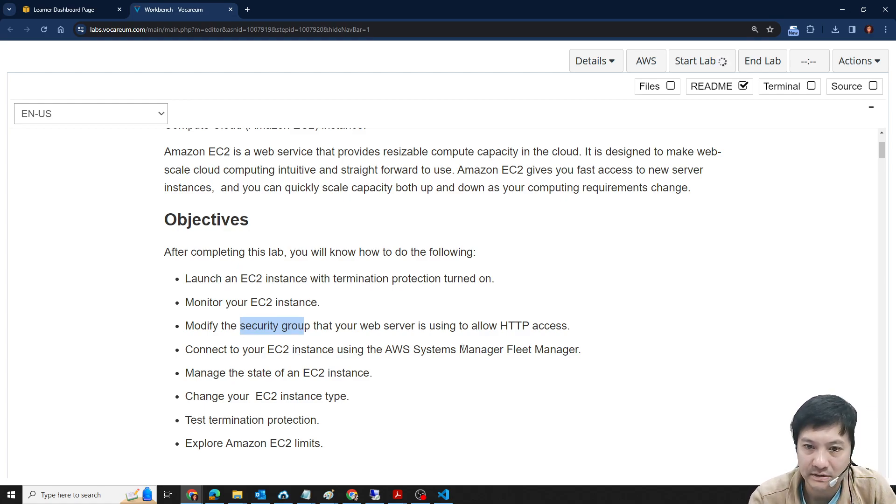
pyautogui.moveTo(393, 350); pyautogui.dragTo(576, 350)
pyautogui.moveTo(230, 373); pyautogui.dragTo(368, 373)
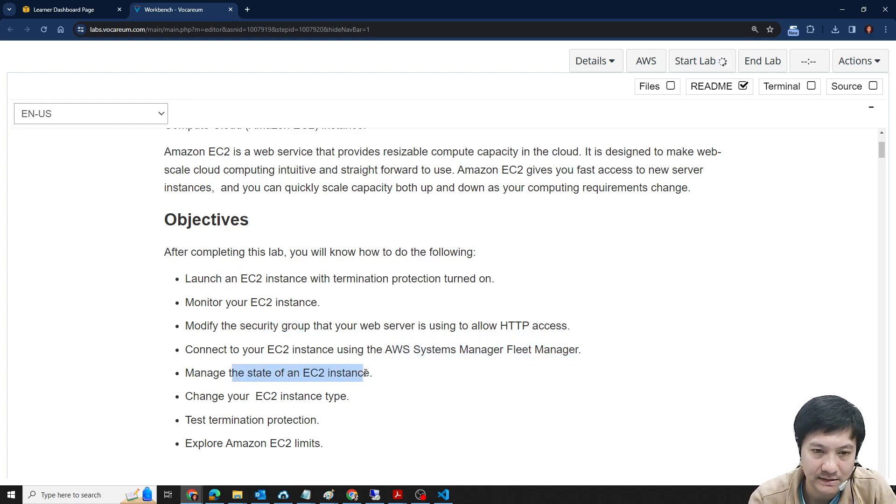
pyautogui.click(277, 407)
pyautogui.moveTo(193, 373); pyautogui.dragTo(407, 375)
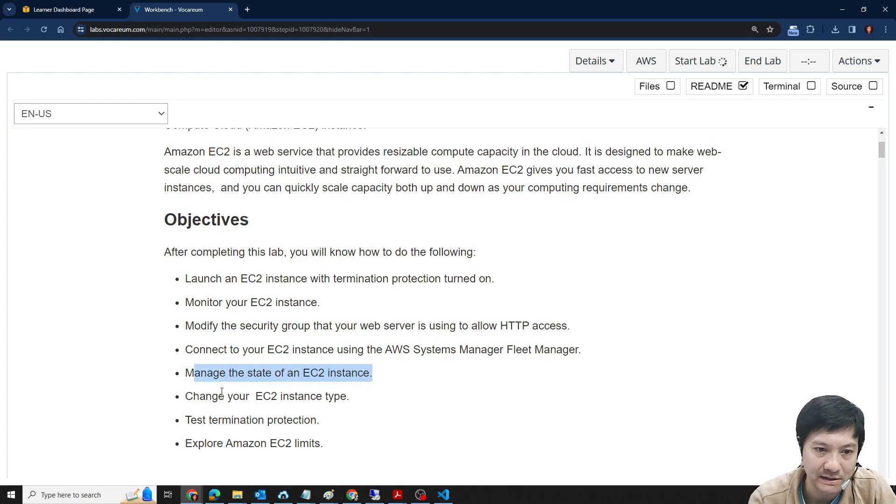
pyautogui.moveTo(186, 396); pyautogui.dragTo(346, 402)
pyautogui.moveTo(186, 420); pyautogui.dragTo(207, 447)
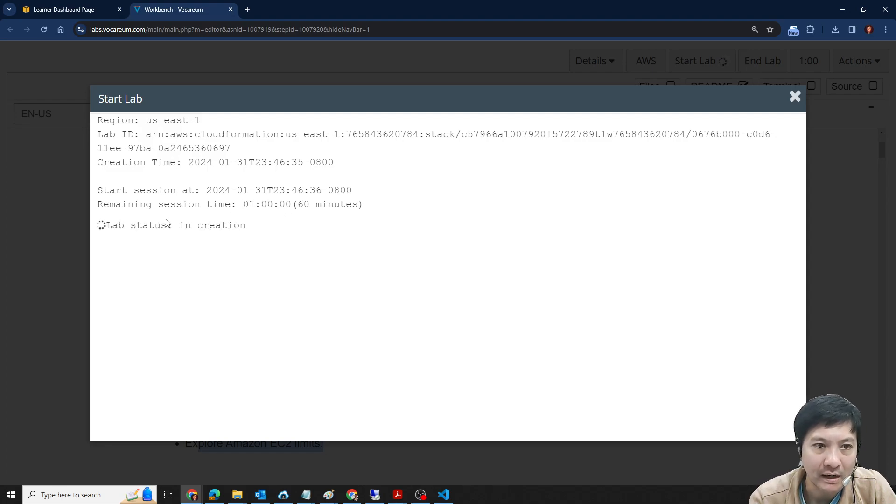
# - Check the remaining session time, close the Start Lab status window and open the AWS Management Console
pyautogui.doubleClick(303, 205)
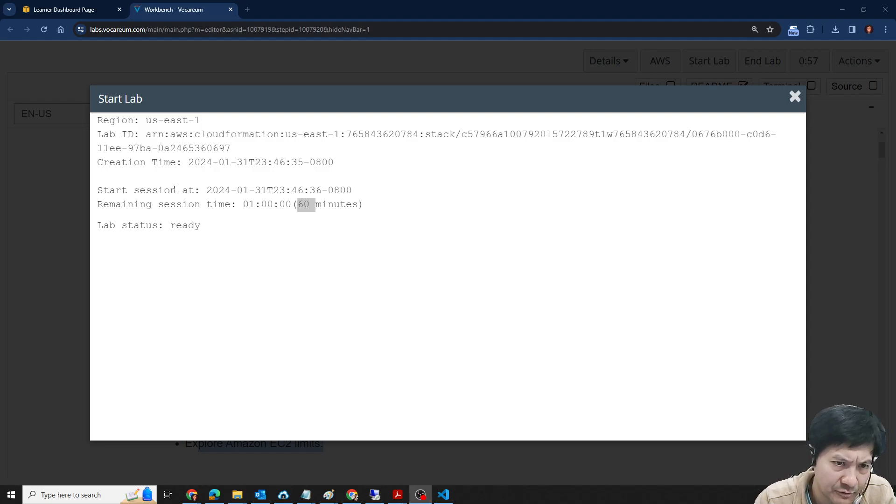
pyautogui.click(798, 103)
pyautogui.click(795, 97)
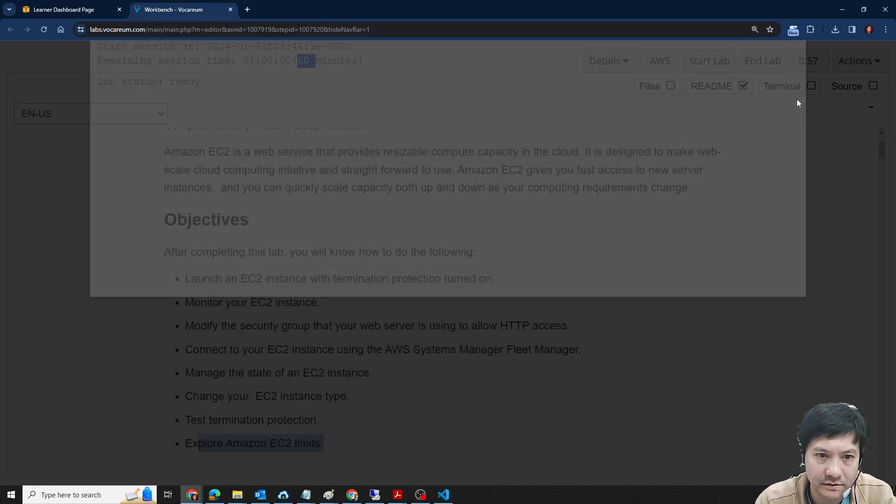
pyautogui.scroll(-2, 413, 303)
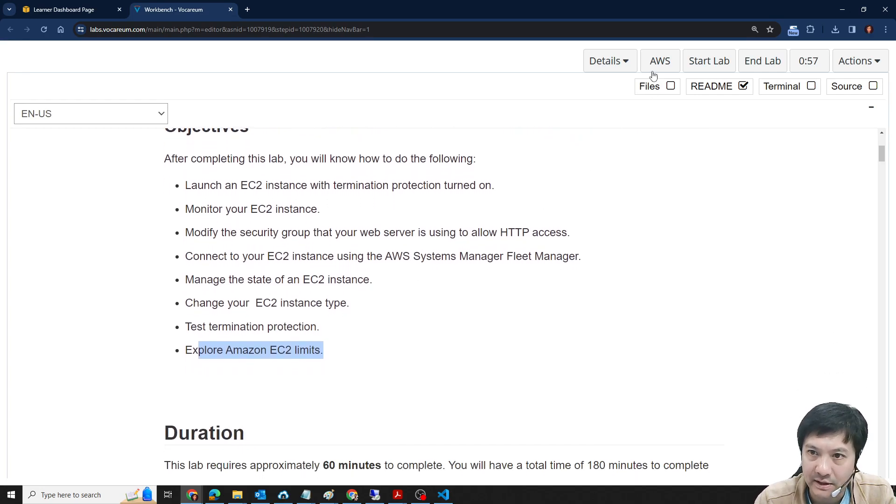
pyautogui.click(659, 61)
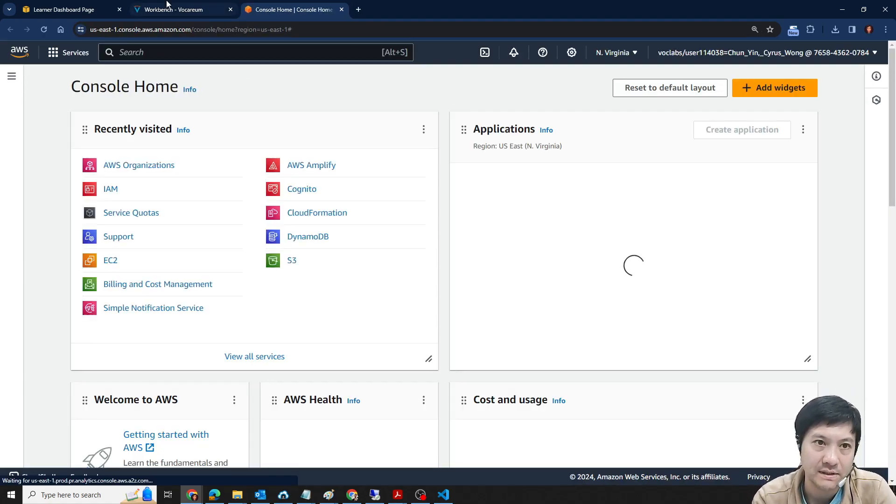
# - Return to the lab instructions and read down to the steps under Task 1: Launching your EC2 instance
pyautogui.click(175, 9)
pyautogui.scroll(-4, 381, 278)
pyautogui.scroll(5, 248, 276)
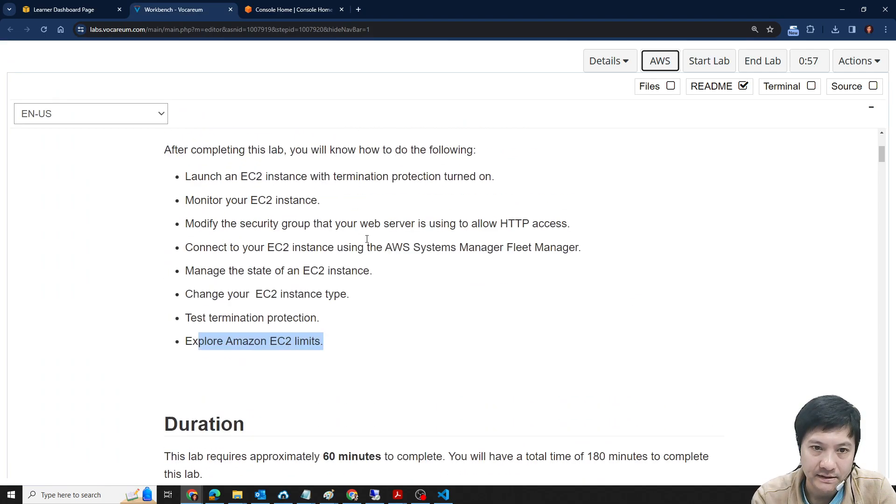
pyautogui.scroll(-10, 214, 246)
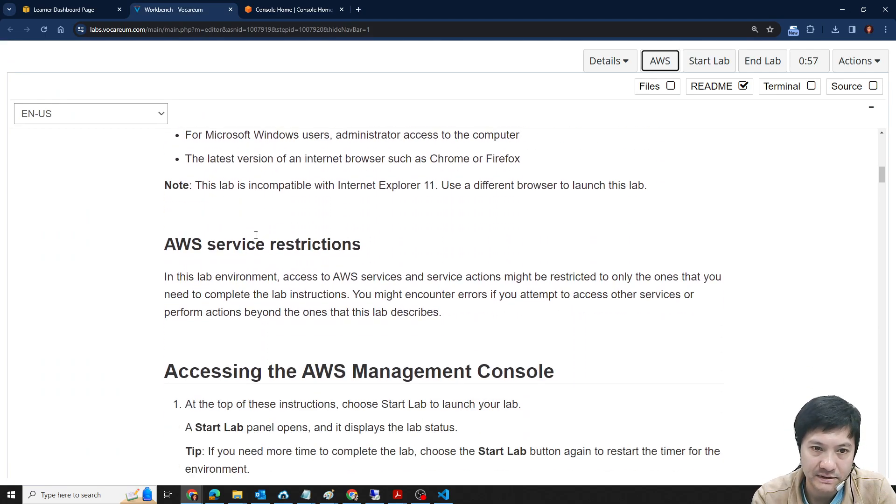
pyautogui.scroll(-3, 256, 240)
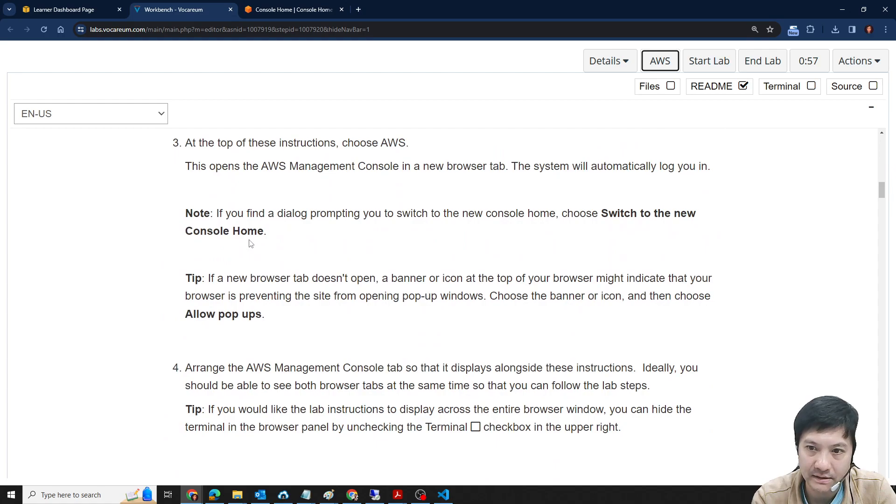
pyautogui.scroll(-6, 403, 265)
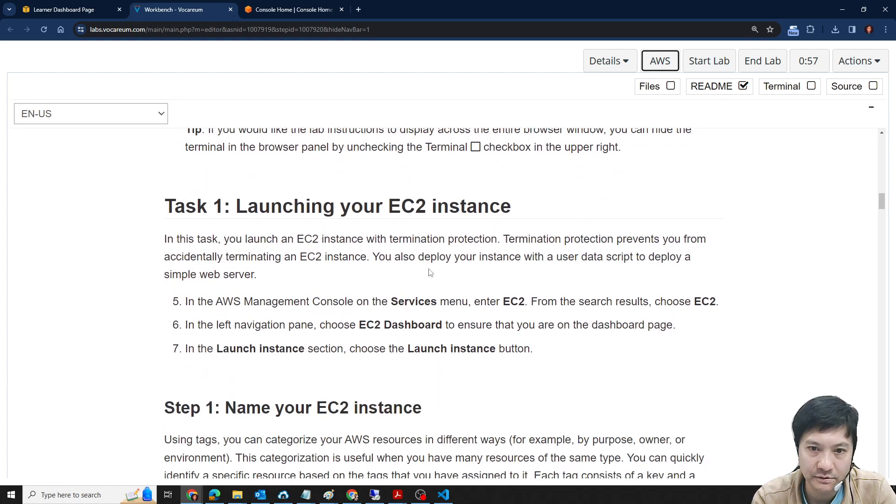
pyautogui.doubleClick(506, 302)
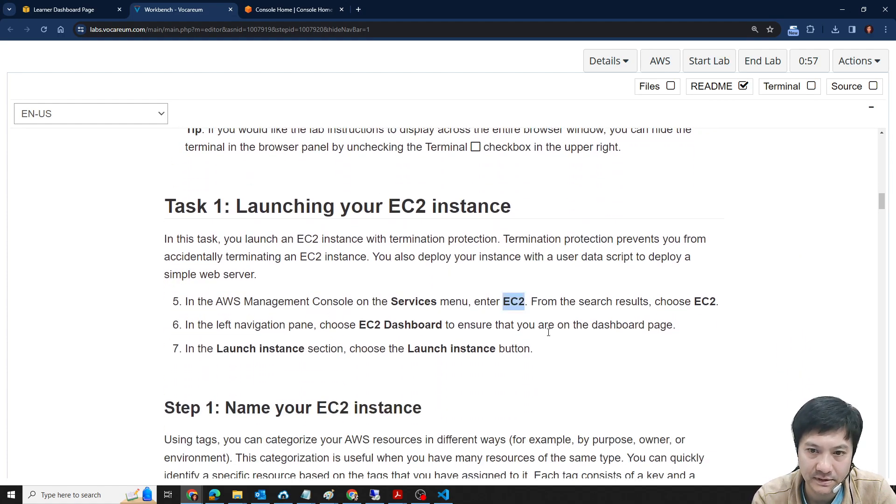
# - Arrange the lab instructions and the AWS console in separate windows side by side
pyautogui.moveTo(301, 5); pyautogui.dragTo(466, 192)
pyautogui.press('super+Left')
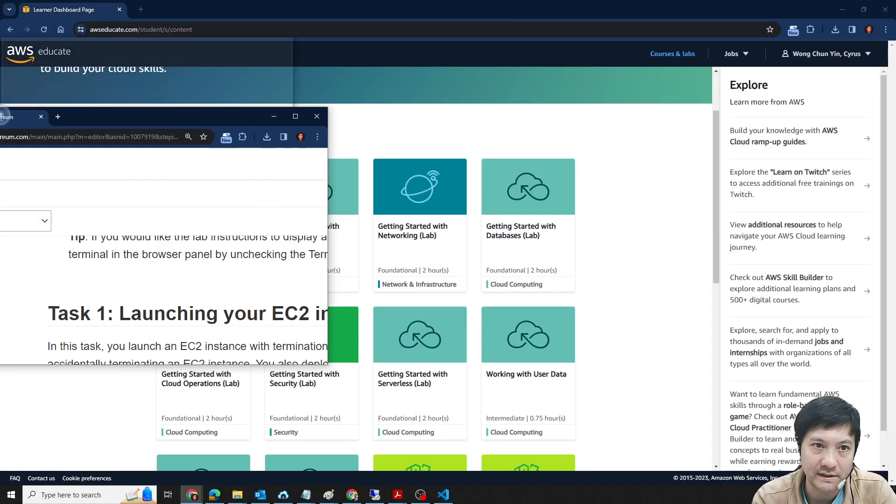
pyautogui.click(668, 69)
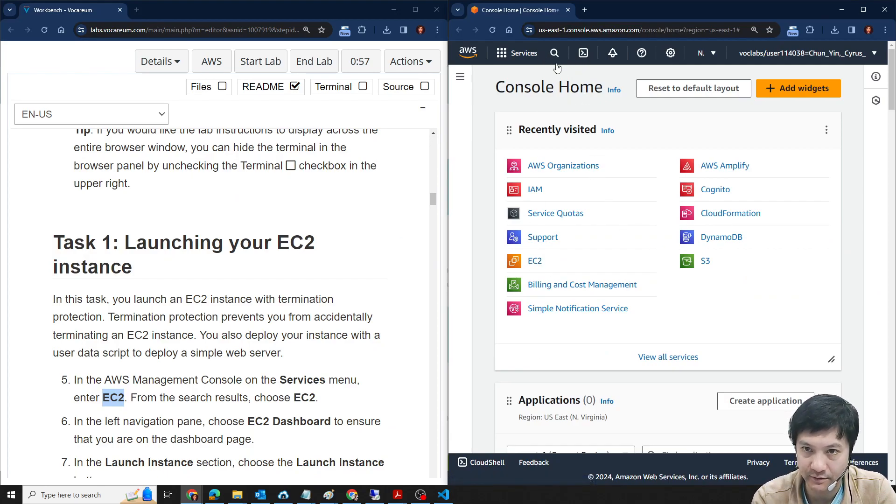
# - Search the AWS console for EC2 and open the EC2 service
pyautogui.hotkey('alt', 's')
pyautogui.write('EC2')
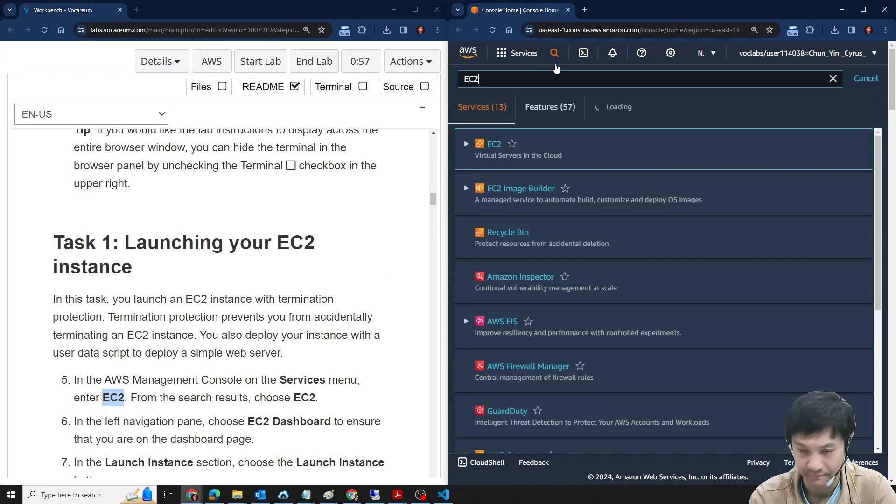
pyautogui.click(492, 156)
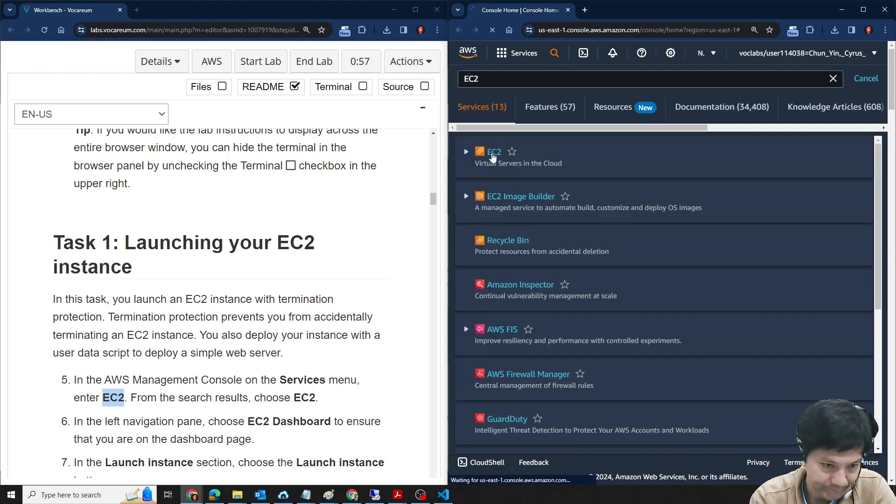
# - Examine the EC2 dashboard alongside the Task 1 lab instructions for how to start launching an instance
pyautogui.scroll(-3, 248, 310)
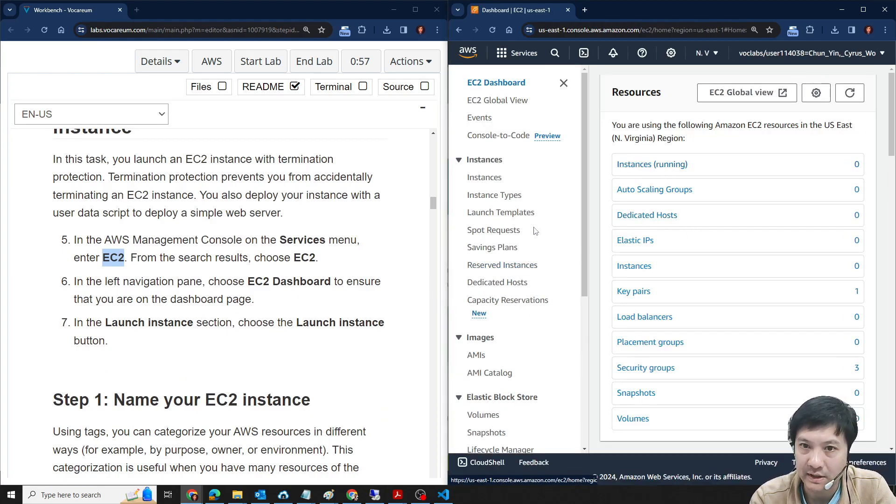
pyautogui.scroll(-6, 702, 249)
pyautogui.scroll(-3, 707, 258)
pyautogui.scroll(9, 705, 270)
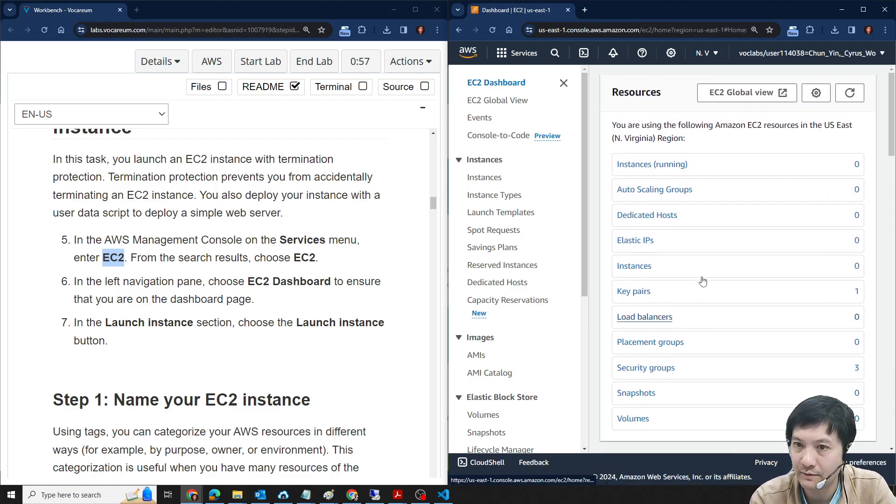
pyautogui.scroll(-10, 702, 266)
pyautogui.scroll(4, 798, 234)
pyautogui.scroll(-10, 793, 207)
pyautogui.scroll(-3, 687, 311)
pyautogui.scroll(12, 700, 294)
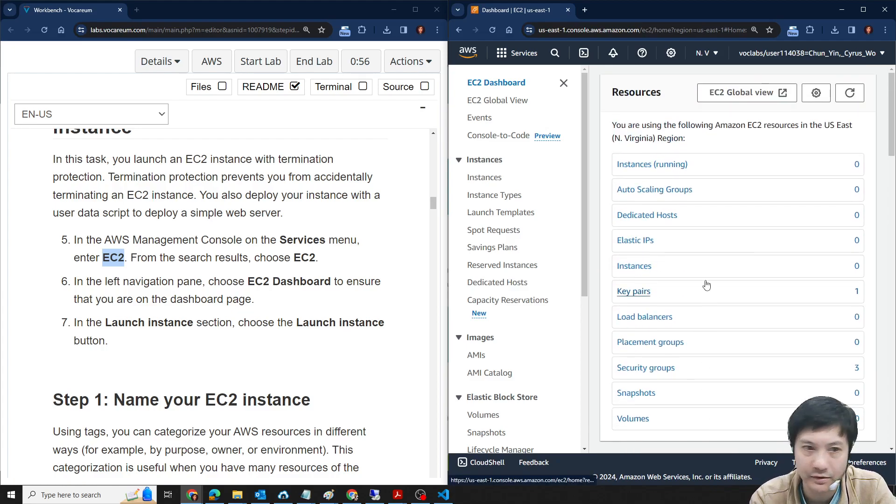
pyautogui.scroll(-2, 200, 275)
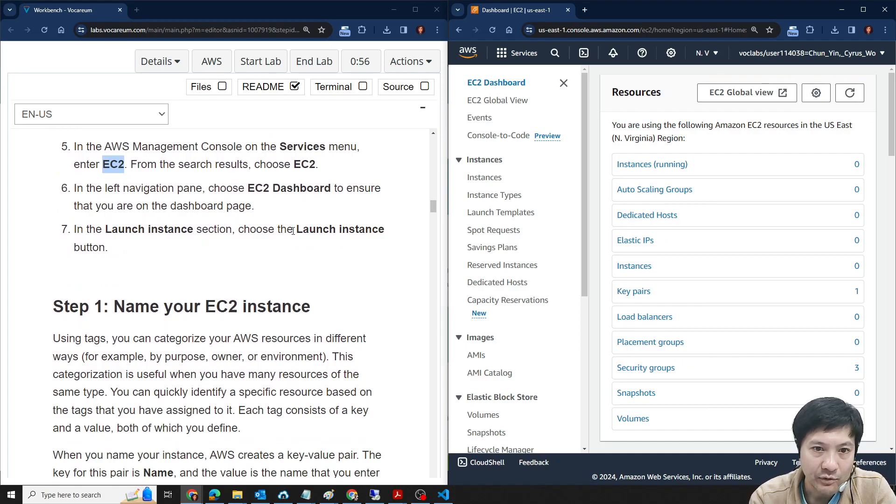
# - Open the Instances list and start launching a new instance
pyautogui.moveTo(296, 229); pyautogui.dragTo(386, 229)
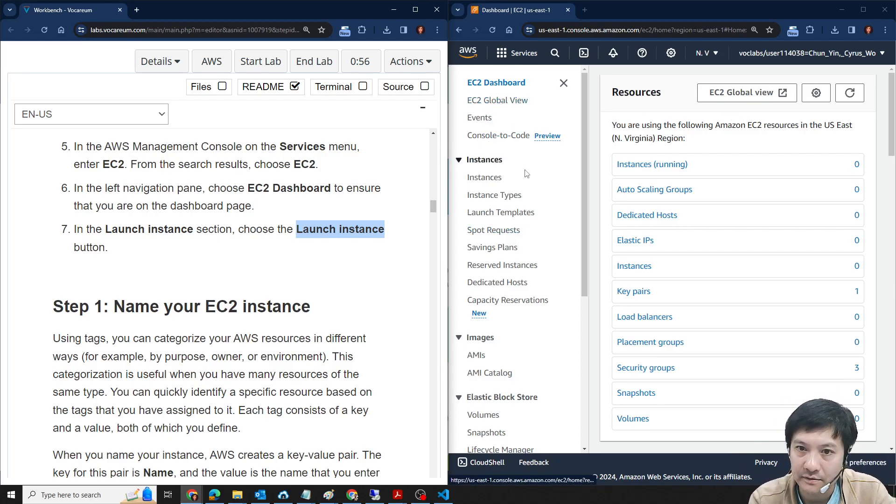
pyautogui.click(476, 181)
pyautogui.click(475, 180)
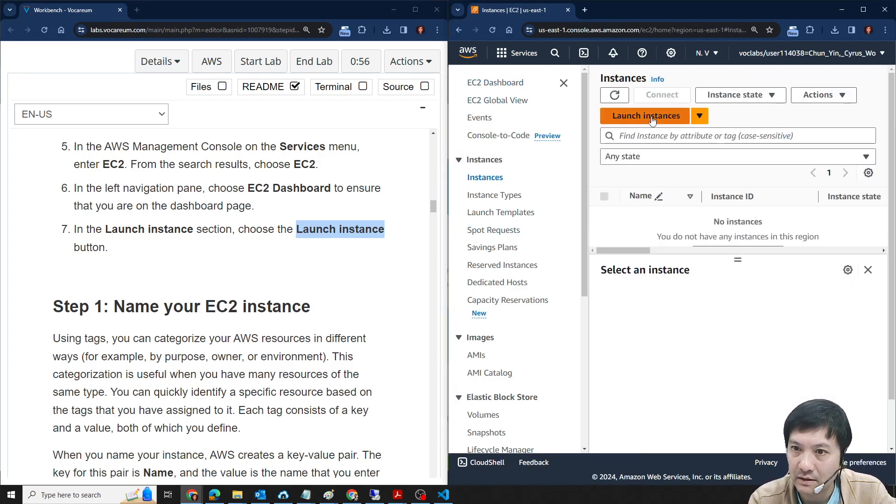
pyautogui.click(652, 120)
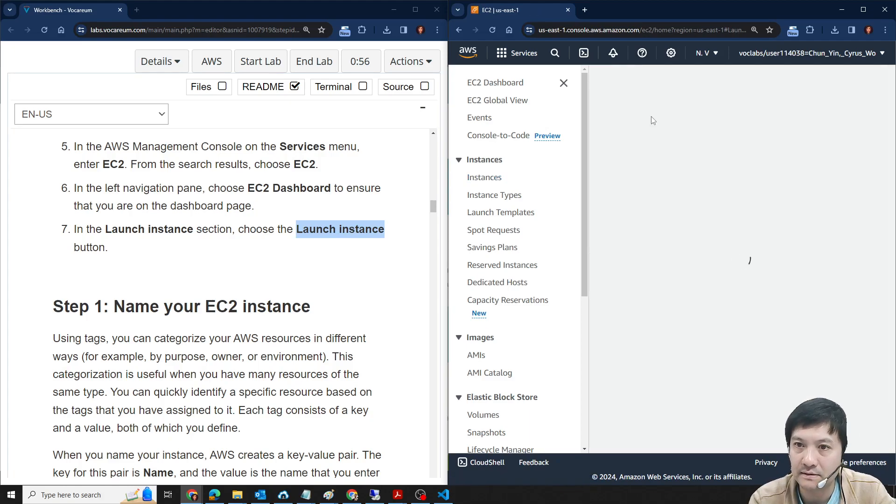
# - Name the new instance Web-Server, copying the name from step 8 of the lab instructions
pyautogui.click(570, 243)
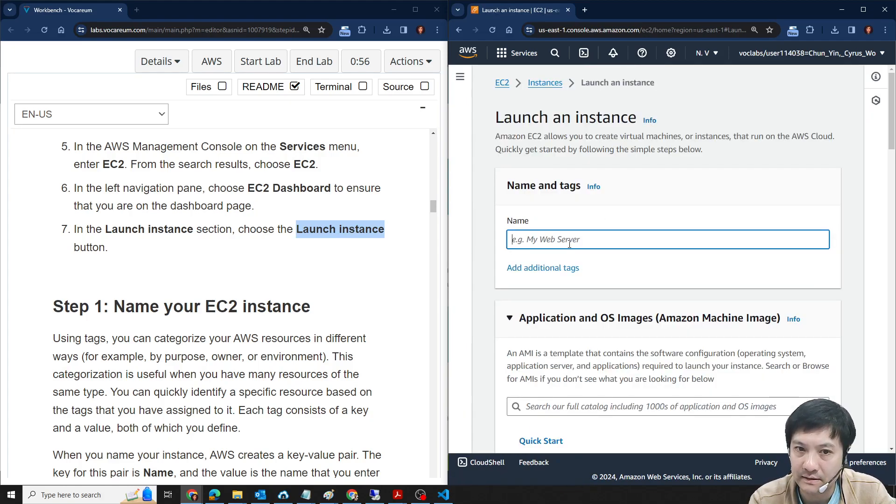
pyautogui.scroll(-1, 219, 289)
pyautogui.scroll(-1, 248, 270)
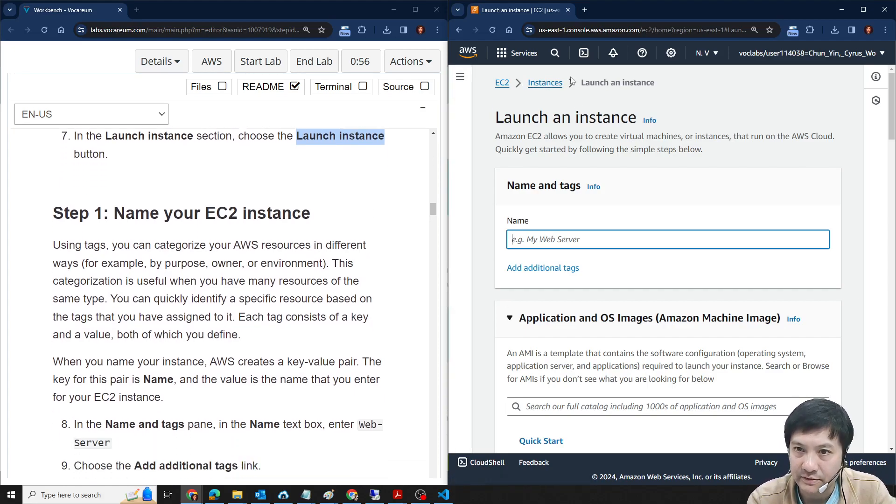
pyautogui.scroll(-4, 181, 250)
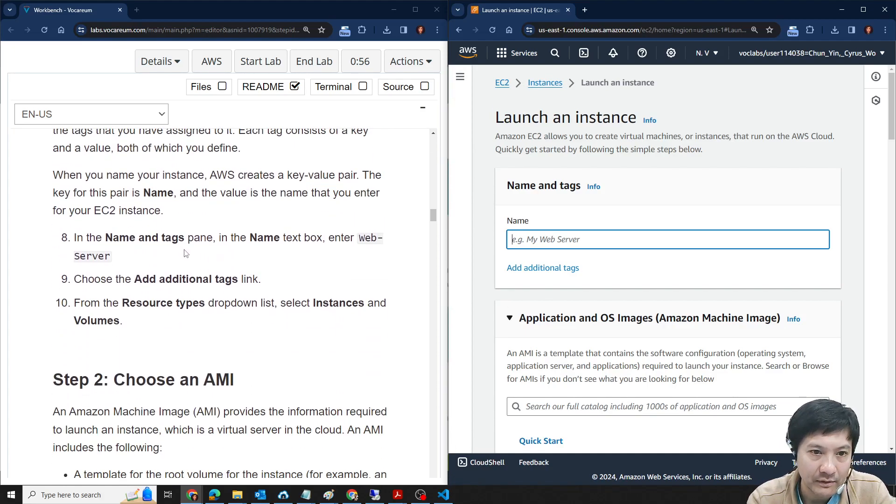
pyautogui.moveTo(363, 239); pyautogui.dragTo(114, 259)
pyautogui.hotkey('ctrl', 'c')
pyautogui.click(537, 239)
pyautogui.hotkey('ctrl', 'v')
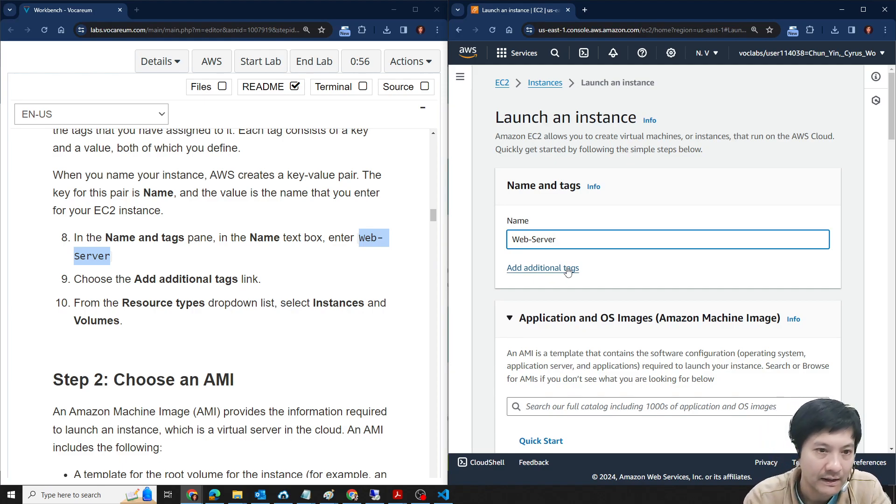
# - Expand the additional tag settings and check the resource types available for the Name tag
pyautogui.scroll(-1, 214, 293)
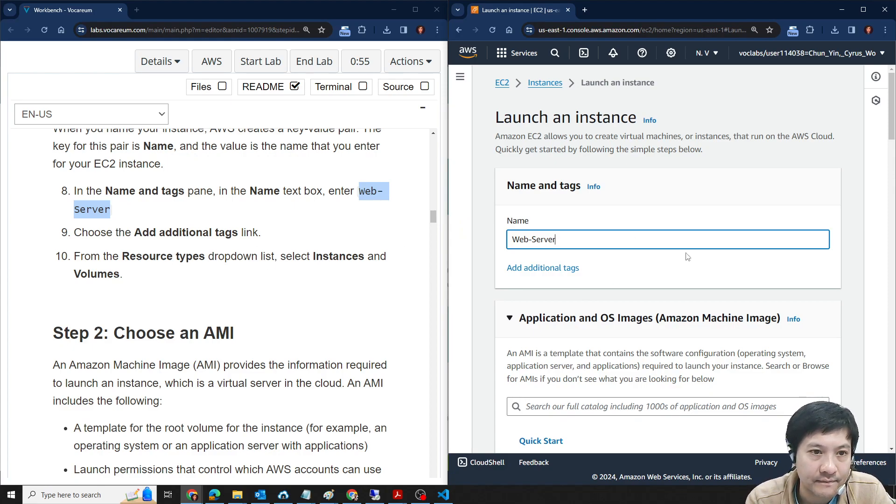
pyautogui.scroll(-5, 676, 301)
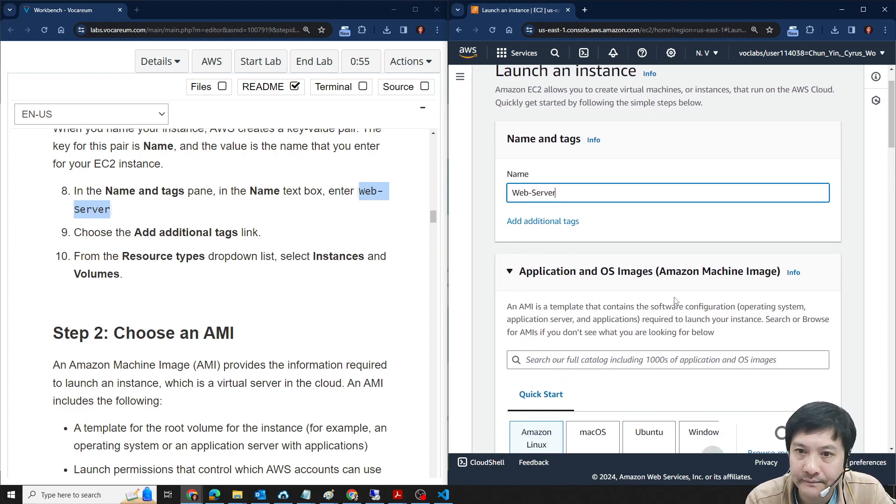
pyautogui.scroll(-3, 143, 312)
pyautogui.scroll(4, 142, 312)
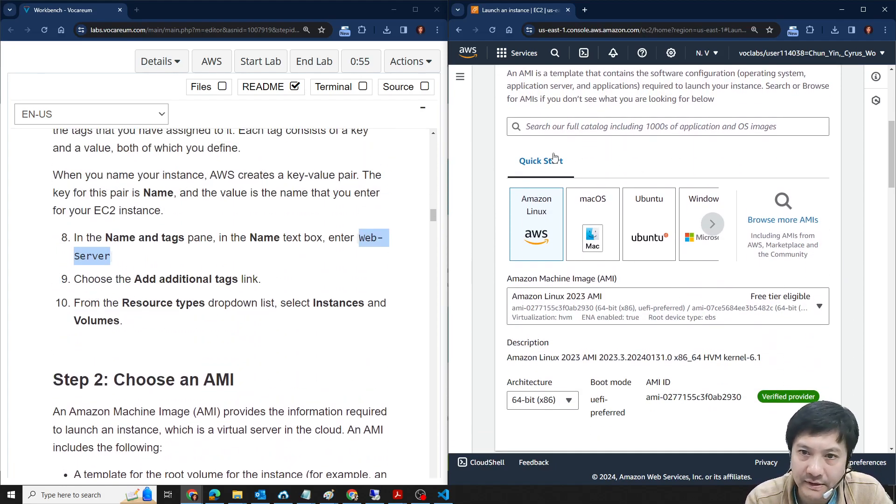
pyautogui.scroll(4, 555, 224)
pyautogui.click(552, 223)
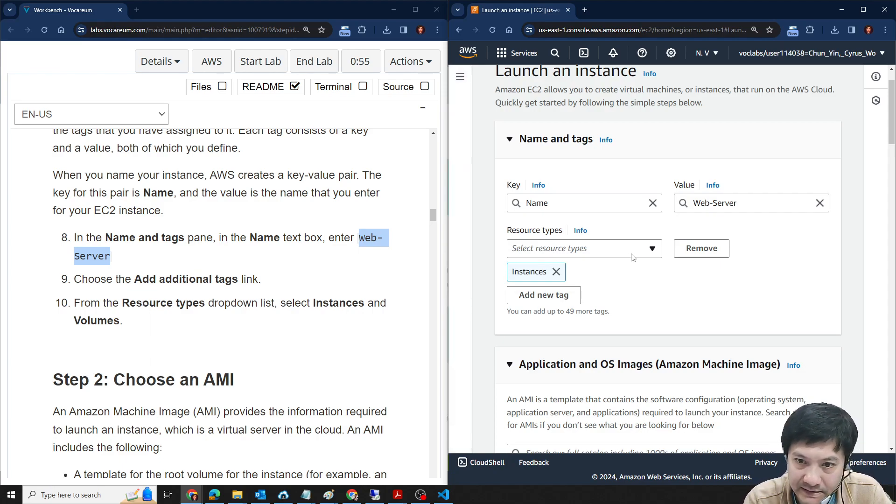
pyautogui.click(649, 256)
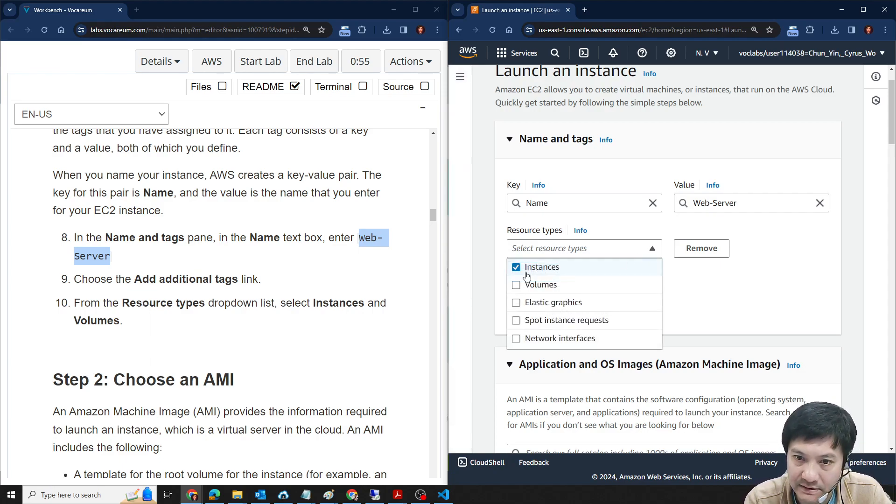
pyautogui.click(825, 265)
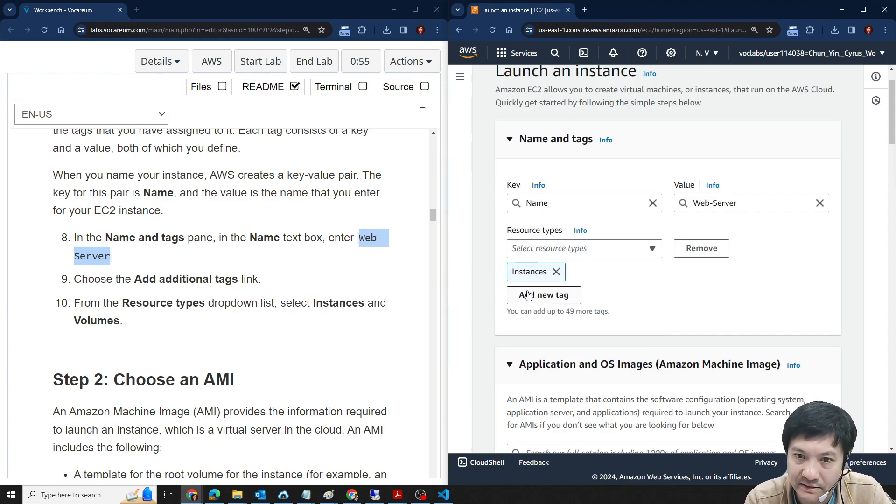
# - Follow the Step 2 lab instructions on choosing an AMI and select Windows as the Quick Start operating system
pyautogui.scroll(-1, 563, 211)
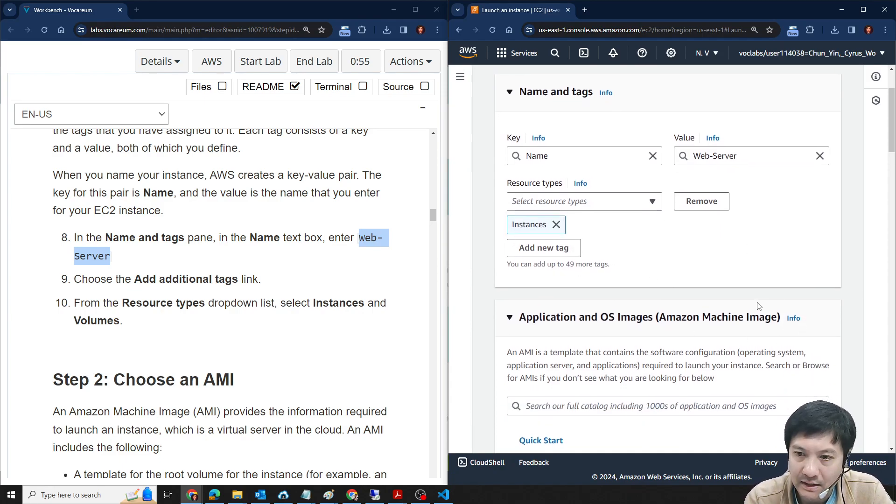
pyautogui.scroll(-2, 563, 212)
pyautogui.scroll(-4, 160, 356)
pyautogui.scroll(-1, 143, 294)
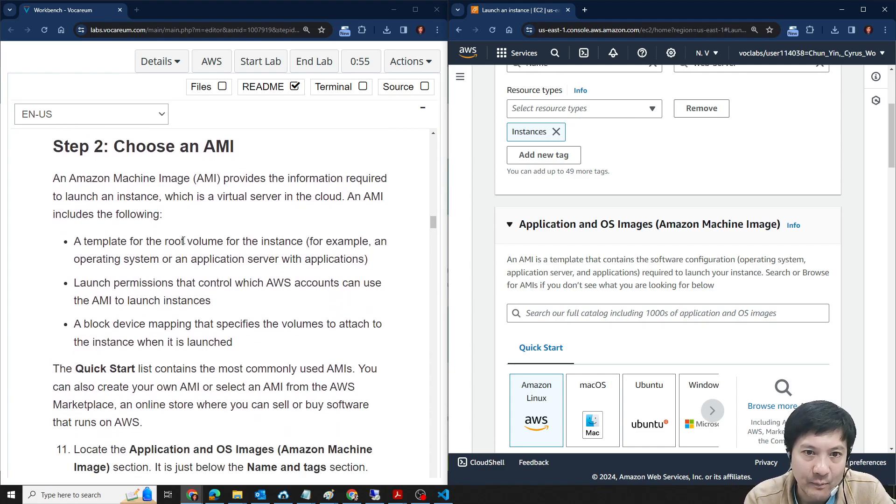
pyautogui.scroll(-1, 173, 264)
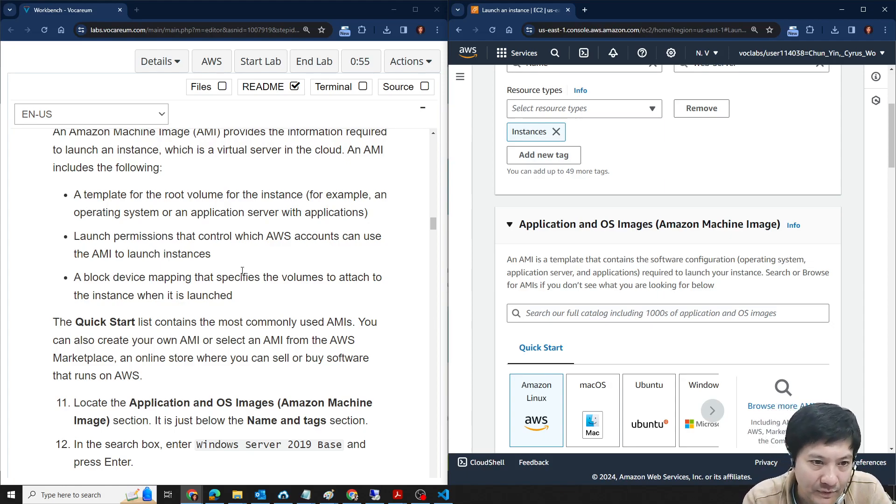
pyautogui.scroll(-3, 216, 260)
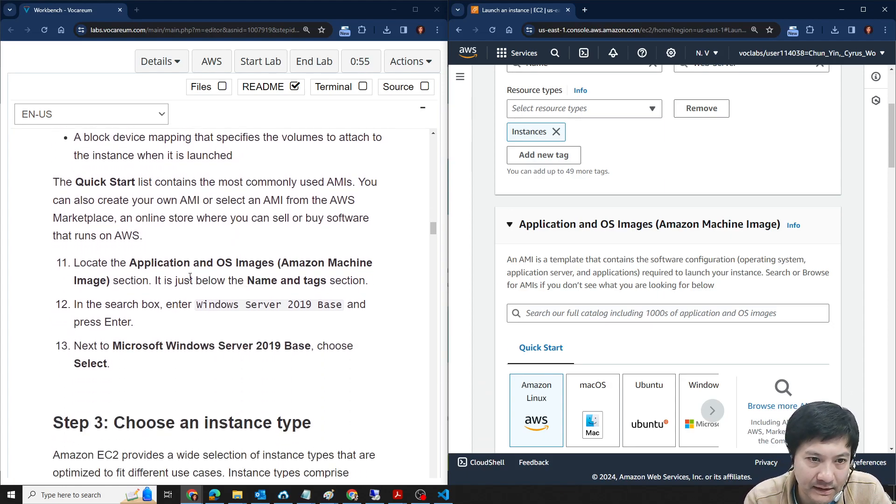
pyautogui.moveTo(197, 304); pyautogui.dragTo(345, 306)
pyautogui.scroll(-3, 788, 293)
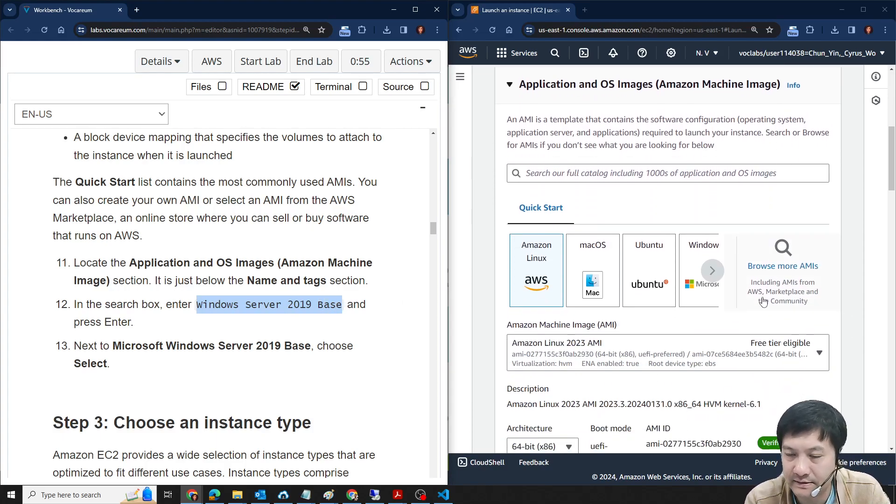
pyautogui.click(696, 261)
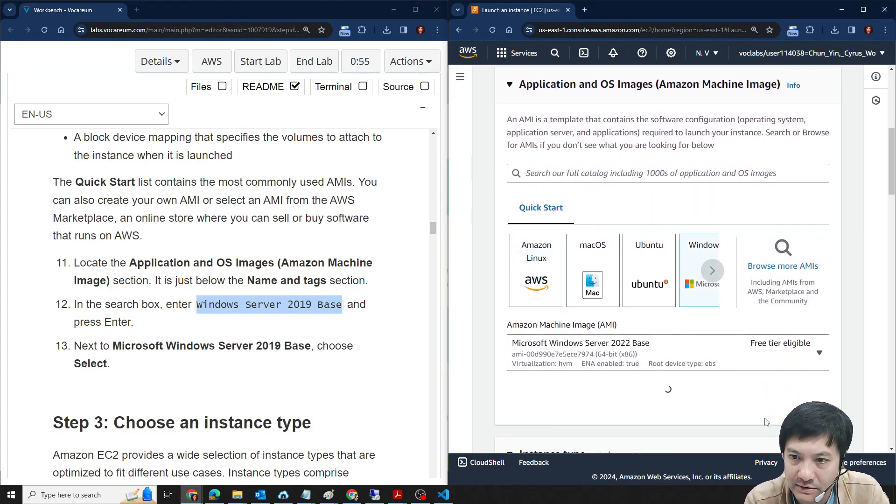
# - Choose Microsoft Windows Server 2019 Base as the Amazon Machine Image
pyautogui.scroll(-1, 788, 285)
pyautogui.scroll(-1, 590, 321)
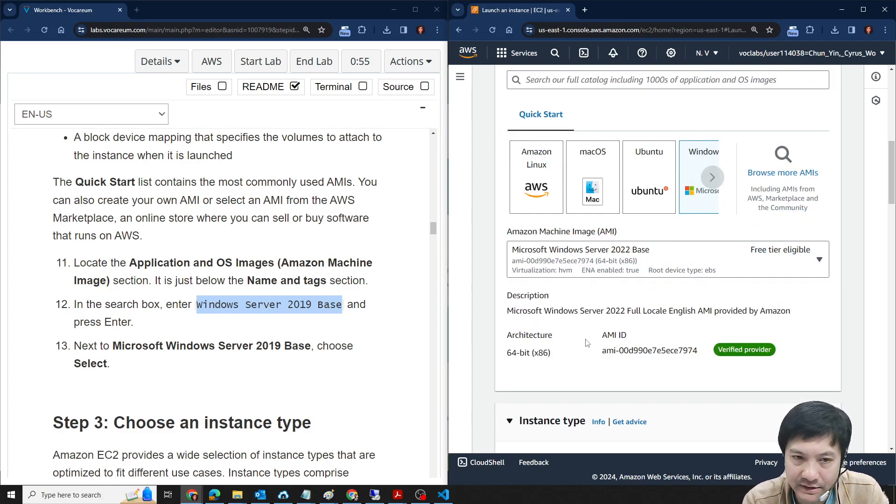
pyautogui.scroll(-1, 214, 300)
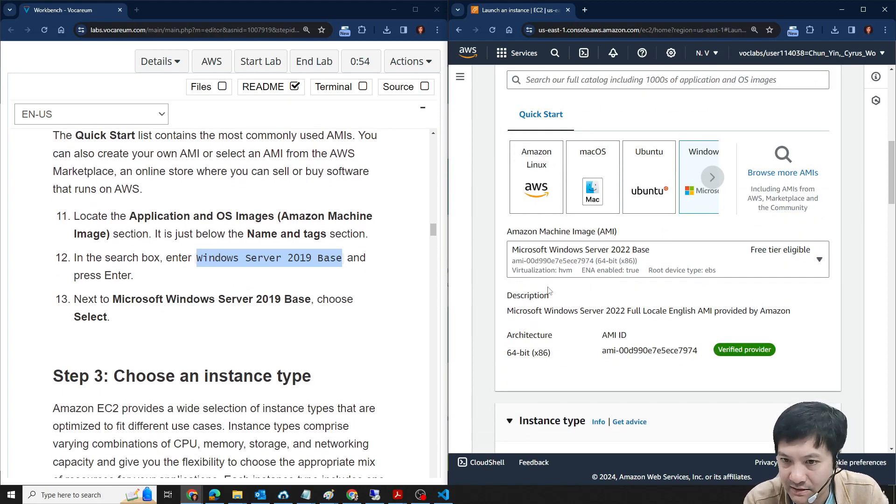
pyautogui.scroll(-2, 205, 292)
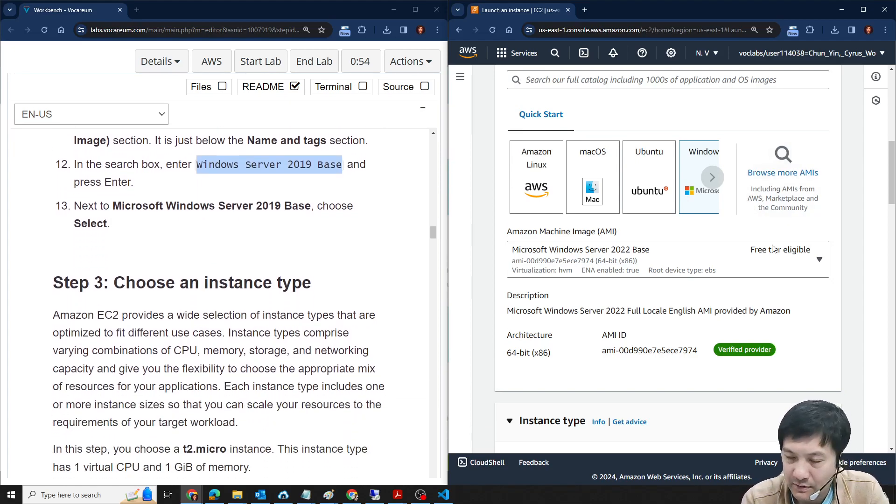
pyautogui.click(812, 263)
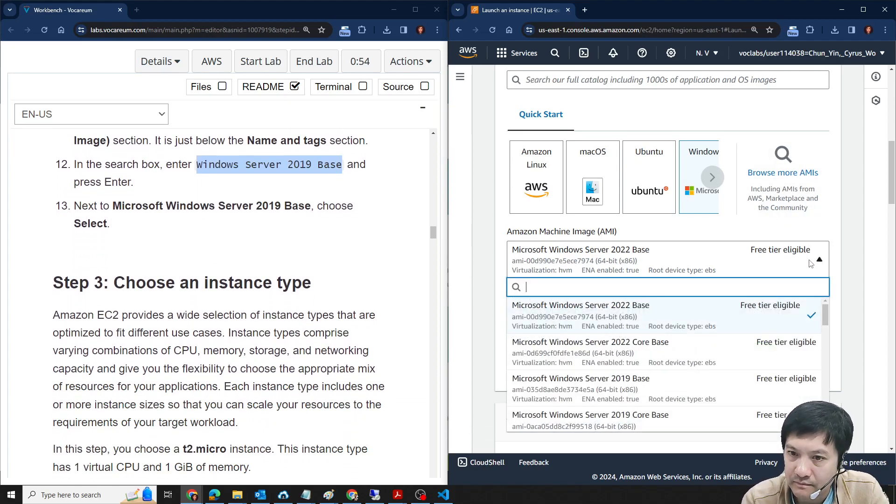
pyautogui.click(618, 384)
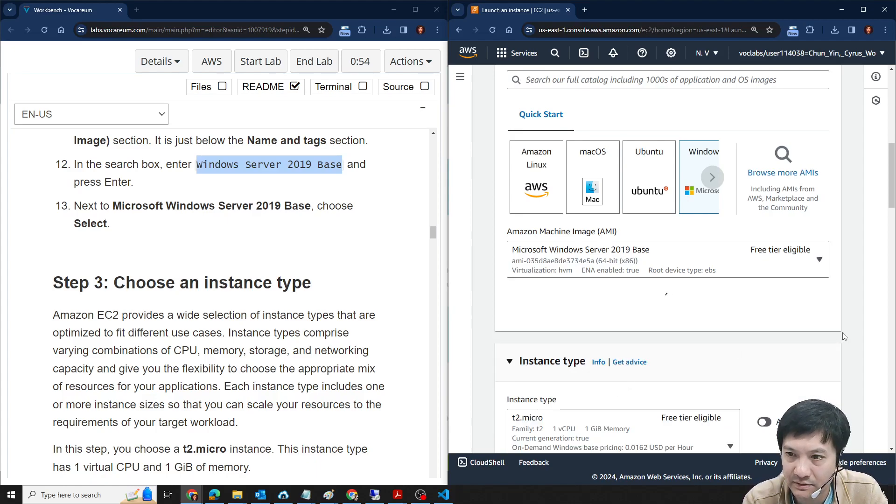
# - Read the Step 3 lab instructions and compare the required instance type with the one set in the launch form
pyautogui.scroll(-3, 679, 221)
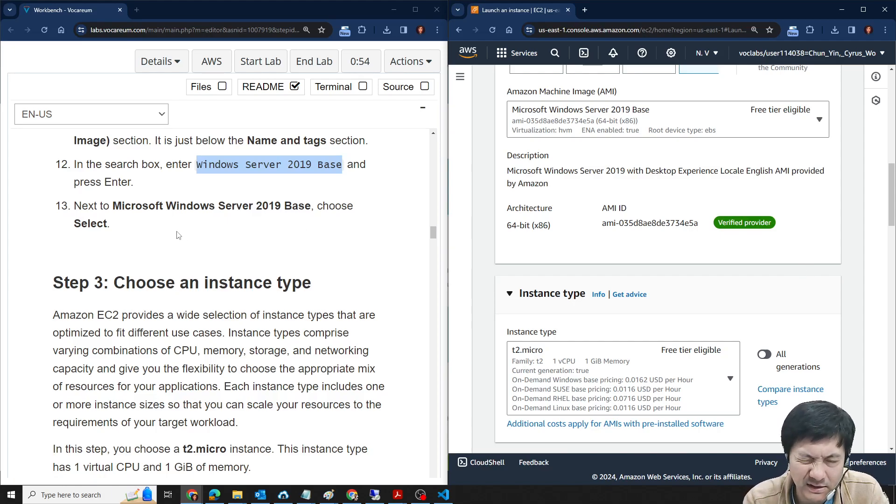
pyautogui.scroll(-2, 266, 233)
pyautogui.scroll(-1, 223, 289)
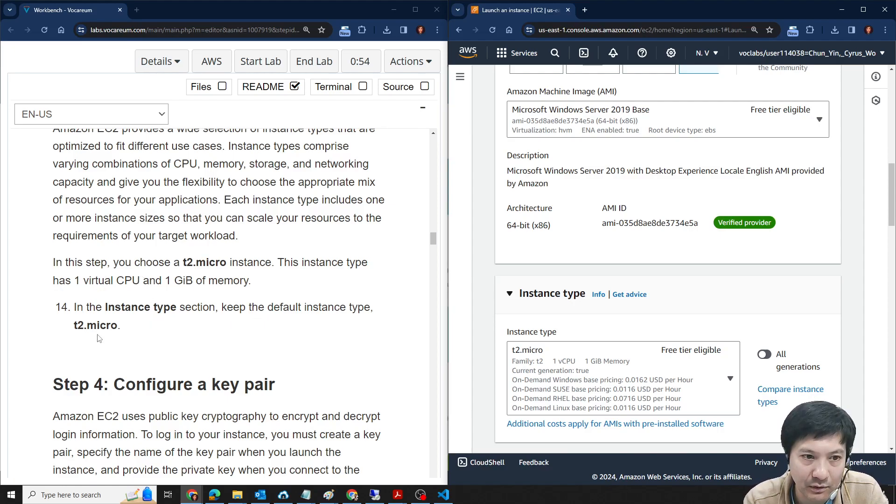
pyautogui.scroll(5, 189, 345)
pyautogui.scroll(-3, 176, 280)
pyautogui.scroll(-1, 175, 280)
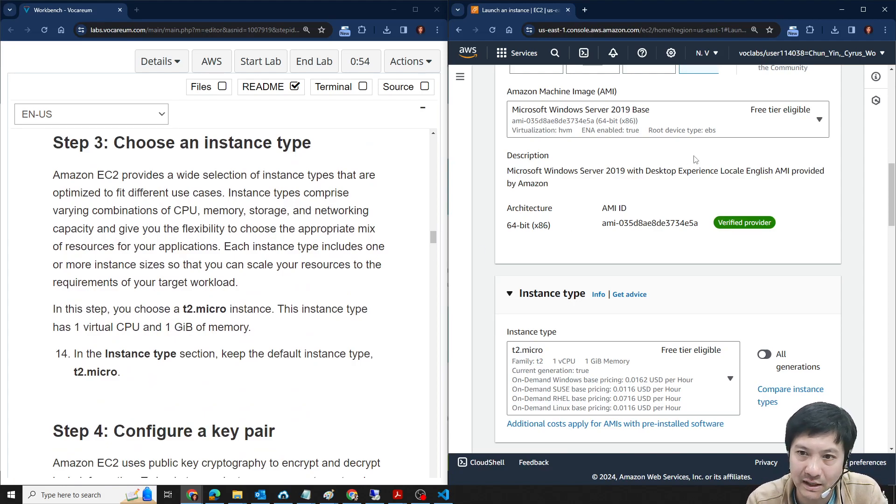
pyautogui.scroll(3, 257, 267)
pyautogui.scroll(-2, 192, 215)
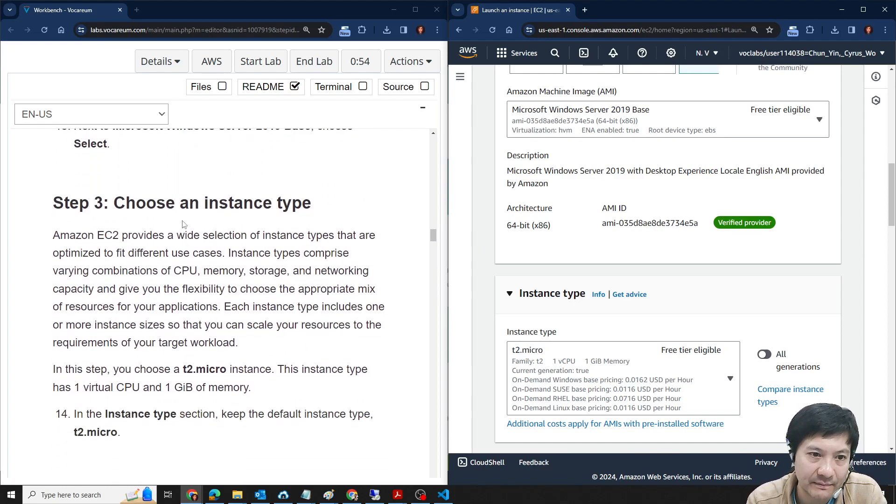
pyautogui.scroll(-2, 241, 276)
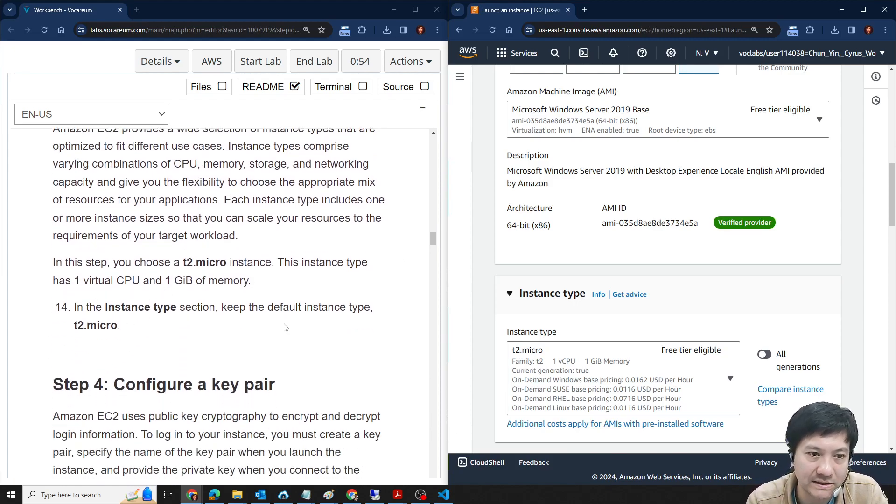
# - Set the key pair name to Proceed without a key pair (Not recommended), as lab step 15 requires
pyautogui.scroll(-4, 807, 223)
pyautogui.scroll(-6, 164, 296)
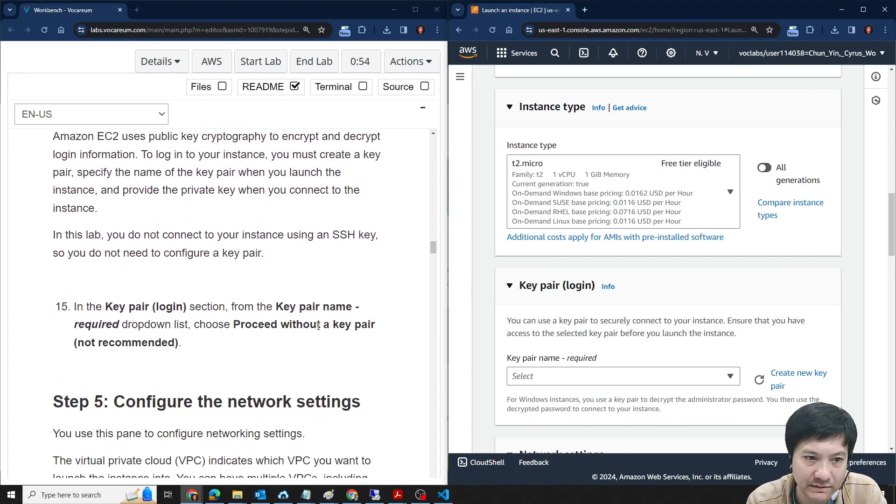
pyautogui.scroll(-1, 133, 303)
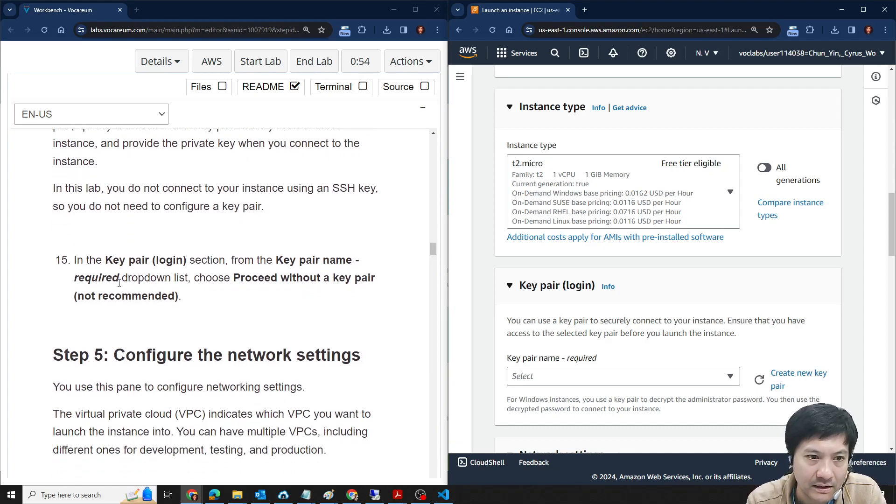
pyautogui.click(662, 381)
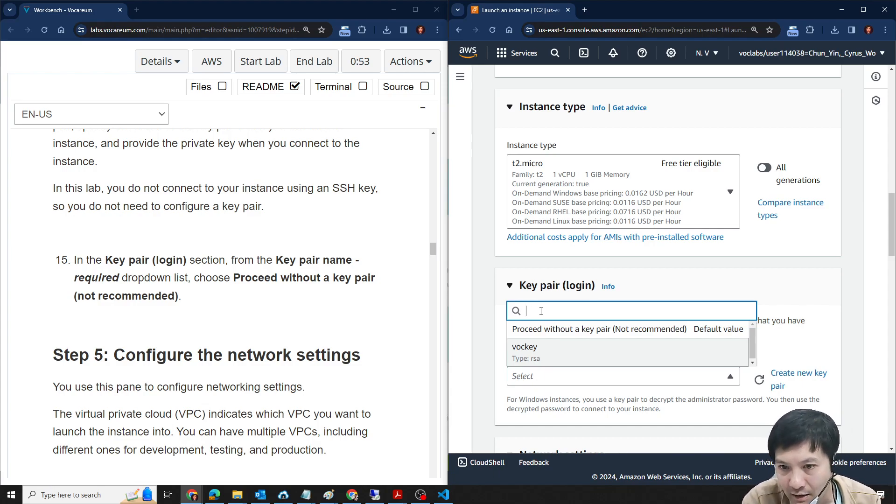
pyautogui.click(550, 329)
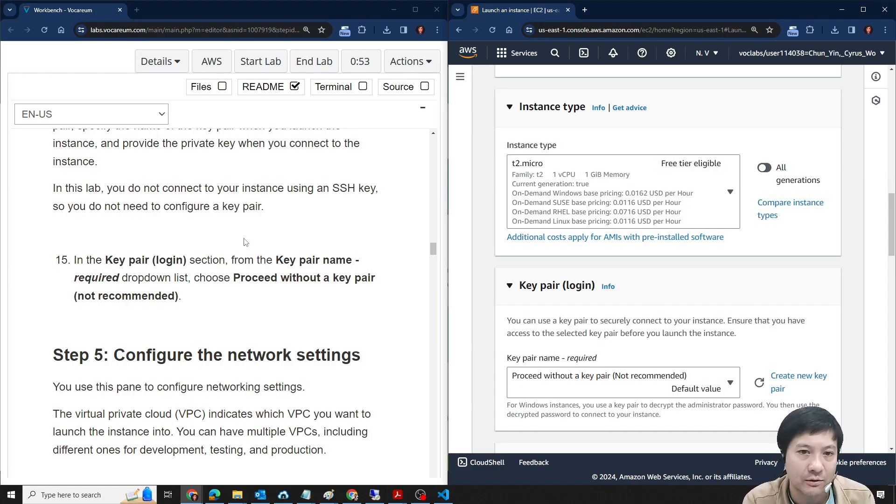
# - Read the Step 5 lab instructions on networking and open the instance's network settings for editing
pyautogui.scroll(-3, 241, 251)
pyautogui.scroll(-5, 658, 262)
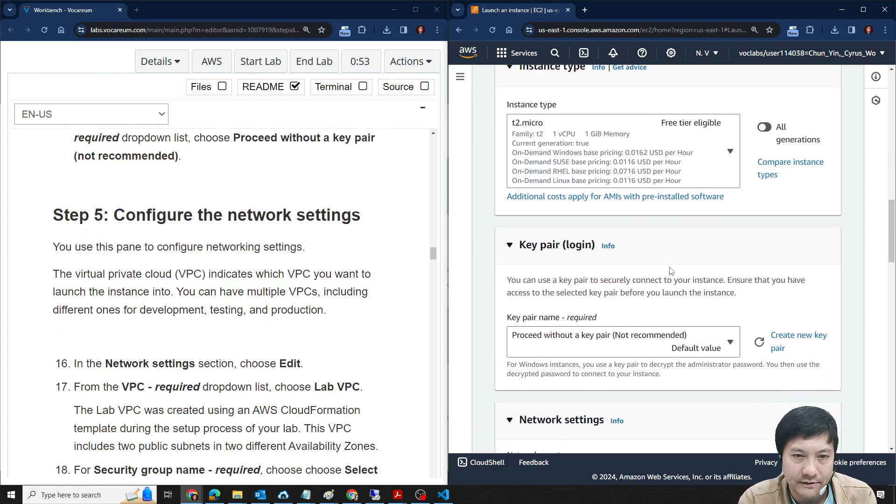
pyautogui.scroll(-2, 269, 349)
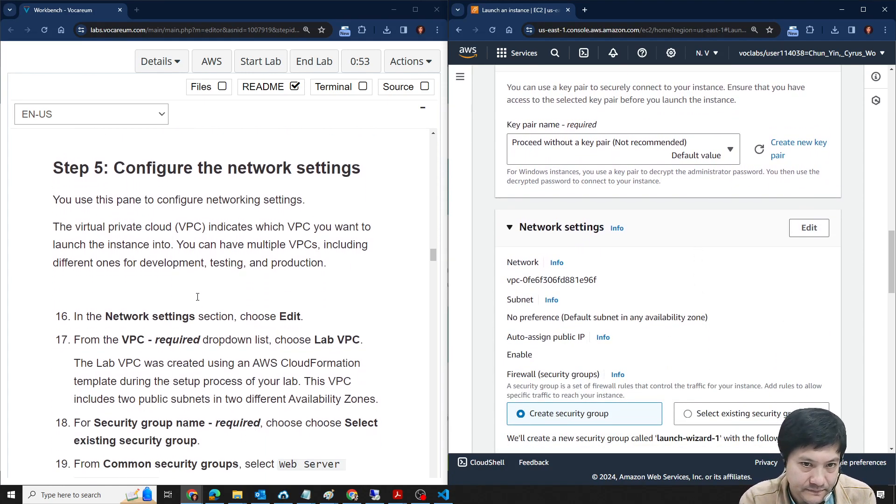
pyautogui.scroll(-1, 521, 216)
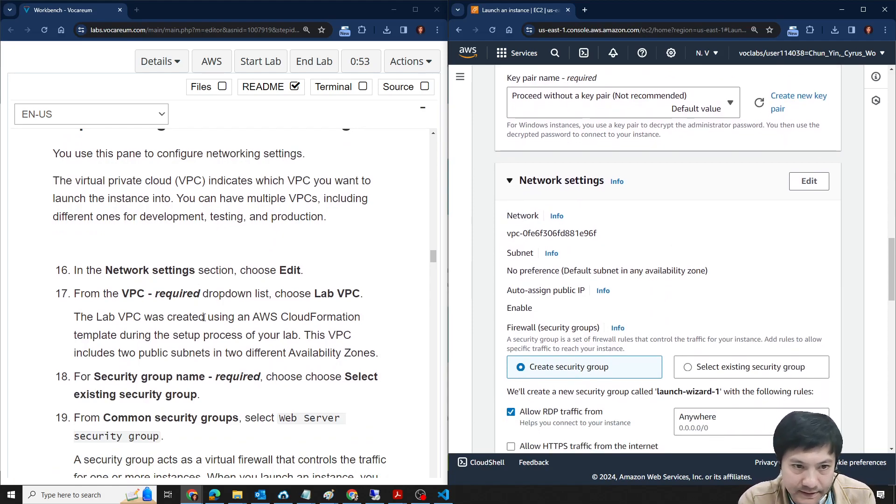
pyautogui.scroll(-1, 147, 254)
pyautogui.scroll(-1, 743, 280)
pyautogui.scroll(-1, 744, 275)
pyautogui.scroll(2, 602, 226)
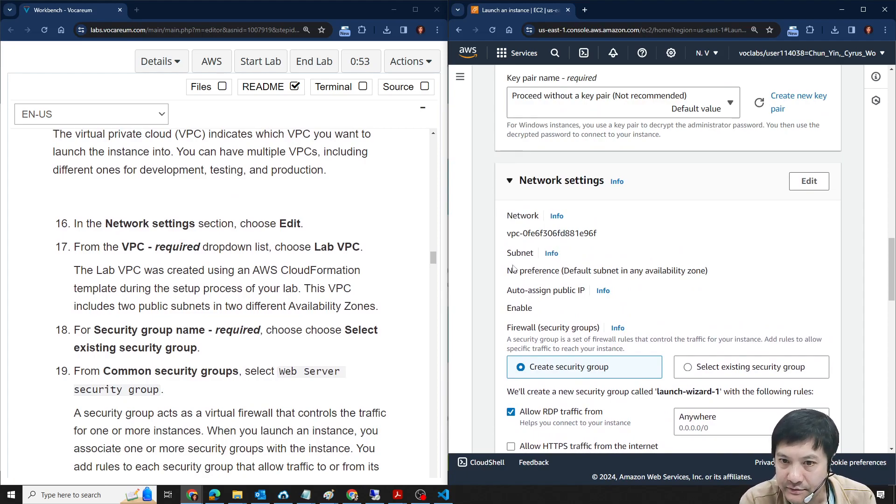
pyautogui.click(809, 185)
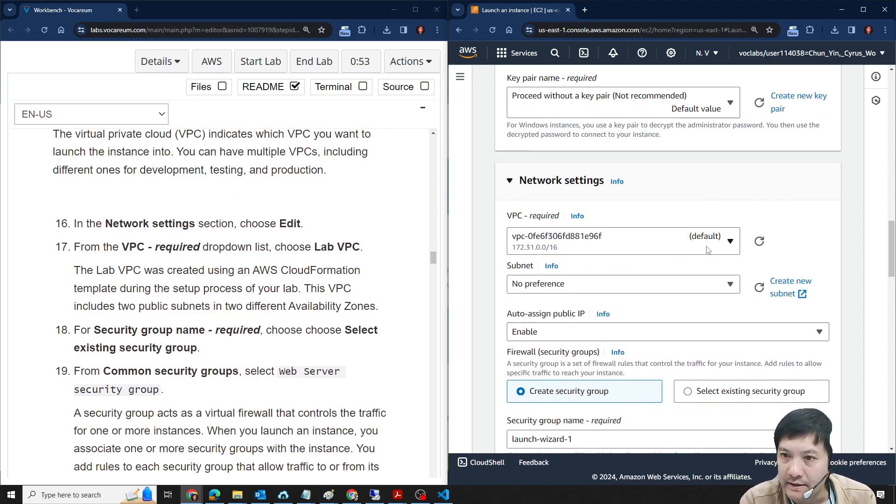
# - In the network settings, choose Lab VPC as the VPC and select the existing Web Server security group for the firewall
pyautogui.click(703, 250)
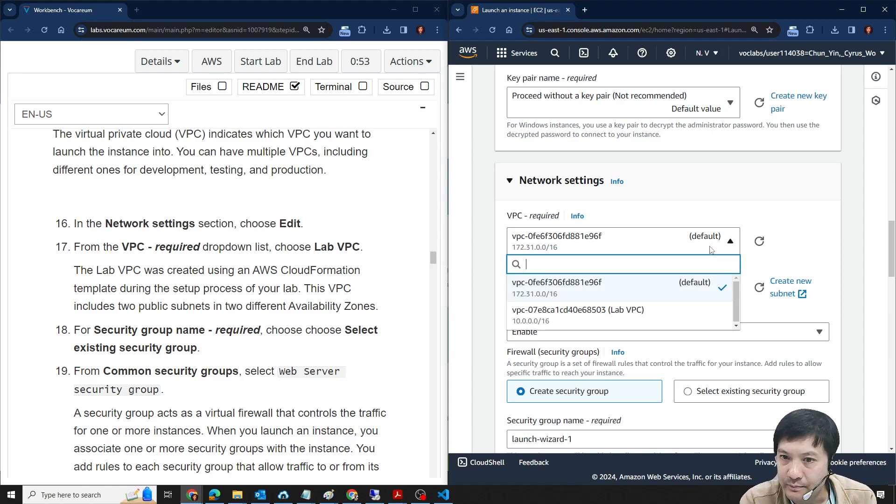
pyautogui.click(597, 321)
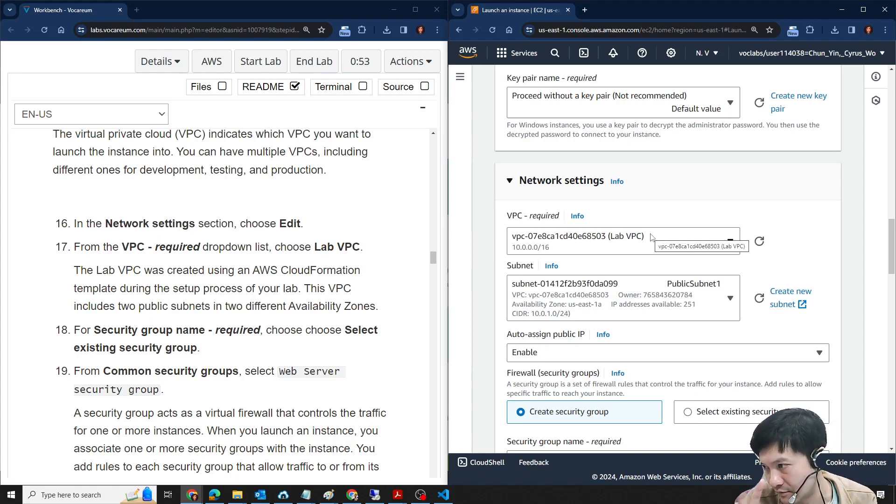
pyautogui.scroll(-1, 253, 211)
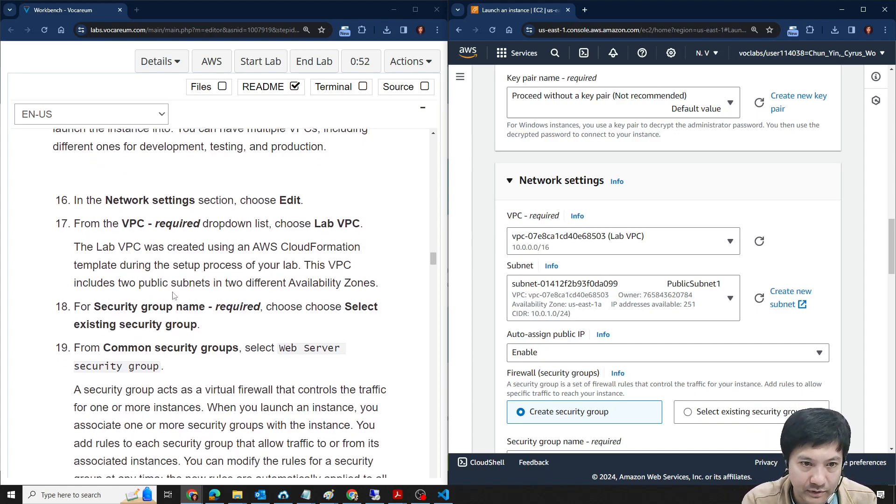
pyautogui.scroll(-1, 279, 219)
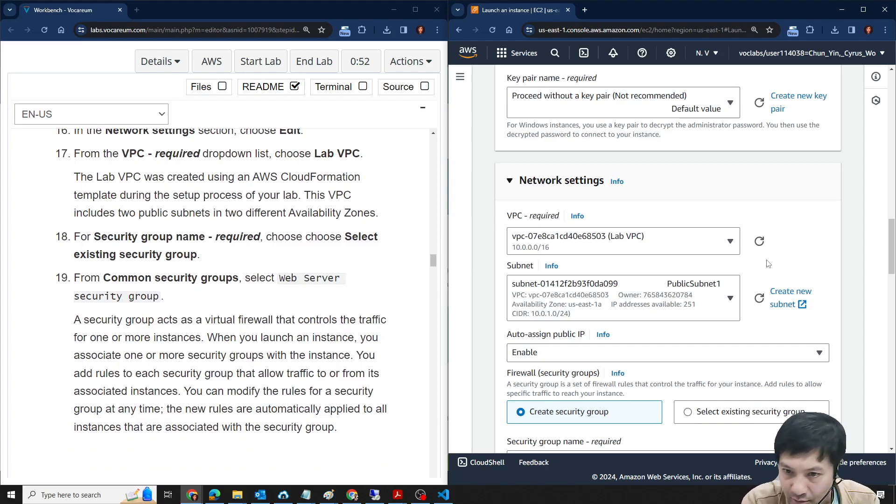
pyautogui.scroll(-1, 805, 219)
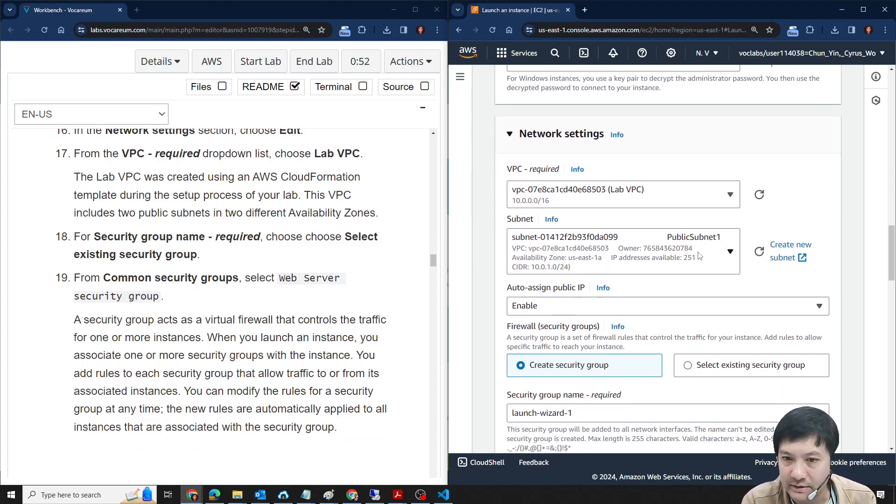
pyautogui.scroll(-2, 696, 256)
pyautogui.click(710, 273)
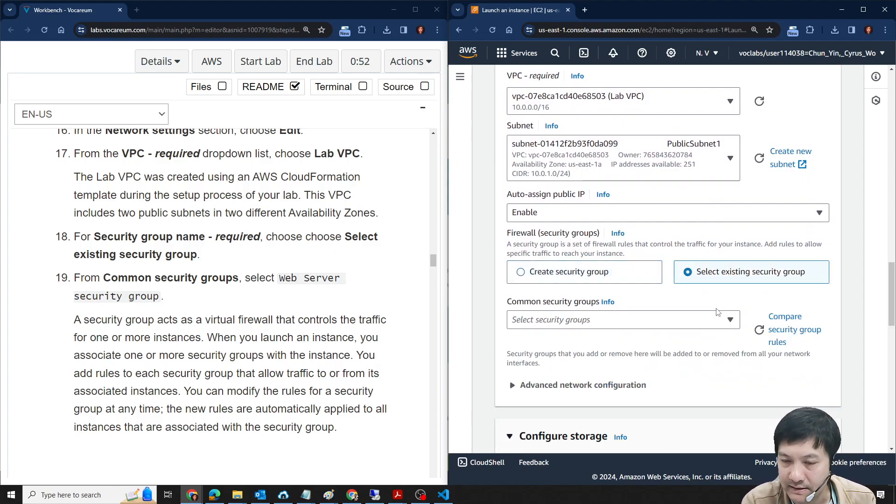
pyautogui.click(732, 320)
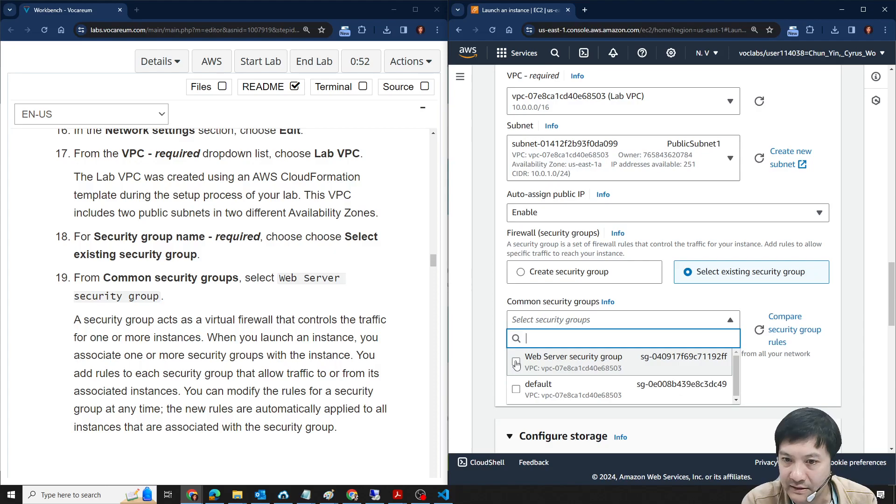
pyautogui.click(516, 363)
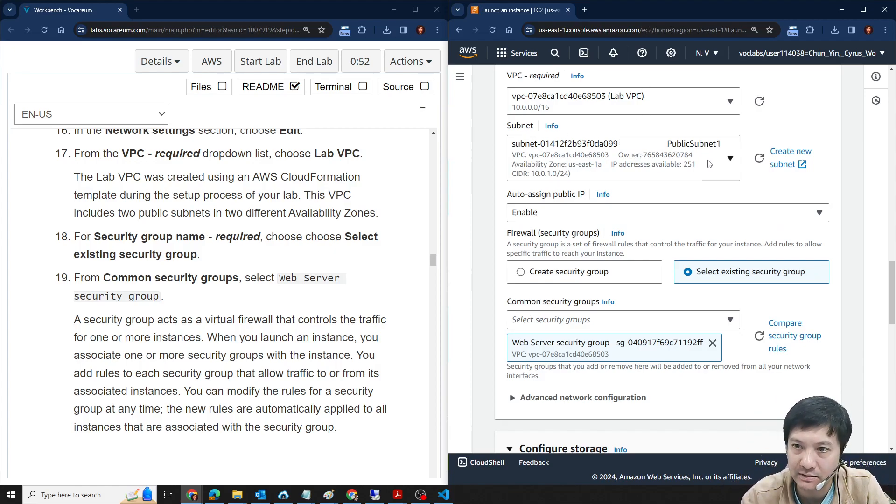
# - Read the Step 6 lab instructions on storage and check the Configure storage section against the default root volume they call for
pyautogui.scroll(1, 217, 343)
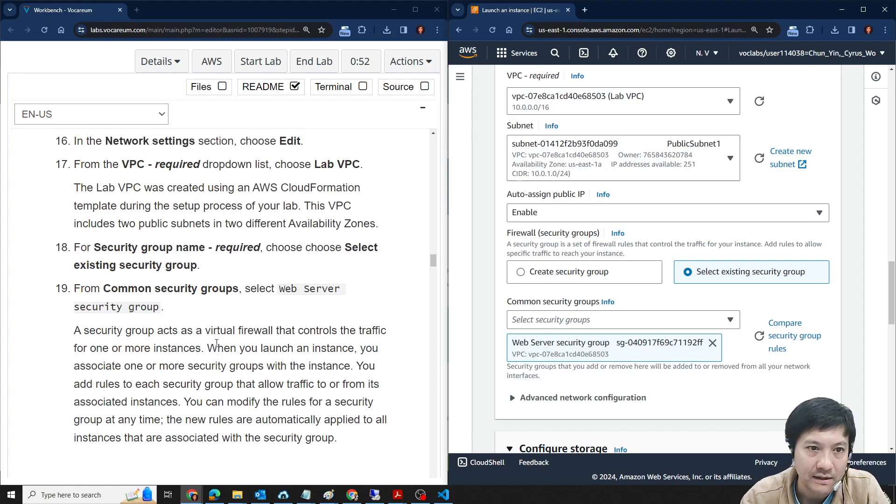
pyautogui.scroll(-2, 129, 283)
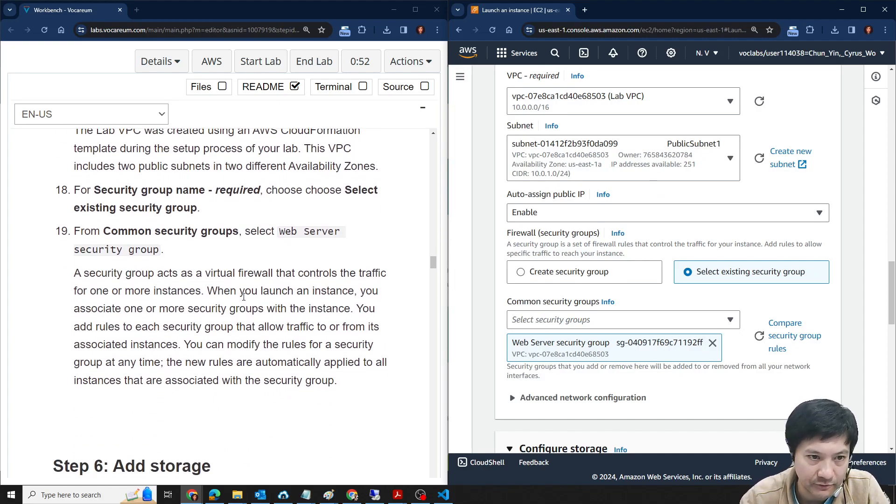
pyautogui.scroll(-6, 244, 272)
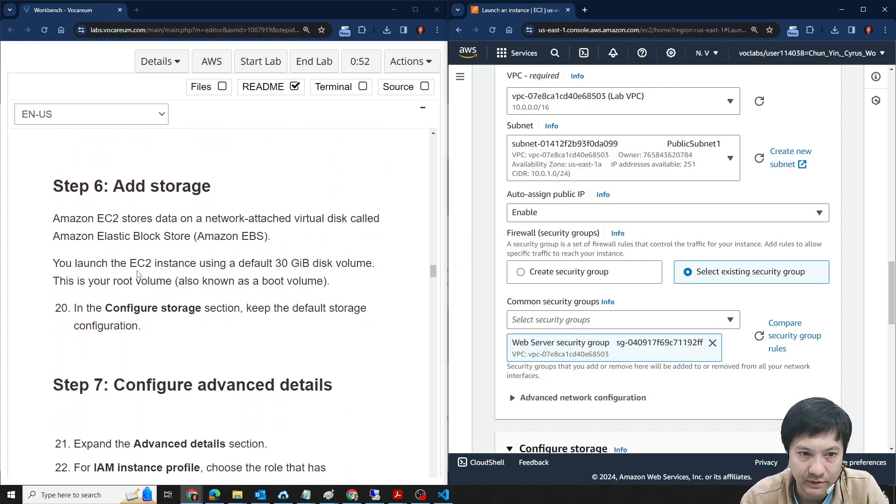
pyautogui.scroll(-2, 767, 280)
pyautogui.scroll(-2, 767, 280)
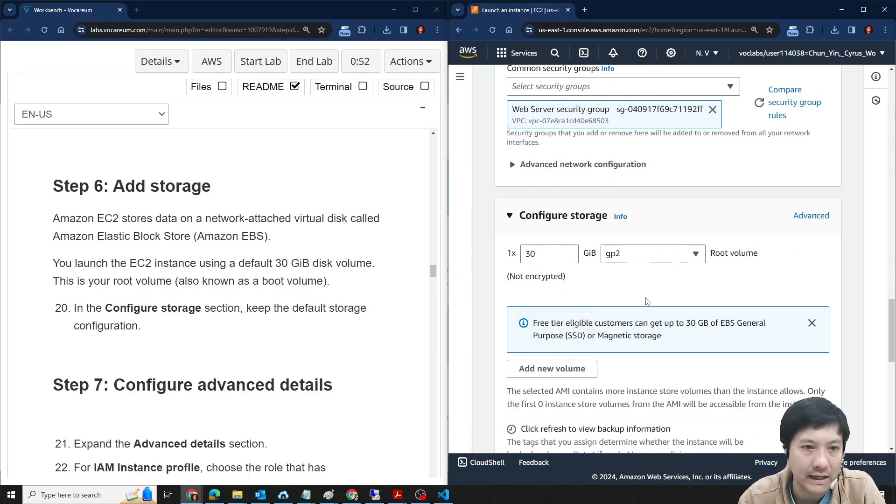
pyautogui.scroll(-2, 653, 329)
pyautogui.scroll(-4, 710, 327)
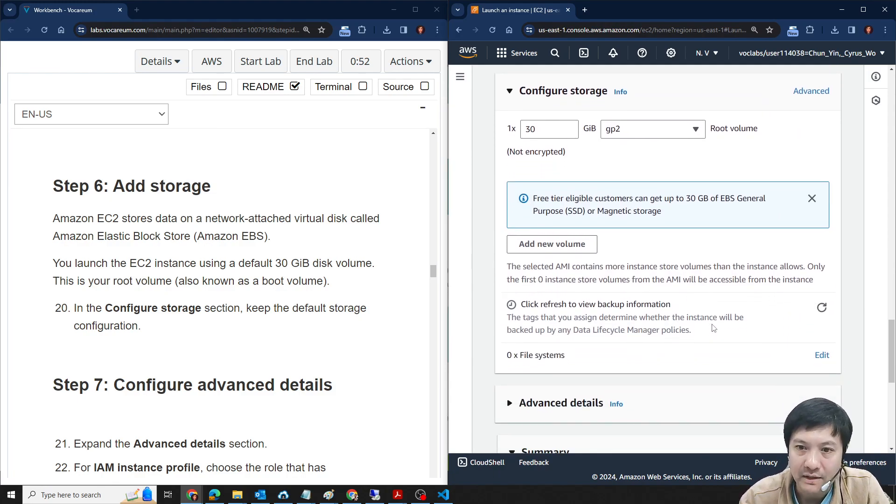
pyautogui.scroll(-4, 213, 257)
pyautogui.scroll(3, 213, 257)
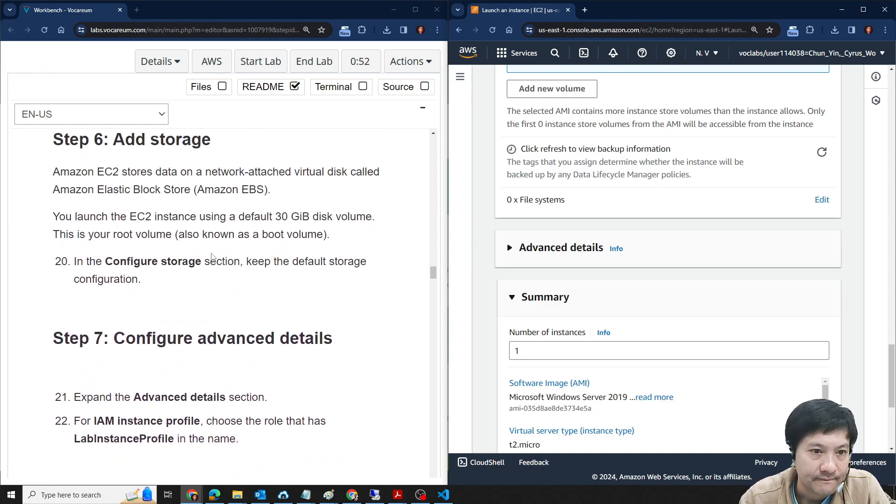
# - Expand Advanced details and set the IAM instance profile to the role with LabInstanceProfile in its name
pyautogui.scroll(-3, 177, 282)
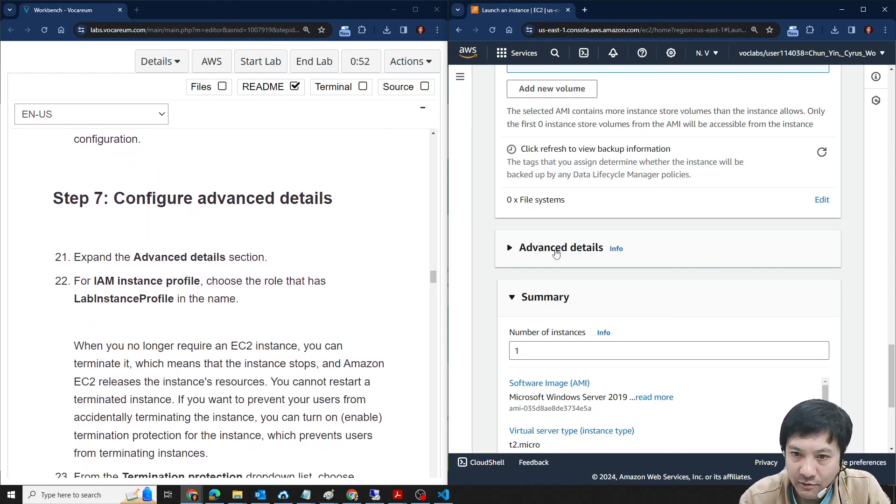
pyautogui.scroll(-2, 166, 271)
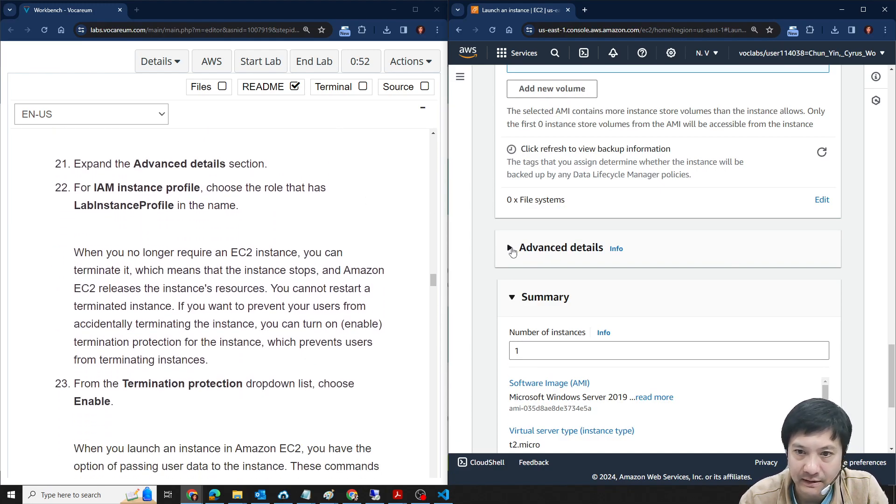
pyautogui.click(510, 249)
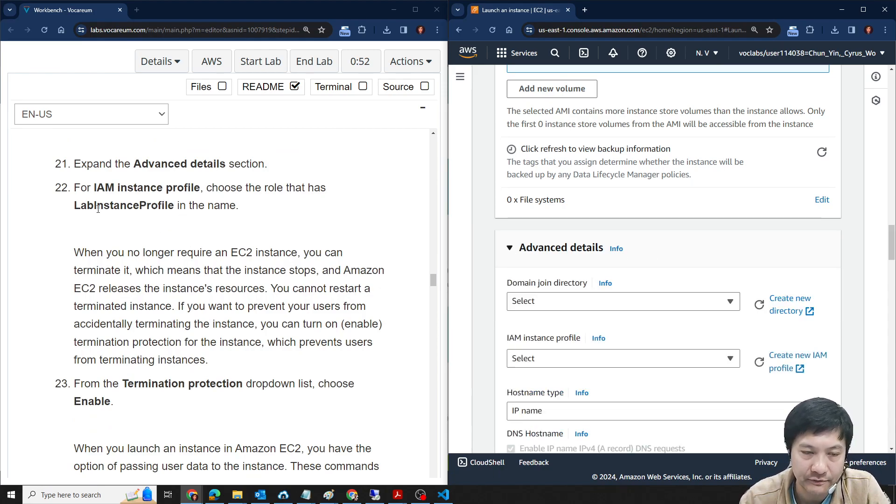
pyautogui.scroll(-2, 706, 206)
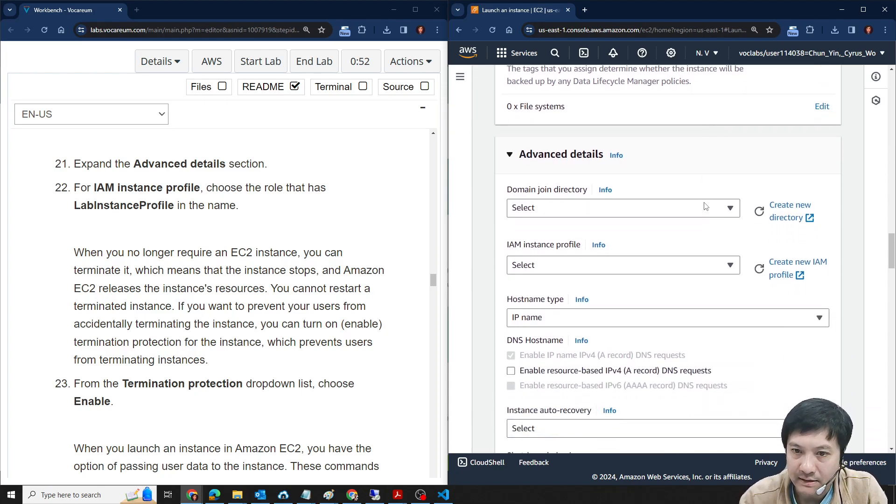
pyautogui.click(710, 265)
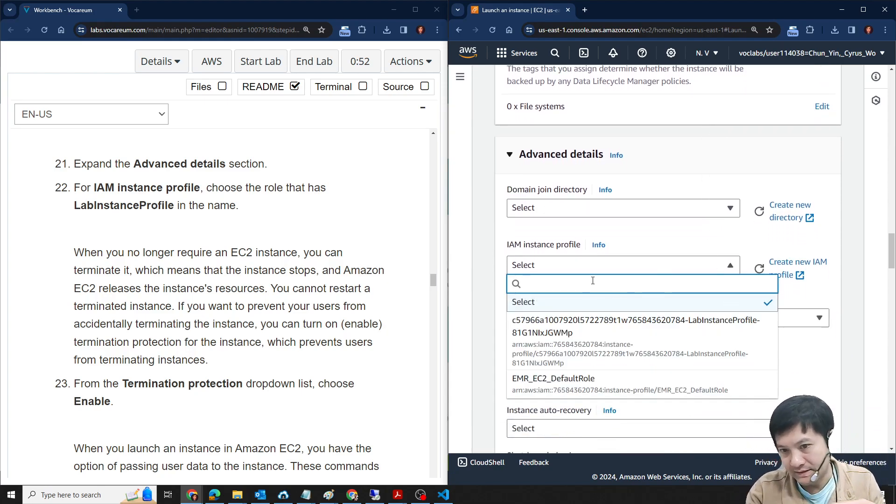
pyautogui.click(618, 381)
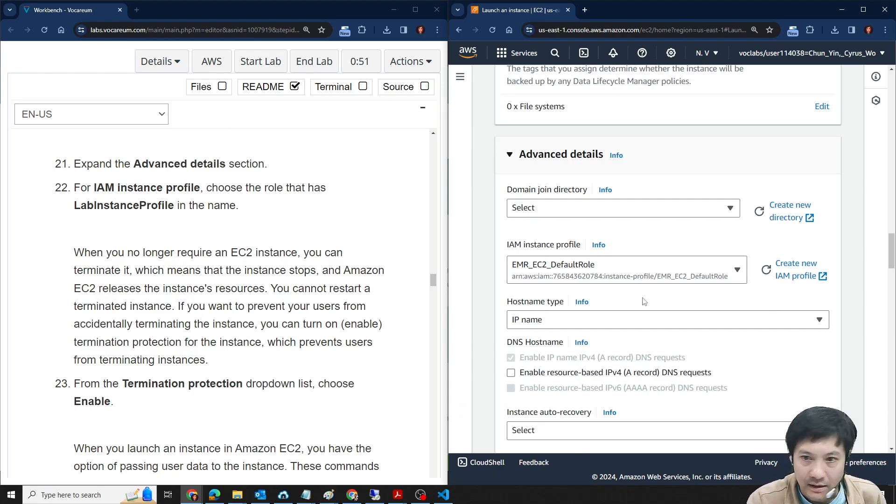
pyautogui.click(630, 277)
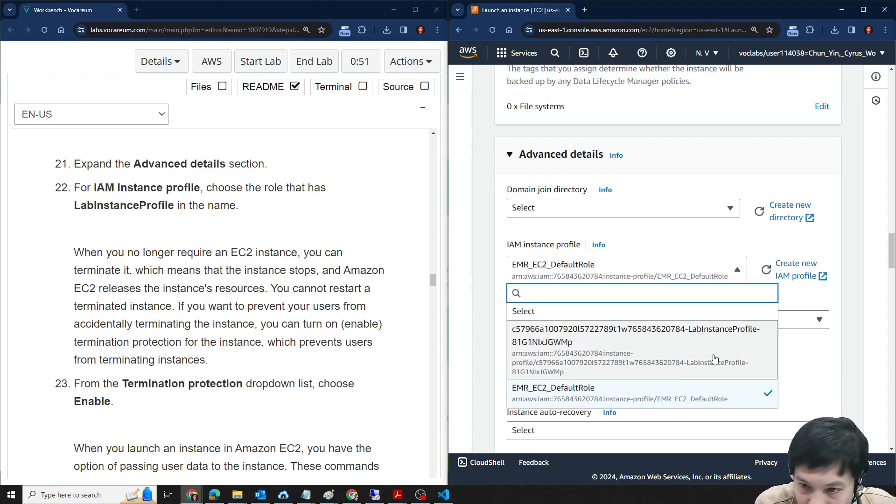
pyautogui.click(698, 336)
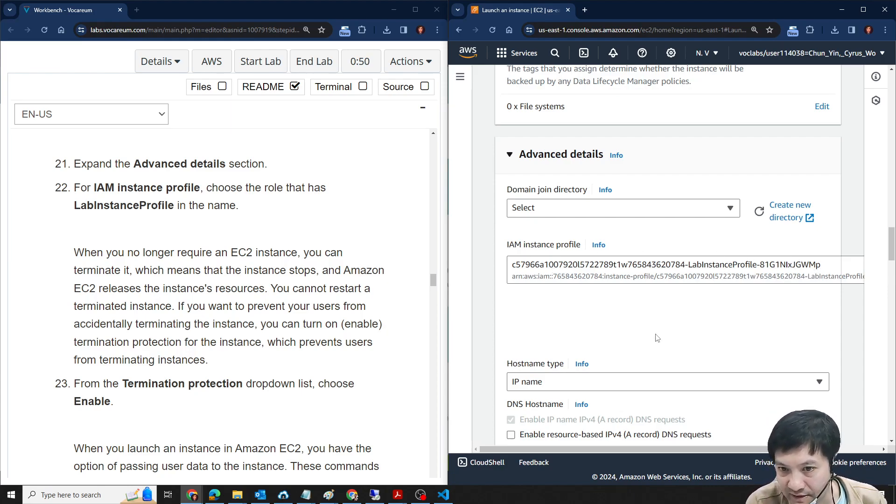
# - Set Termination protection to Enable in the advanced details, as lab step 23 requires
pyautogui.scroll(-2, 699, 307)
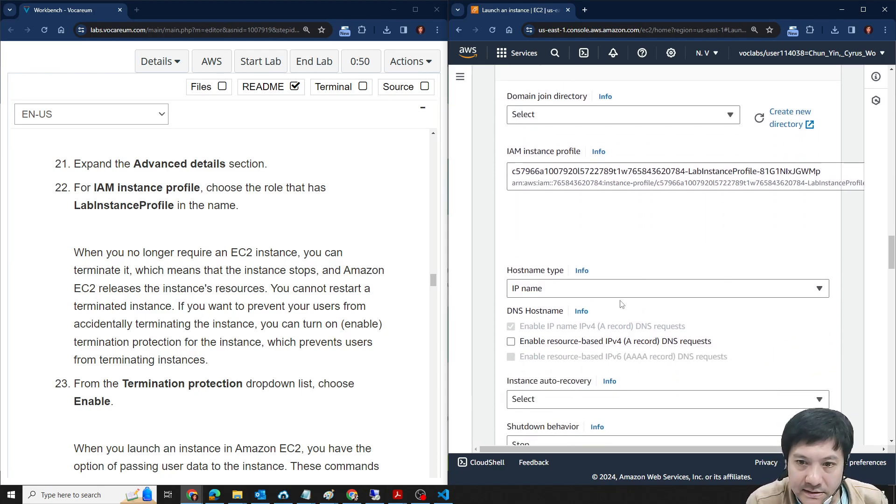
pyautogui.scroll(-1, 204, 318)
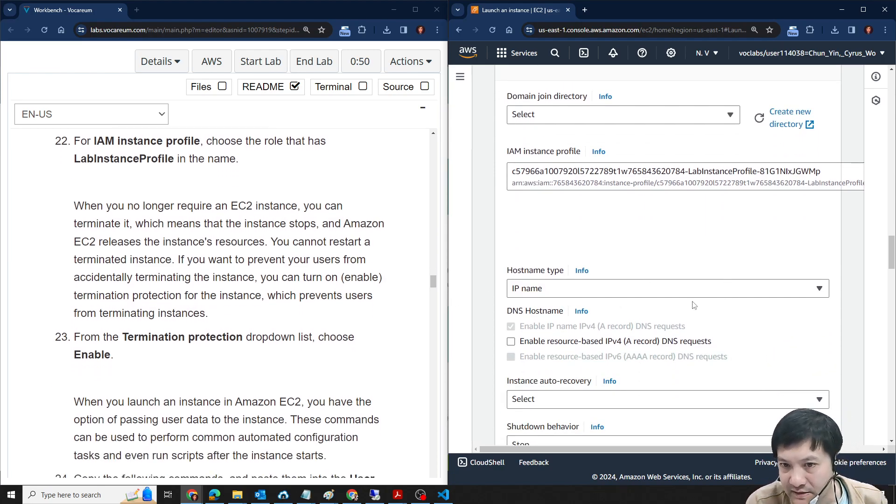
pyautogui.scroll(-1, 675, 328)
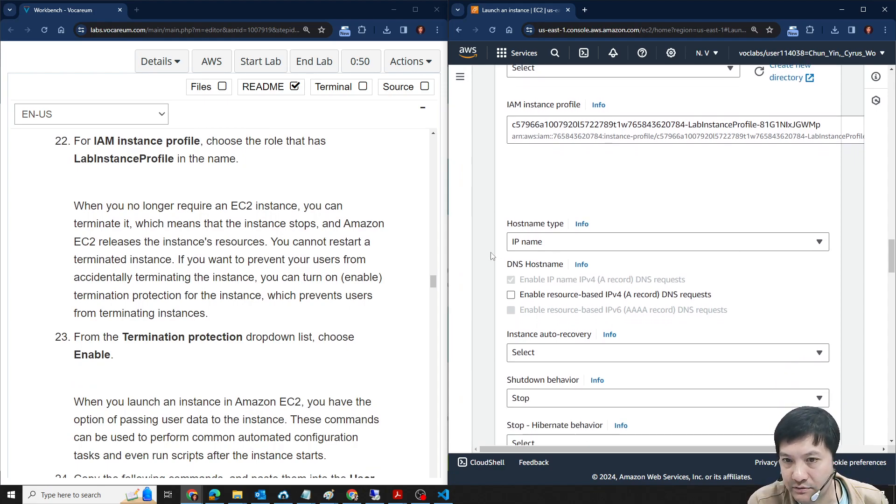
pyautogui.scroll(-1, 689, 263)
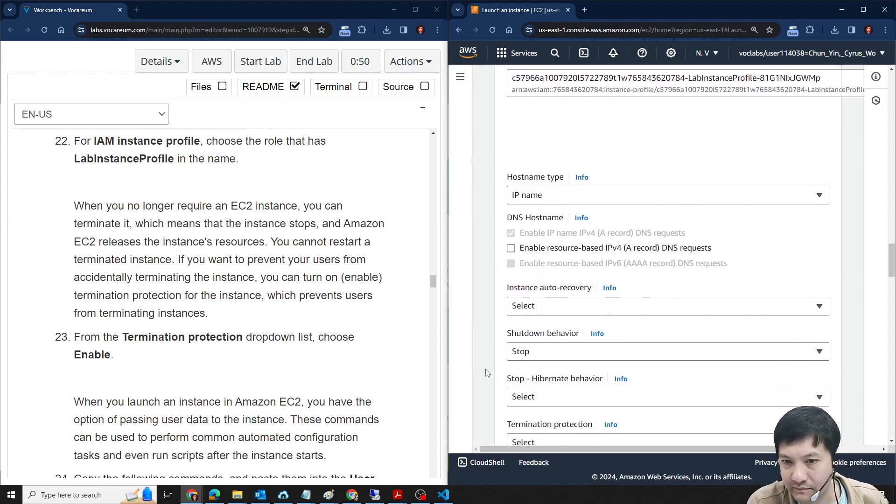
pyautogui.scroll(-3, 602, 353)
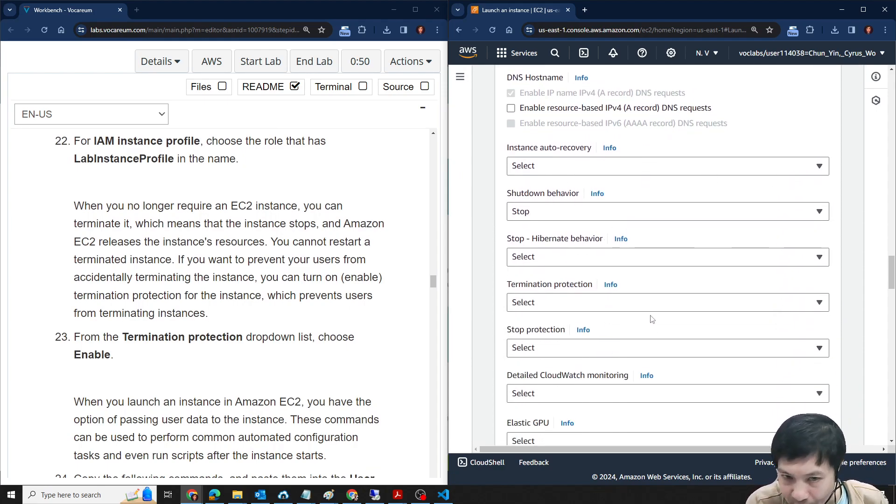
pyautogui.click(695, 310)
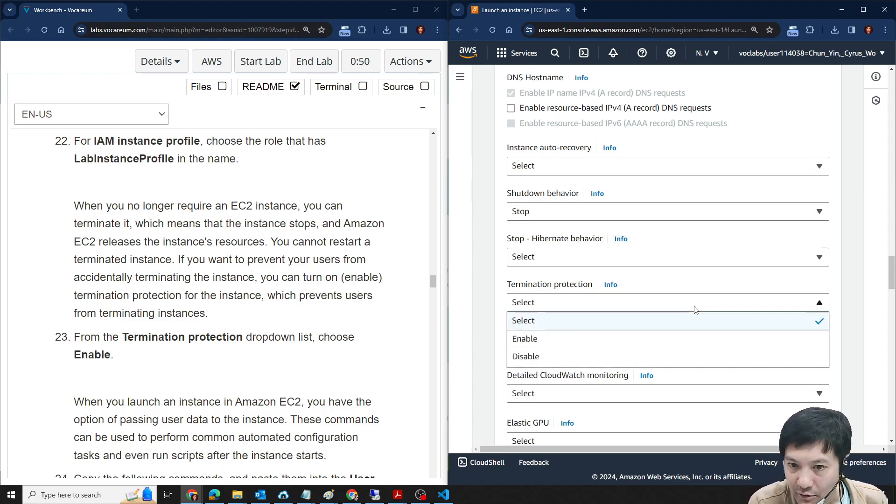
pyautogui.click(622, 340)
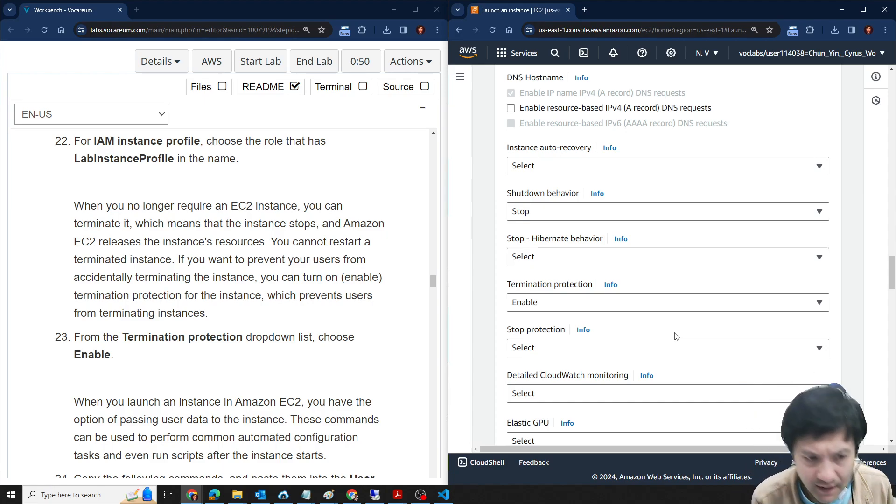
# - Read lab step 24 and activate the empty User data box at the end of the advanced details
pyautogui.scroll(-4, 373, 262)
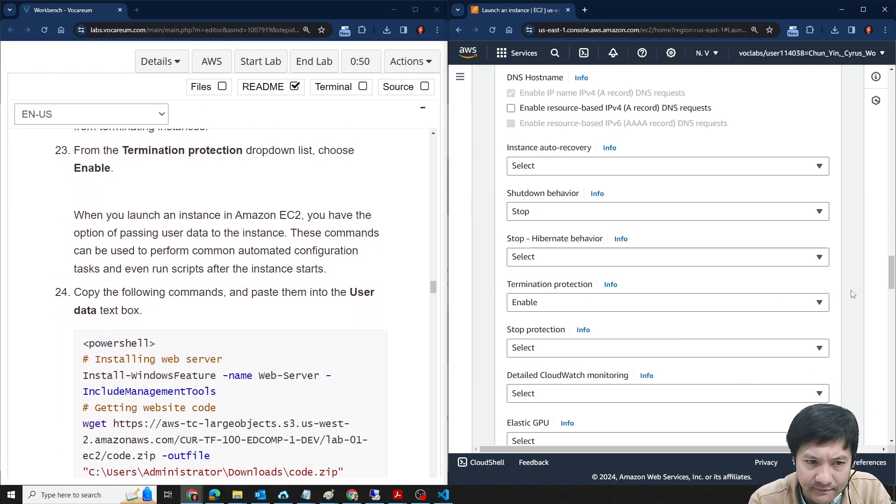
pyautogui.scroll(-2, 826, 303)
pyautogui.scroll(-5, 826, 304)
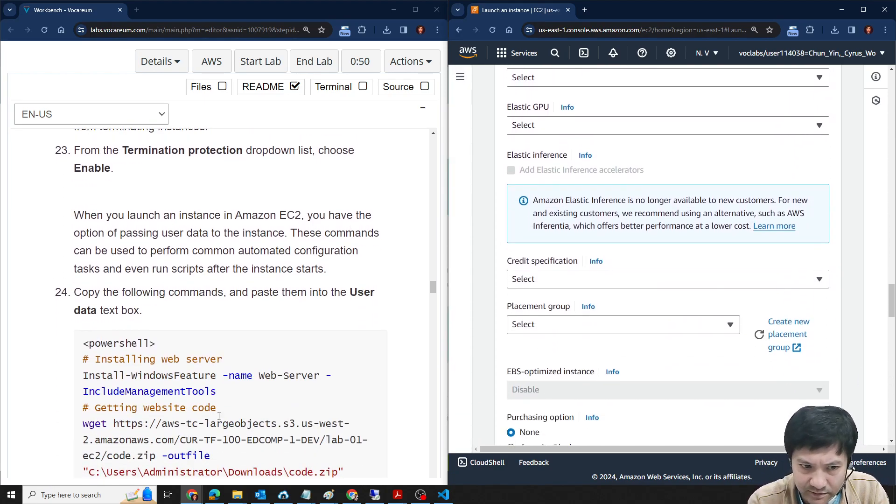
pyautogui.scroll(-3, 811, 273)
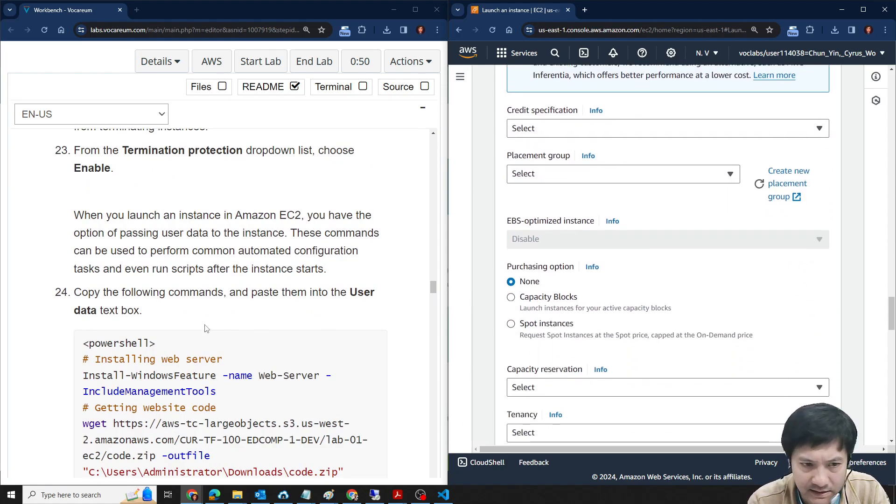
pyautogui.scroll(-3, 243, 303)
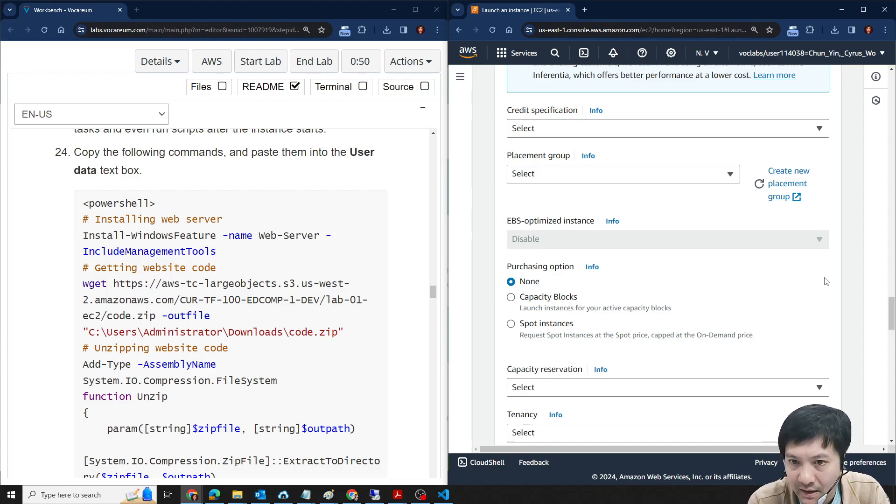
pyautogui.scroll(-10, 825, 282)
pyautogui.scroll(-5, 824, 280)
pyautogui.click(687, 283)
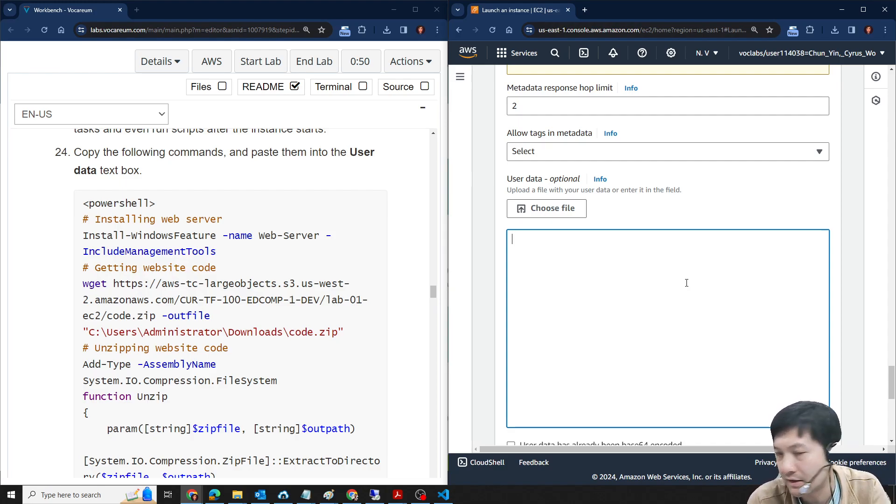
# - Try to copy the PowerShell commands from lab step 24 into the User data box
pyautogui.moveTo(87, 202); pyautogui.dragTo(177, 376)
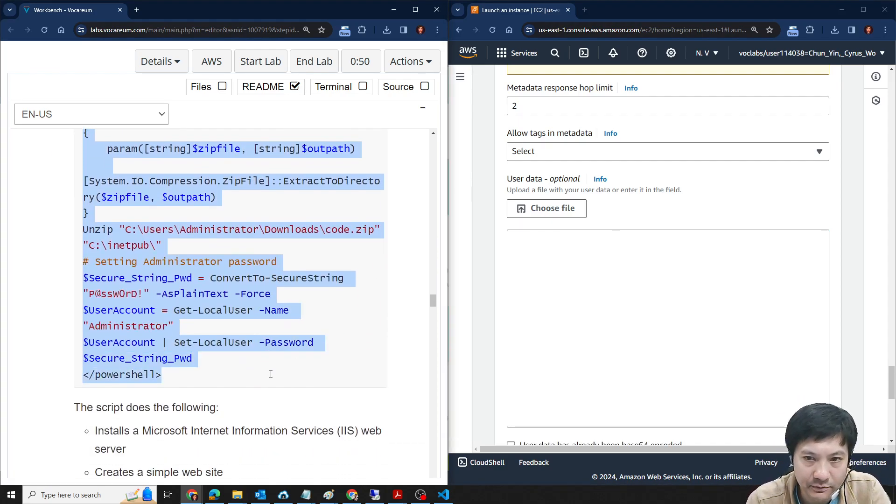
pyautogui.click(554, 280)
pyautogui.write('Web-Server')
pyautogui.click(271, 326)
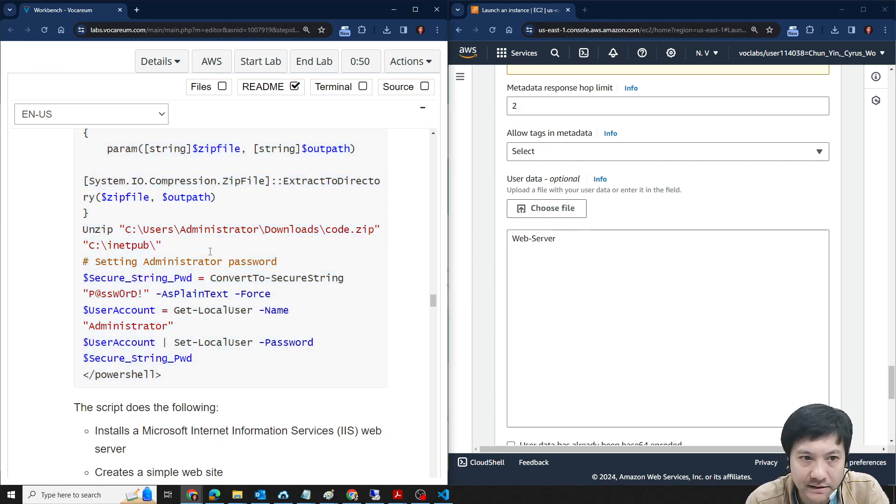
# - Enter lab step 24's full script, from <powershell> to </powershell>, as the user data, including its Administrator password
pyautogui.scroll(4, 128, 258)
pyautogui.scroll(3, 127, 258)
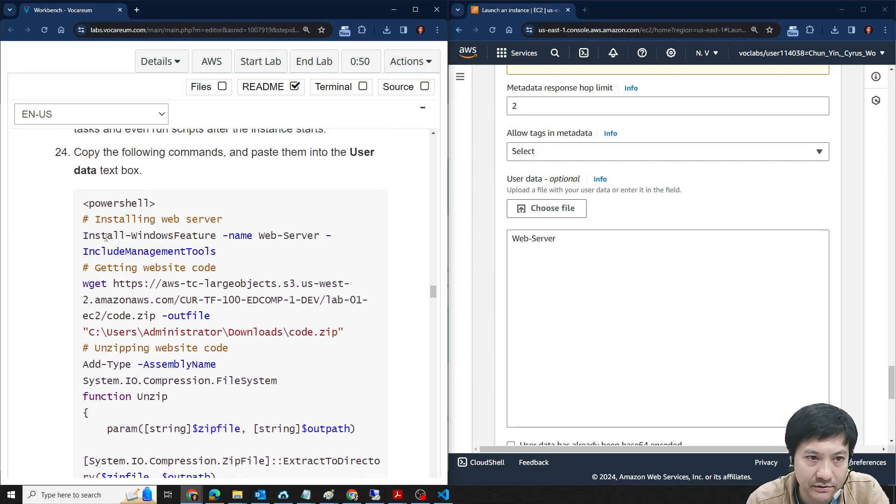
pyautogui.moveTo(82, 244); pyautogui.dragTo(222, 417)
pyautogui.click(580, 271)
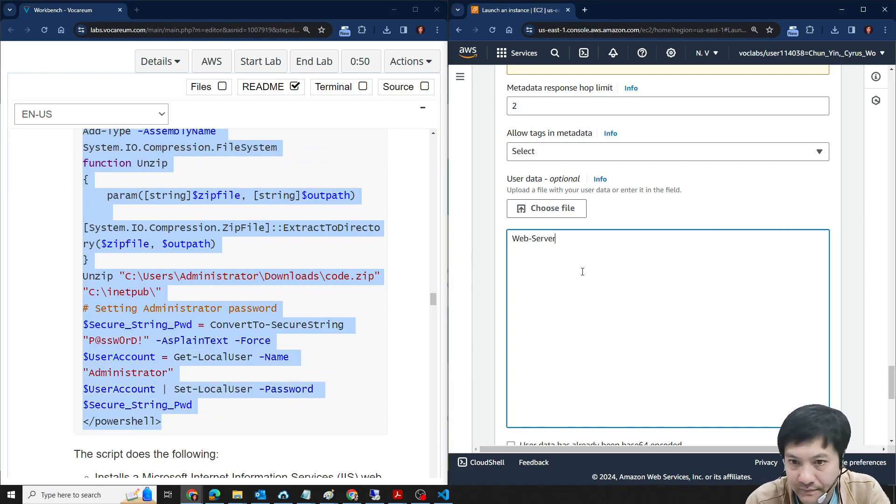
pyautogui.hotkey('ctrl', 'v')
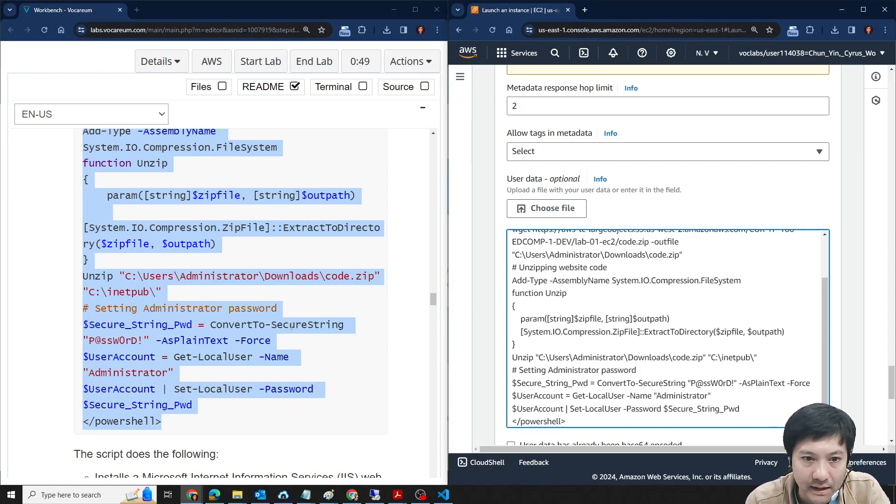
# - Review the script's opening commands in lab step 24 that install the web server and fetch the website code
pyautogui.scroll(3, 298, 345)
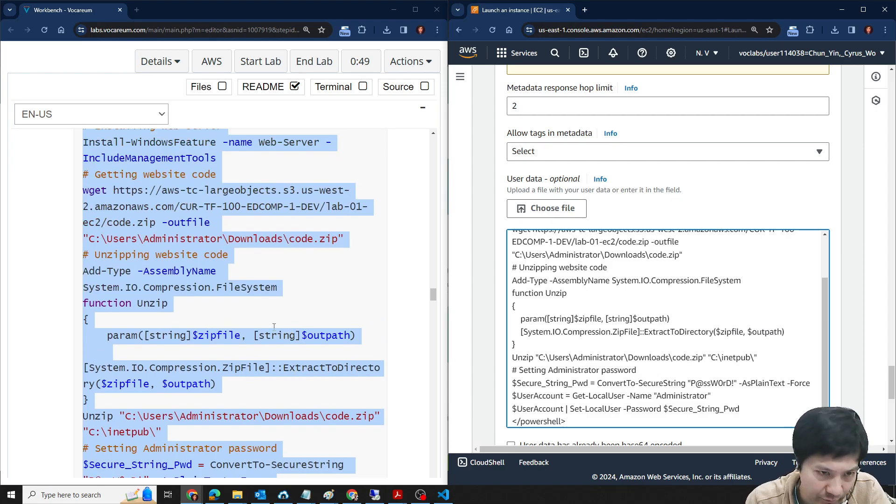
pyautogui.scroll(-1, 158, 272)
pyautogui.scroll(3, 159, 269)
pyautogui.click(160, 268)
pyautogui.moveTo(84, 235); pyautogui.dragTo(201, 236)
pyautogui.doubleClick(180, 252)
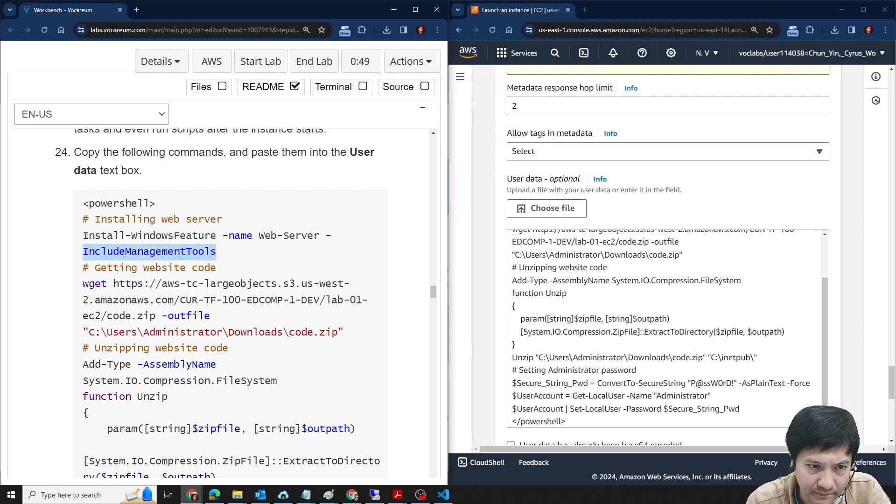
pyautogui.click(144, 237)
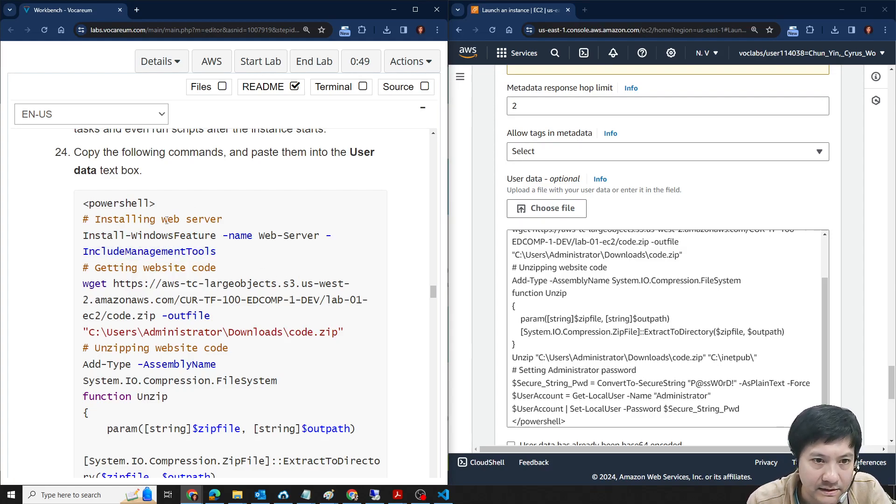
pyautogui.moveTo(161, 219); pyautogui.dragTo(223, 219)
pyautogui.click(290, 241)
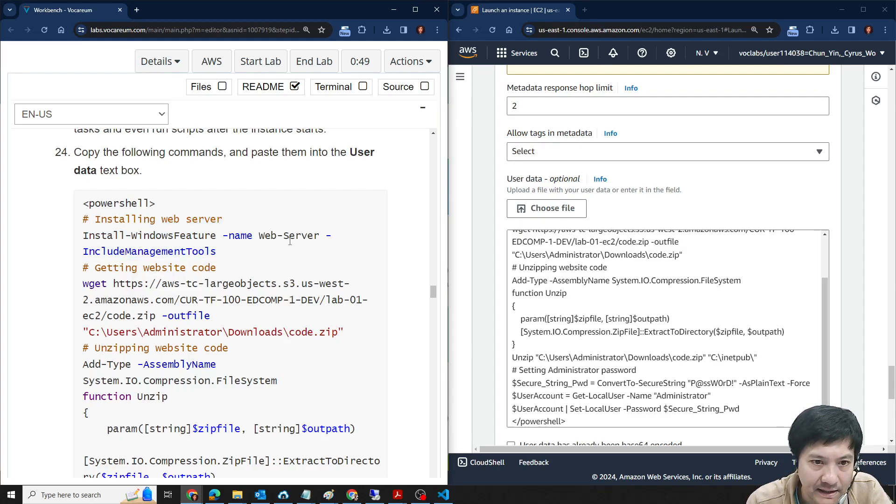
pyautogui.doubleClick(126, 252)
pyautogui.moveTo(95, 268); pyautogui.dragTo(199, 269)
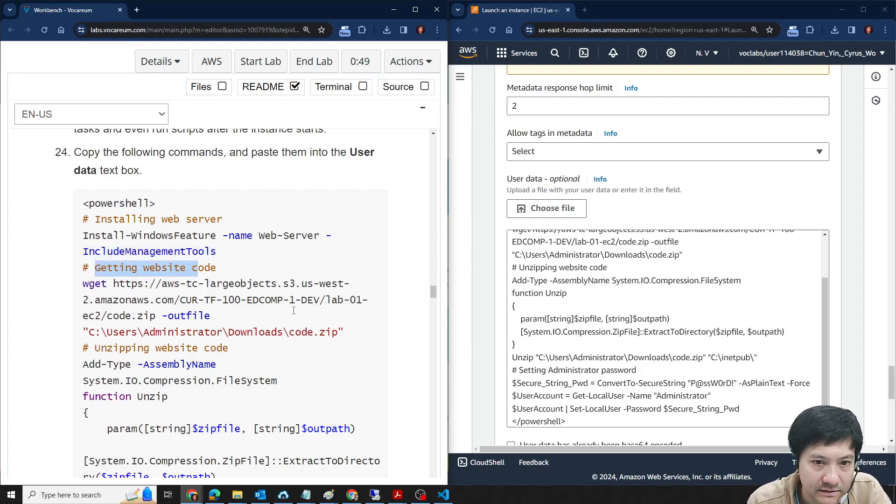
pyautogui.moveTo(216, 316); pyautogui.dragTo(83, 284)
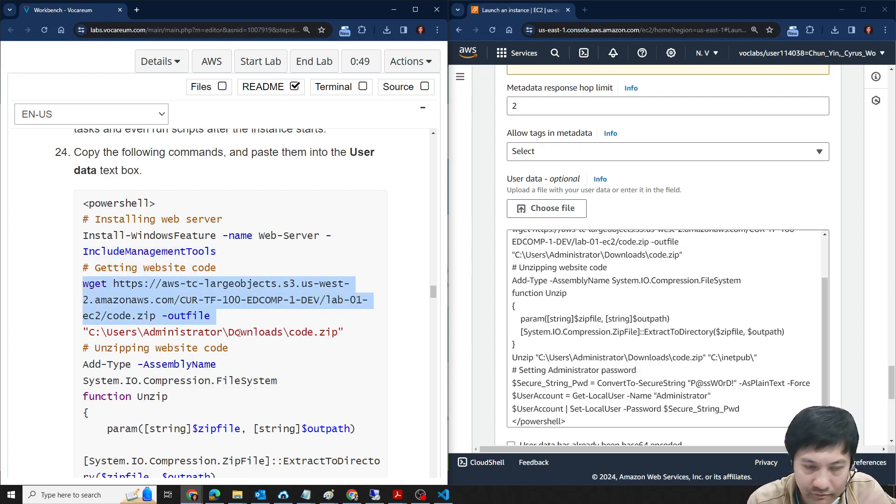
# - Examine the part of the lab script that defines the Unzip function and extracts code.zip to C:\inetpub
pyautogui.scroll(-1, 229, 327)
pyautogui.scroll(-1, 295, 239)
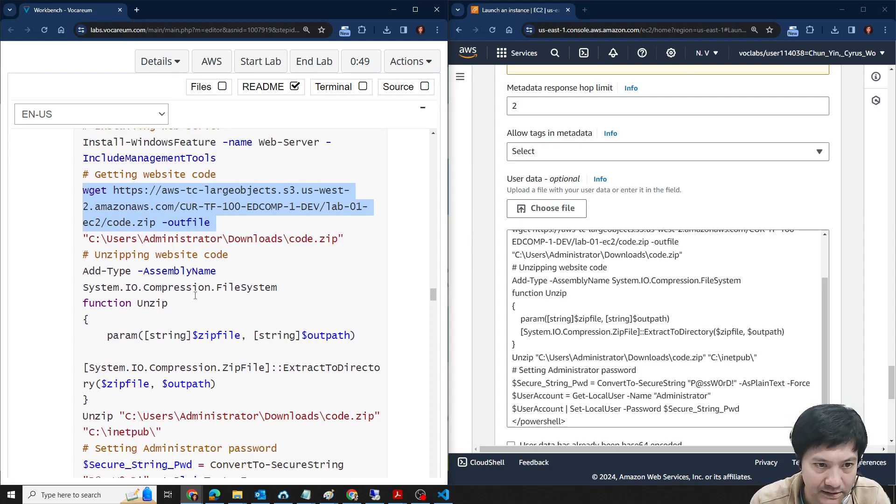
pyautogui.scroll(-1, 181, 257)
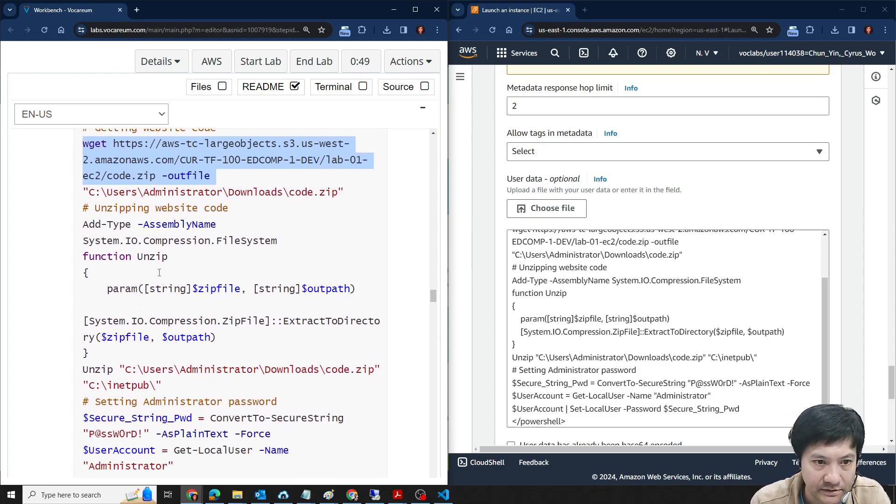
pyautogui.moveTo(80, 220); pyautogui.dragTo(184, 351)
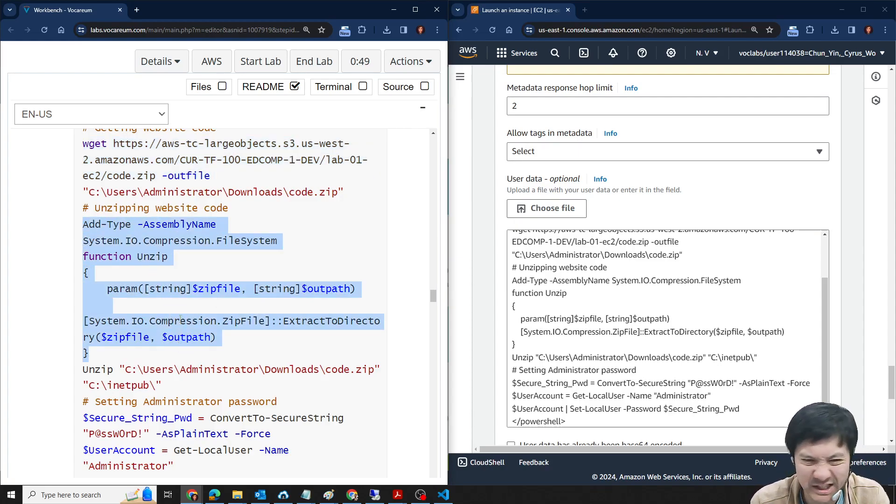
pyautogui.scroll(-2, 159, 317)
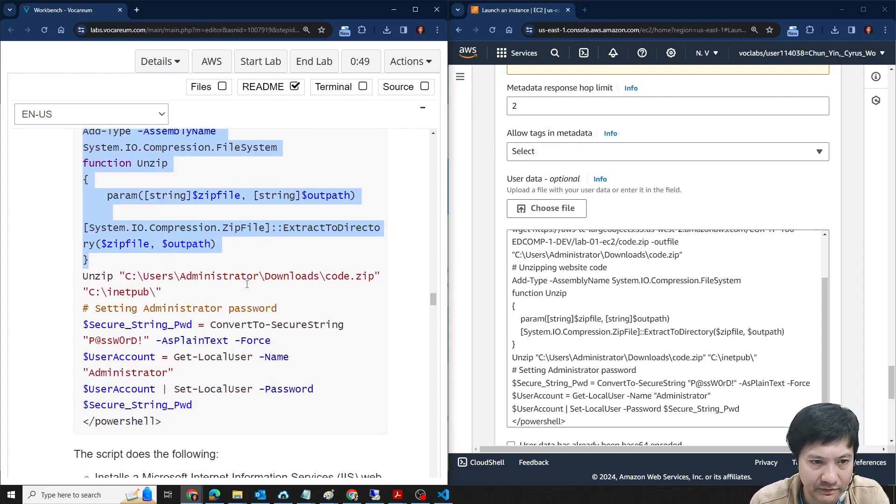
pyautogui.scroll(-1, 190, 291)
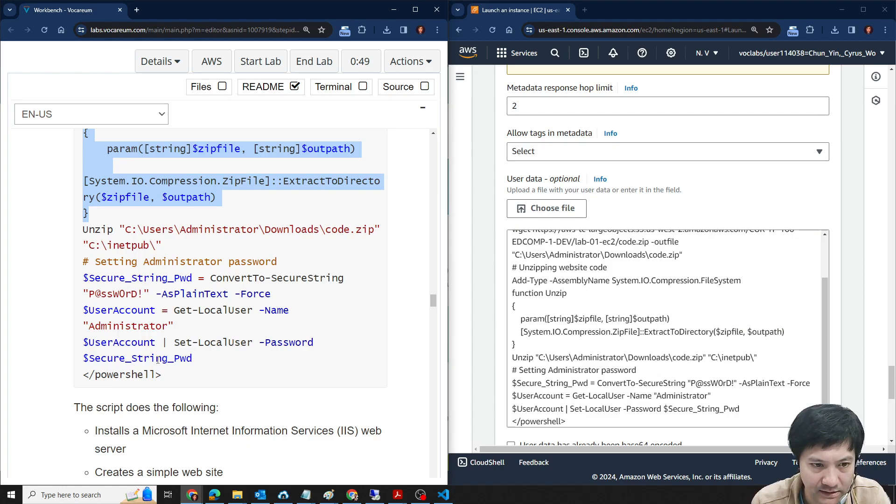
# - Compare the lab's summary of what the script does with the commands that set the Administrator password
pyautogui.scroll(-5, 158, 359)
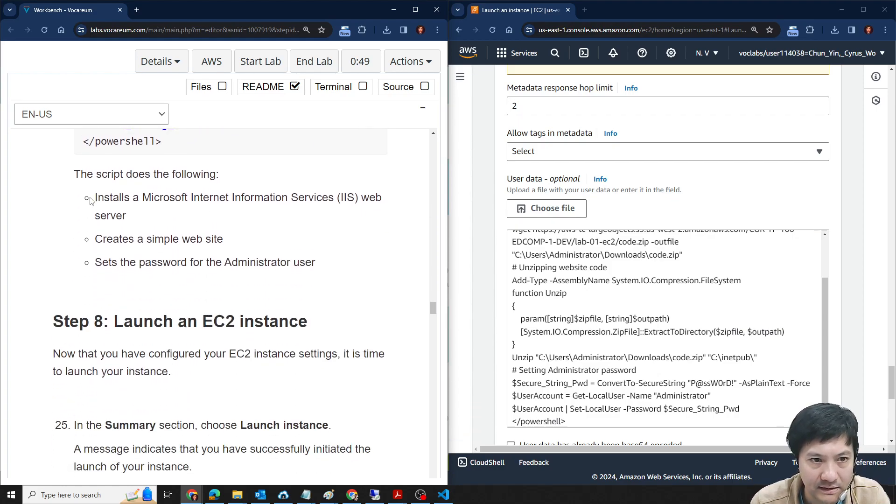
pyautogui.moveTo(92, 200); pyautogui.dragTo(159, 213)
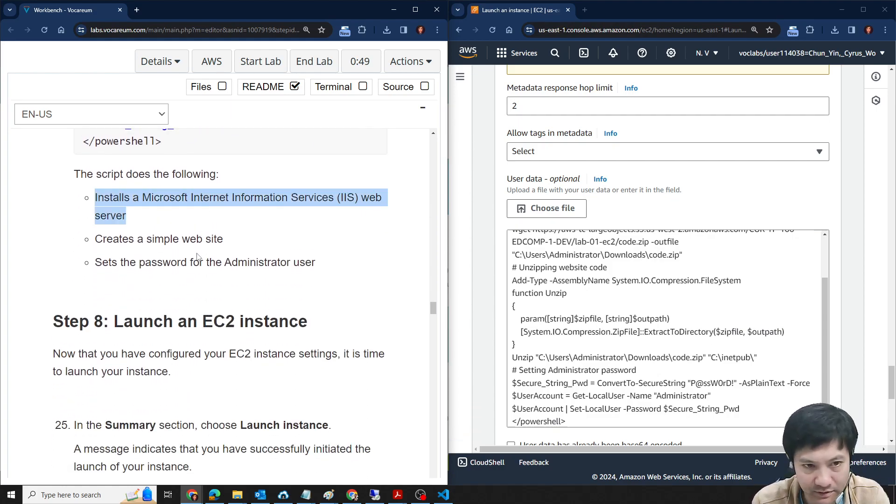
pyautogui.scroll(2, 248, 255)
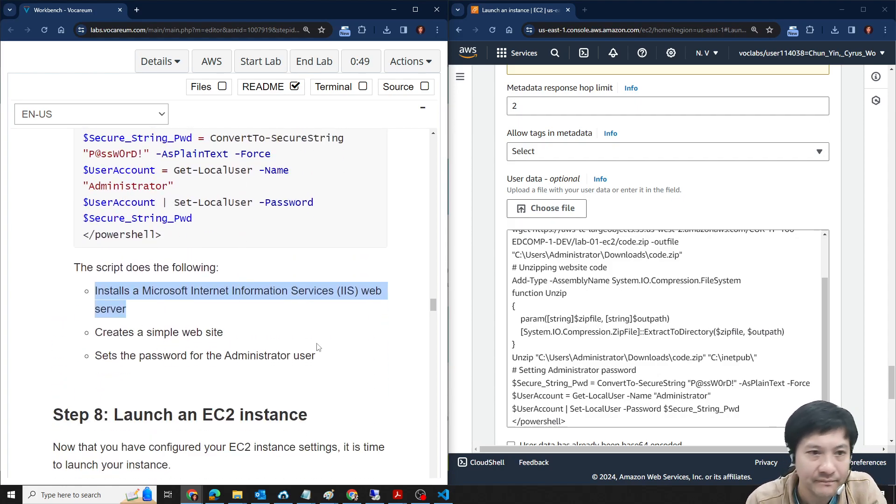
pyautogui.scroll(2, 289, 340)
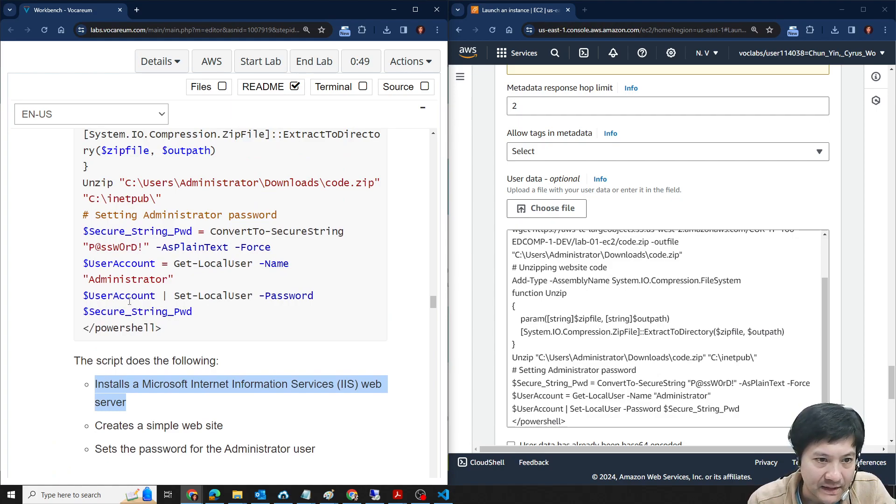
pyautogui.moveTo(85, 263); pyautogui.dragTo(274, 265)
pyautogui.click(217, 253)
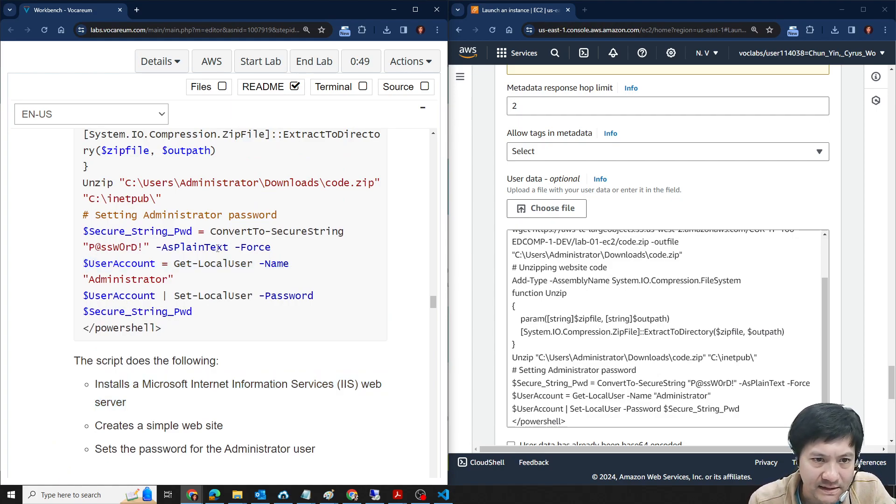
pyautogui.doubleClick(109, 247)
pyautogui.scroll(-4, 218, 268)
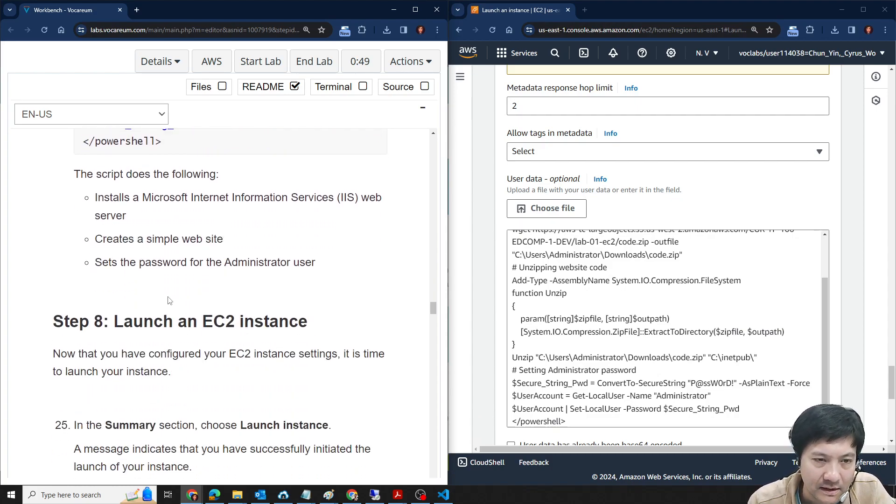
pyautogui.scroll(-1, 170, 301)
pyautogui.scroll(-1, 130, 305)
pyautogui.scroll(1, 105, 232)
pyautogui.moveTo(95, 215); pyautogui.dragTo(339, 215)
pyautogui.scroll(4, 348, 294)
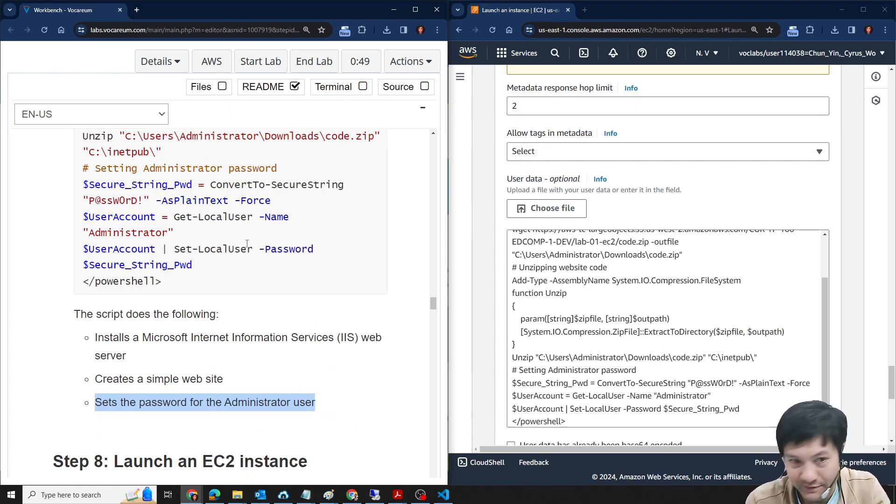
pyautogui.moveTo(193, 265); pyautogui.dragTo(82, 184)
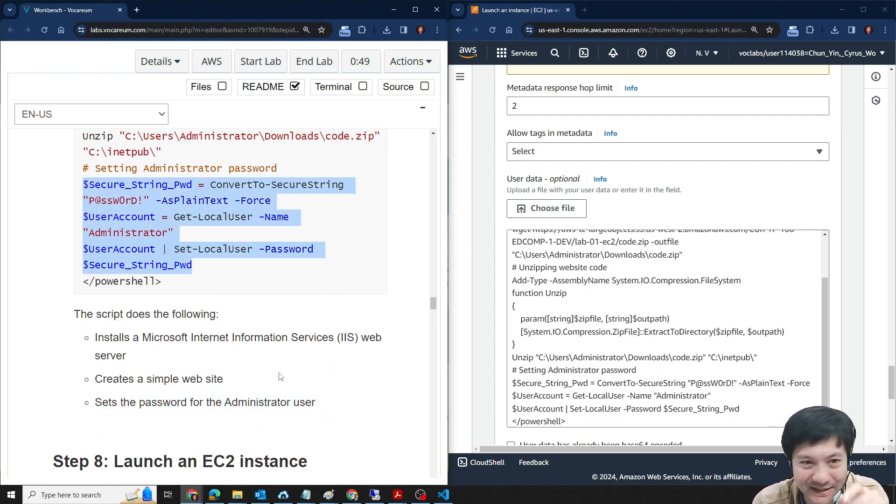
pyautogui.doubleClick(134, 207)
# - Check the launch Summary against Step 8 of the lab and launch the instance
pyautogui.scroll(-3, 257, 287)
pyautogui.scroll(-1, 259, 287)
pyautogui.scroll(-2, 751, 245)
pyautogui.scroll(-4, 852, 362)
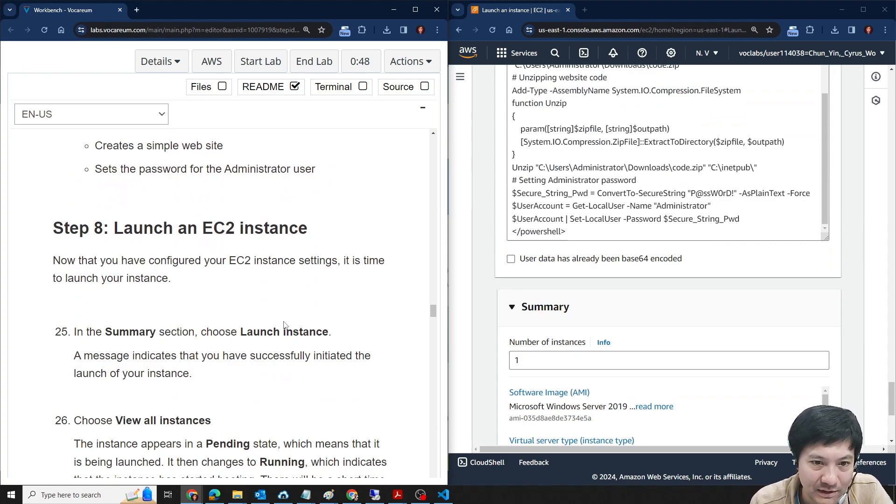
pyautogui.scroll(-5, 737, 280)
pyautogui.scroll(3, 713, 305)
pyautogui.scroll(-1, 680, 272)
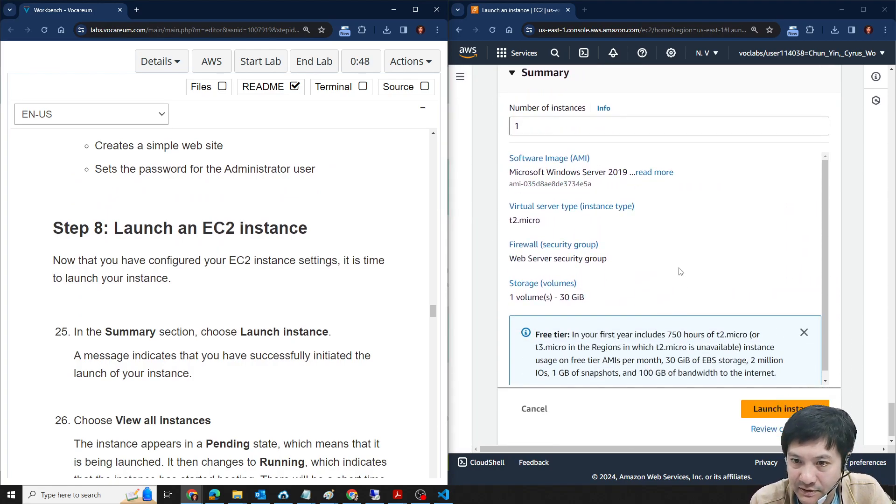
pyautogui.click(801, 395)
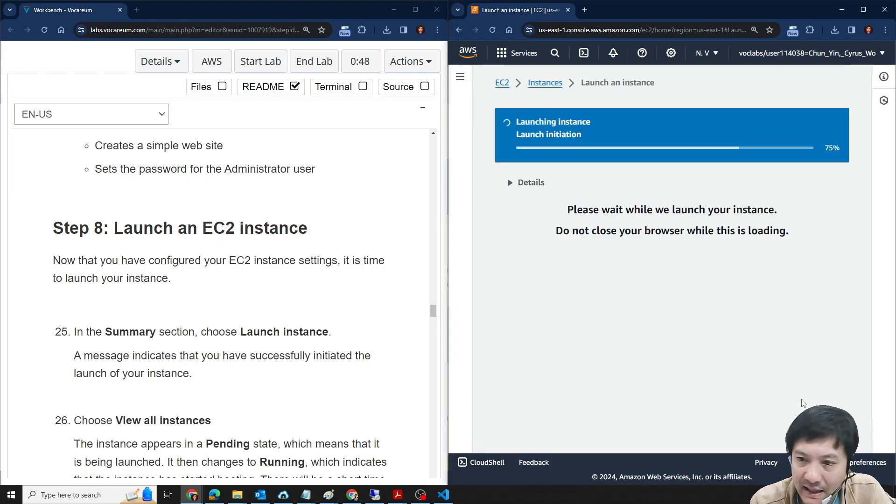
# - Read lab step 26 on viewing all instances and the Pending and Running instance states
pyautogui.scroll(-3, 250, 294)
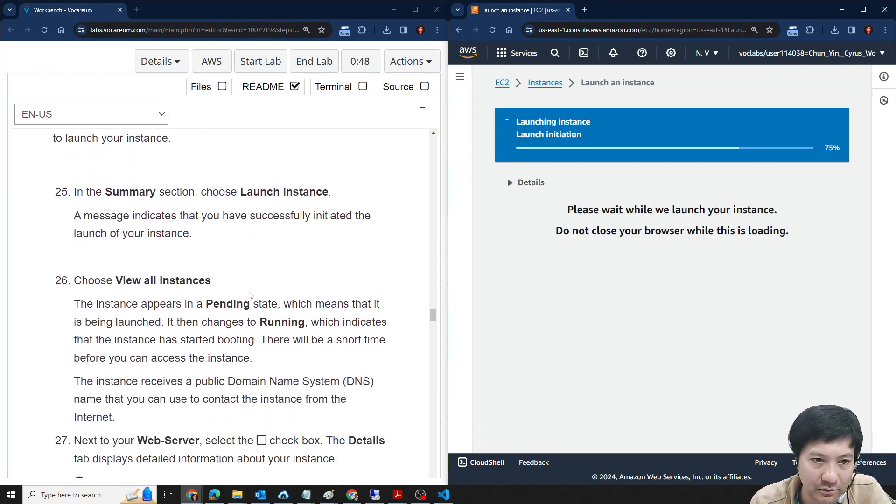
pyautogui.scroll(-1, 250, 295)
pyautogui.doubleClick(243, 257)
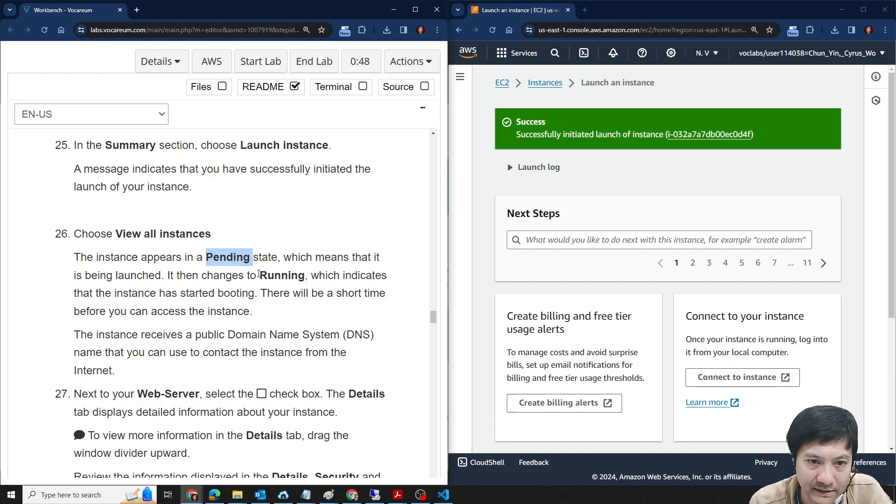
pyautogui.doubleClick(264, 277)
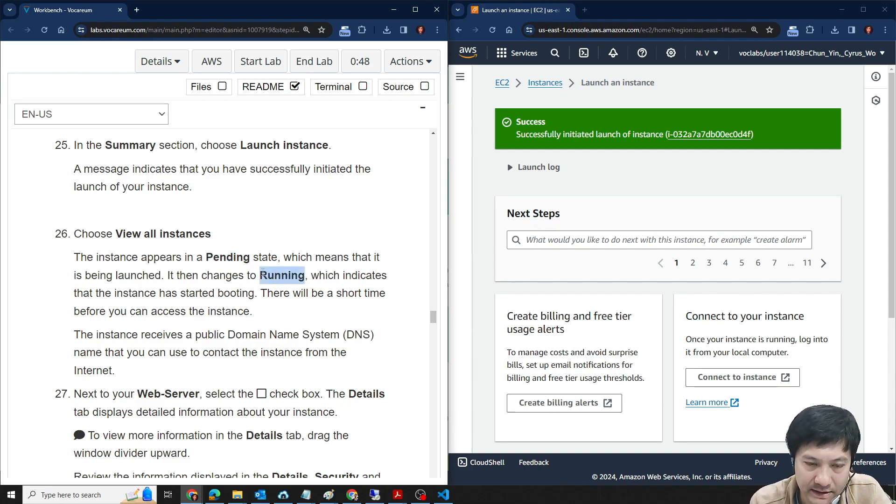
# - Open the newly launched instance in the Instances list, hide the navigation pane and shrink the details pane to expose the table
pyautogui.scroll(15, 264, 277)
pyautogui.scroll(-16, 163, 226)
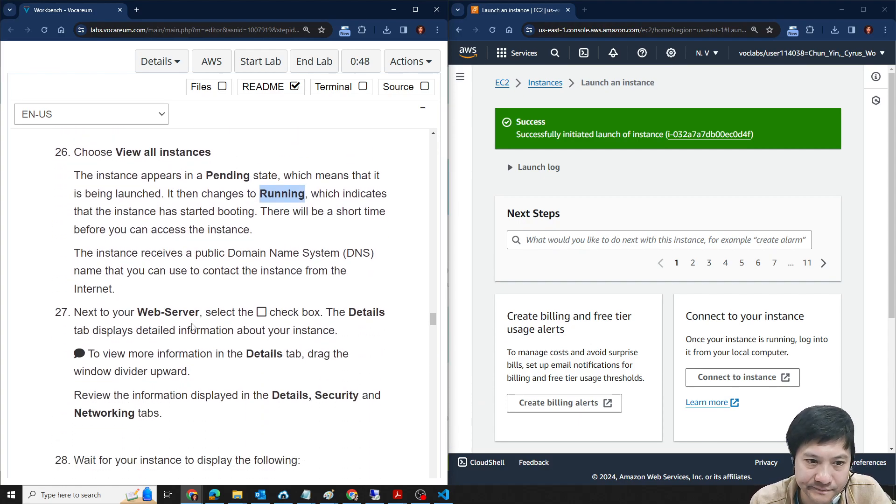
pyautogui.scroll(-1, 192, 327)
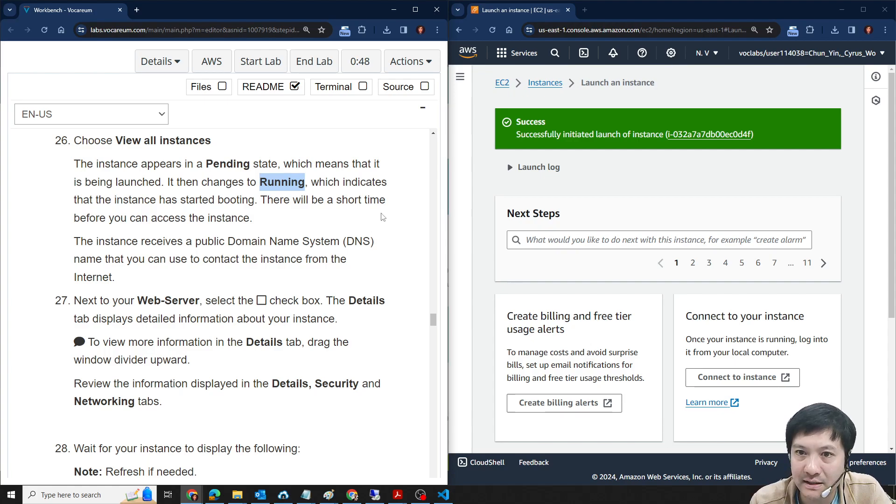
pyautogui.click(694, 134)
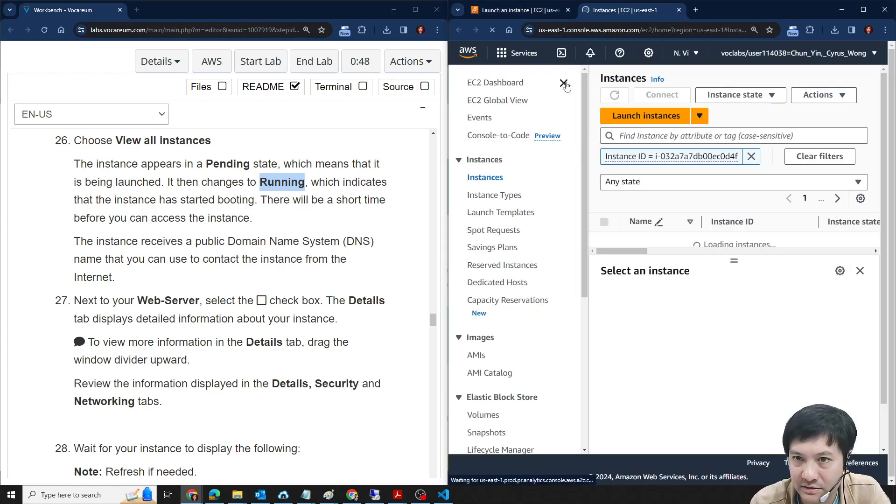
pyautogui.moveTo(662, 260); pyautogui.dragTo(673, 382)
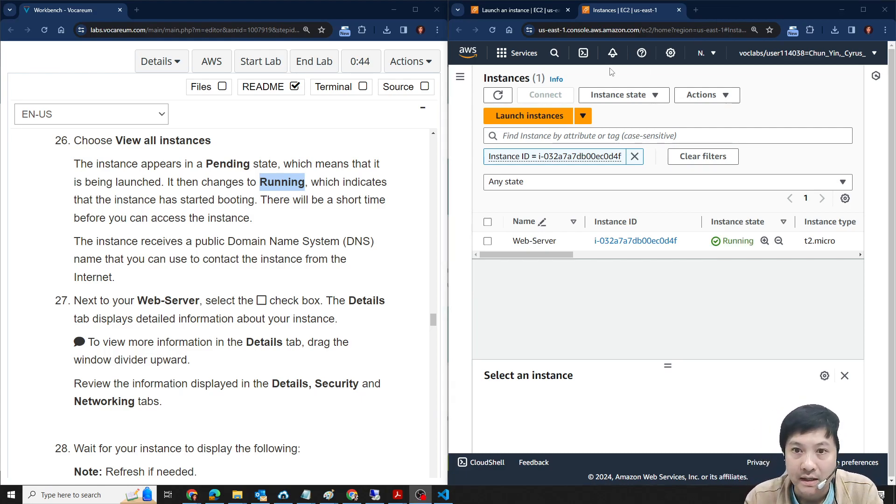
# - Select the Web-Server instance, enlarge its details pane and review the instance summary
pyautogui.click(487, 242)
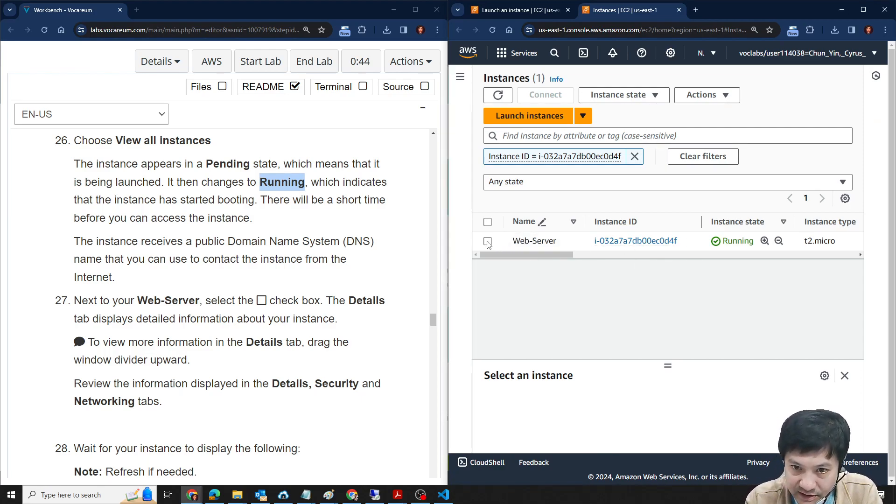
pyautogui.click(487, 241)
pyautogui.moveTo(667, 368); pyautogui.dragTo(673, 273)
pyautogui.scroll(-2, 562, 394)
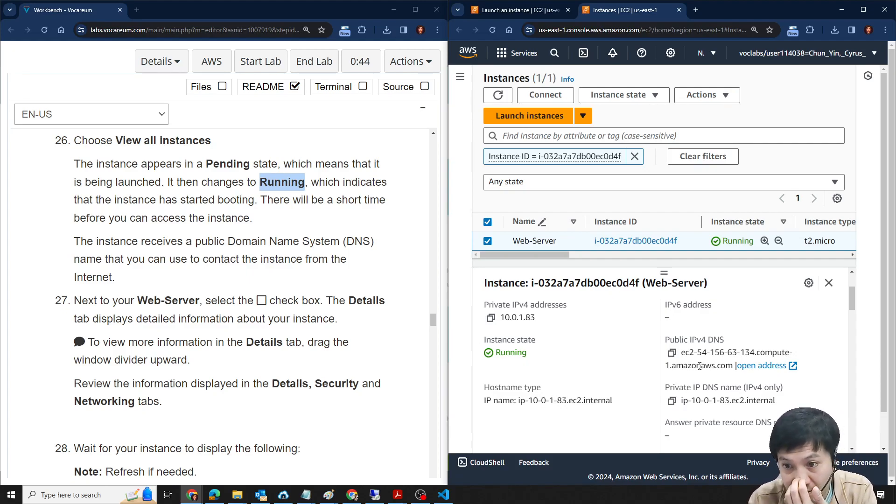
pyautogui.scroll(2, 704, 354)
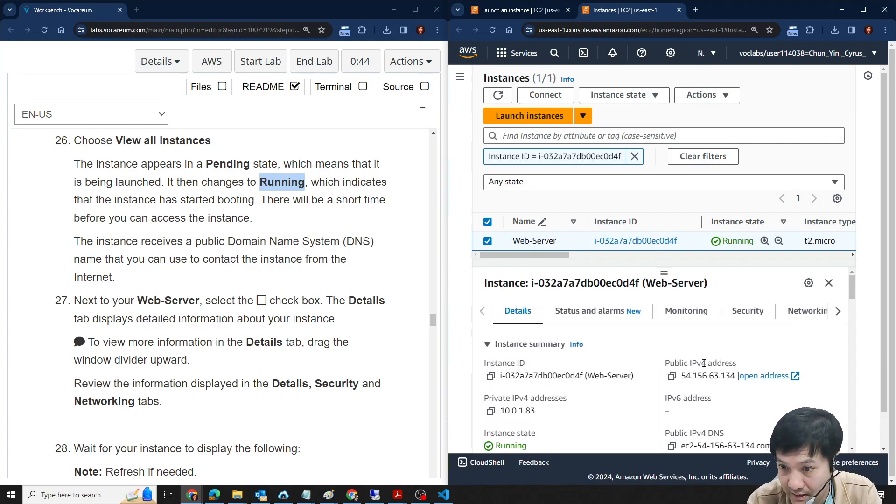
# - Copy Web-Server's public IPv4 address and open it in a new browser tab
pyautogui.click(671, 375)
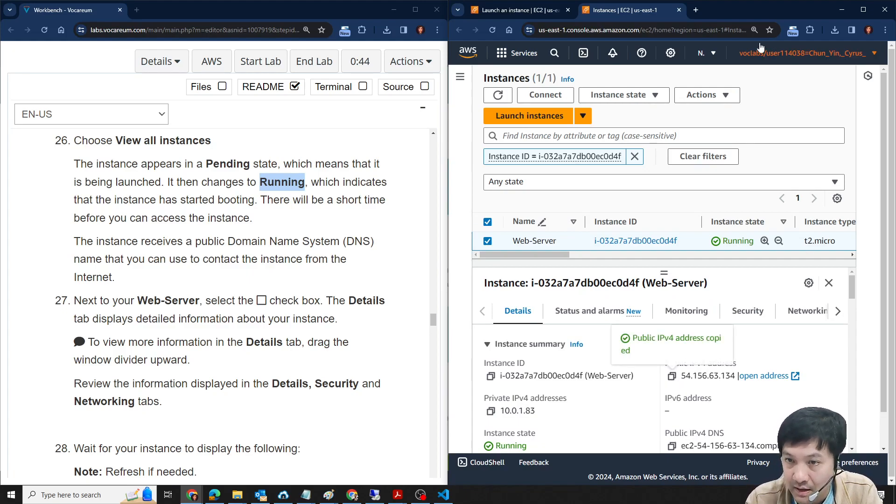
pyautogui.click(695, 10)
pyautogui.hotkey('ctrl', 'v')
pyautogui.press('Return')
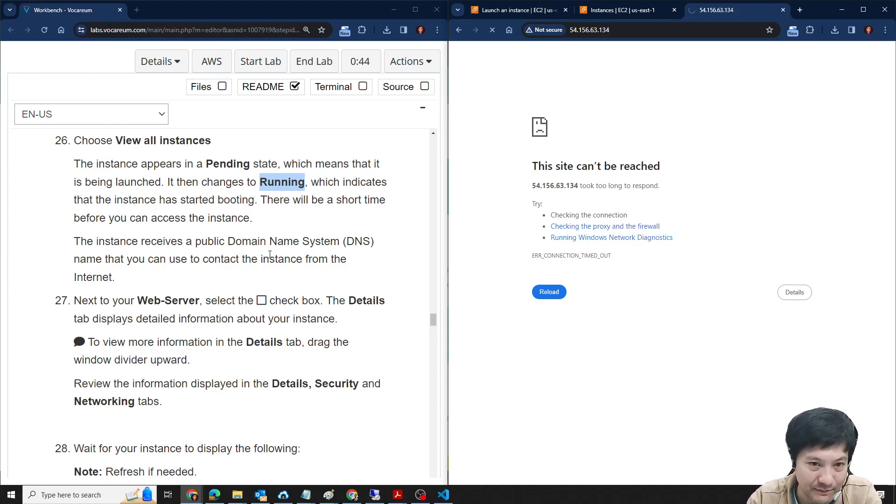
# - Read lab steps 26 to 28 on the instance states and on reviewing the Details, Security and Networking information
pyautogui.scroll(-2, 270, 254)
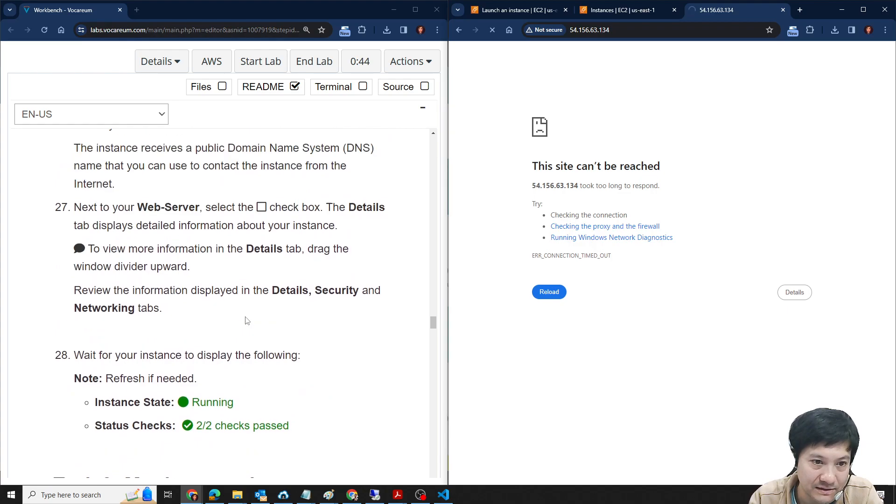
pyautogui.scroll(5, 298, 290)
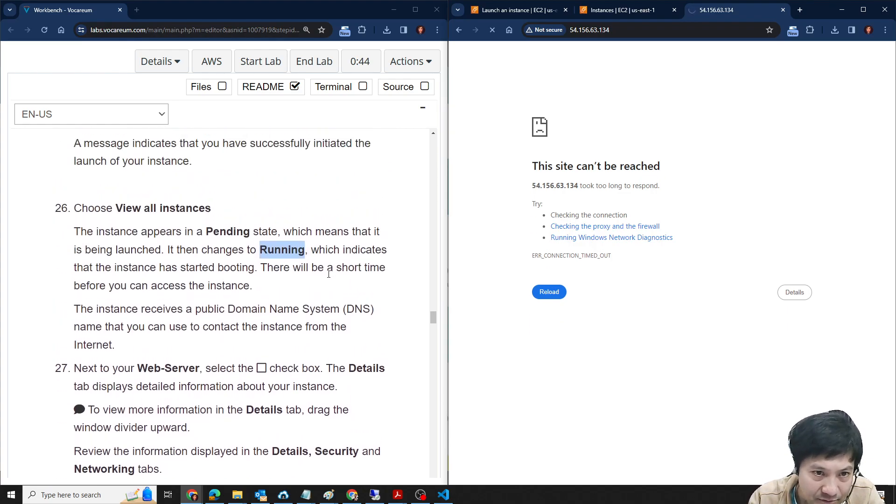
pyautogui.scroll(2, 134, 277)
pyautogui.scroll(-5, 353, 339)
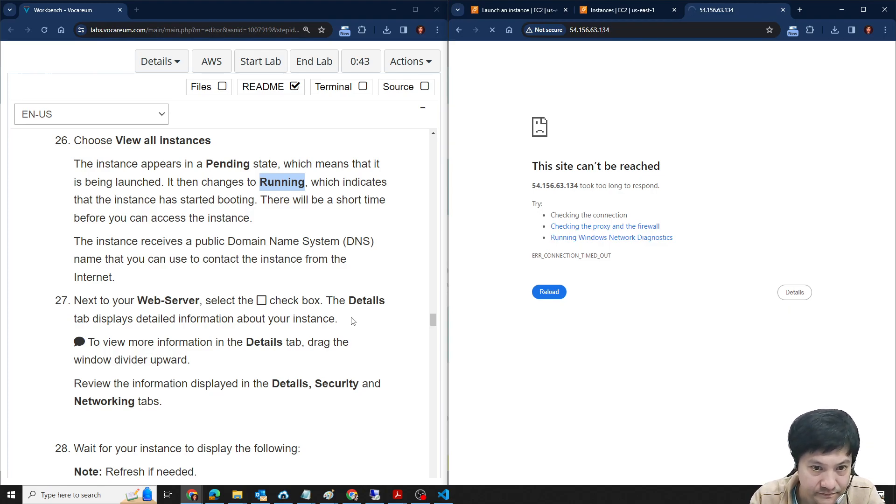
pyautogui.scroll(-1, 353, 321)
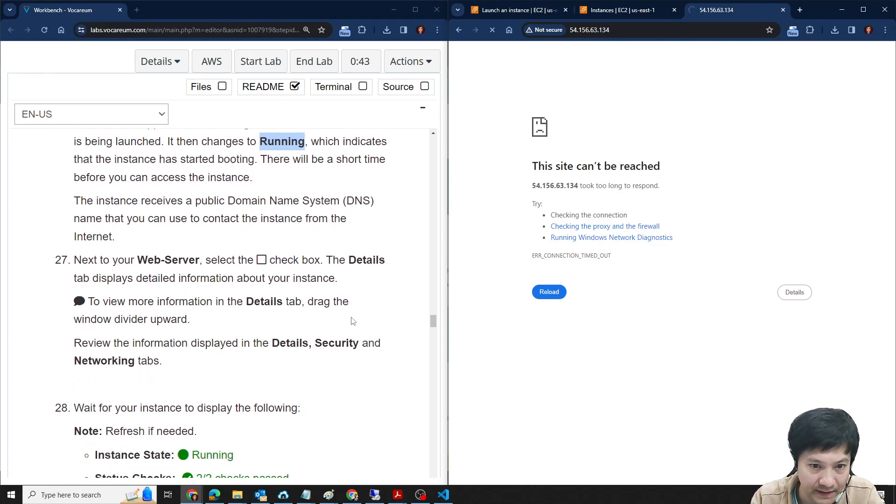
pyautogui.click(280, 340)
pyautogui.doubleClick(281, 336)
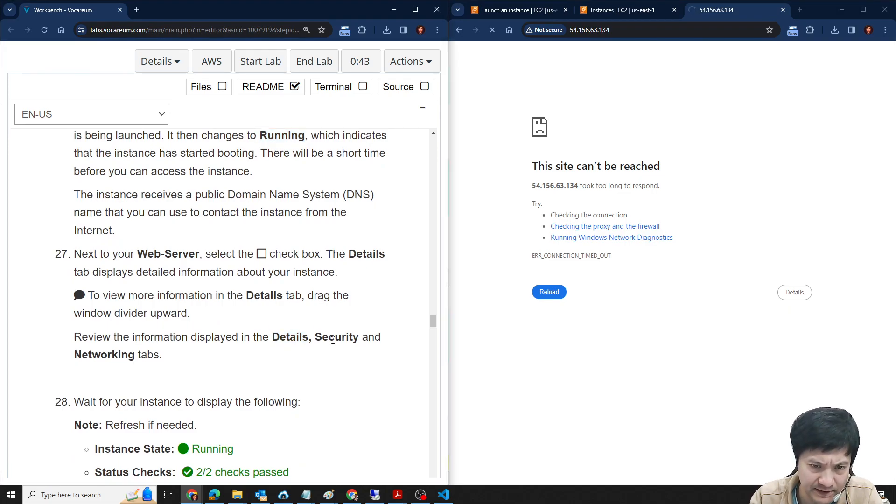
pyautogui.doubleClick(336, 337)
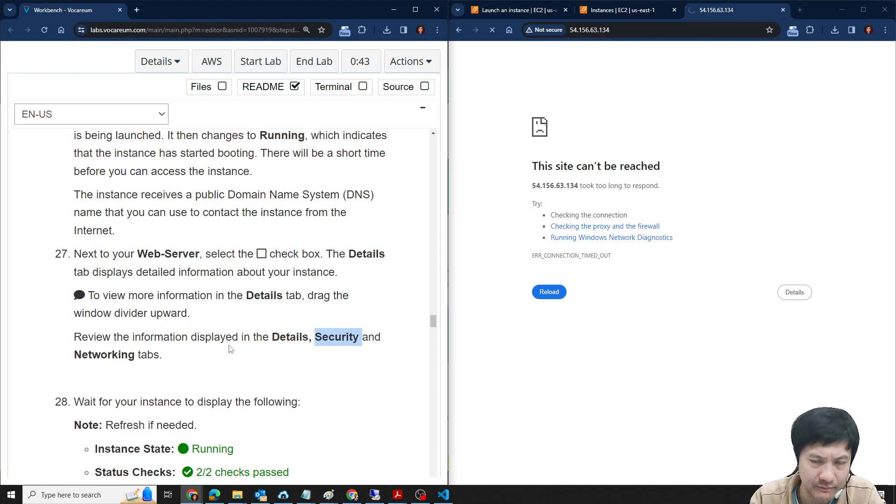
# - Examine the inbound and outbound rules in Web-Server's security details
pyautogui.click(636, 11)
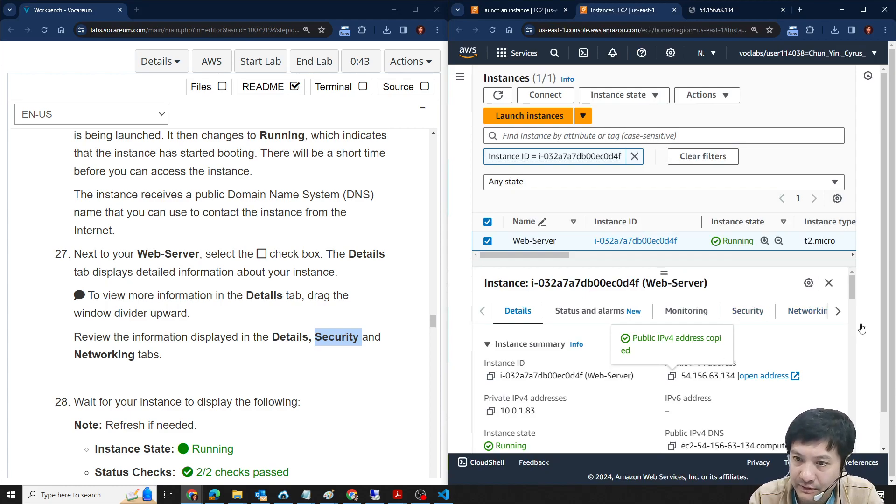
pyautogui.click(741, 311)
pyautogui.scroll(-2, 740, 340)
pyautogui.scroll(-5, 740, 340)
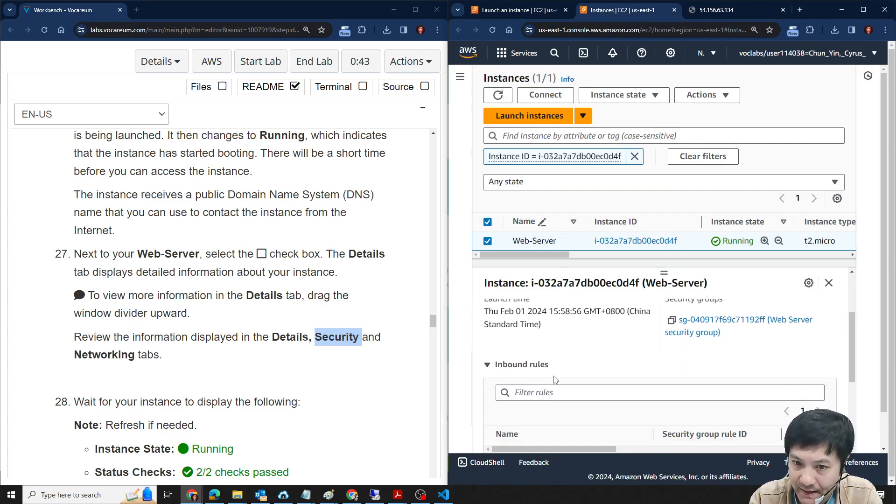
pyautogui.moveTo(558, 427); pyautogui.dragTo(642, 426)
pyautogui.moveTo(723, 417); pyautogui.dragTo(762, 418)
pyautogui.moveTo(659, 431); pyautogui.dragTo(574, 430)
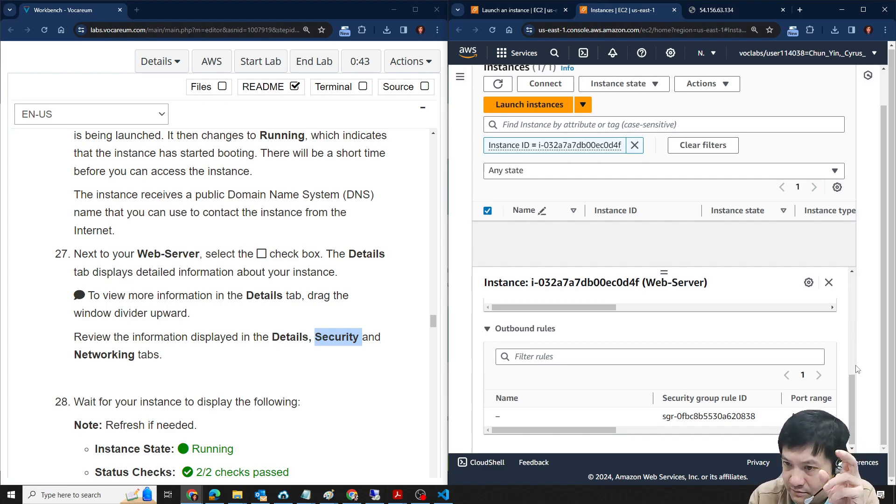
pyautogui.scroll(3, 856, 347)
pyautogui.scroll(1, 856, 358)
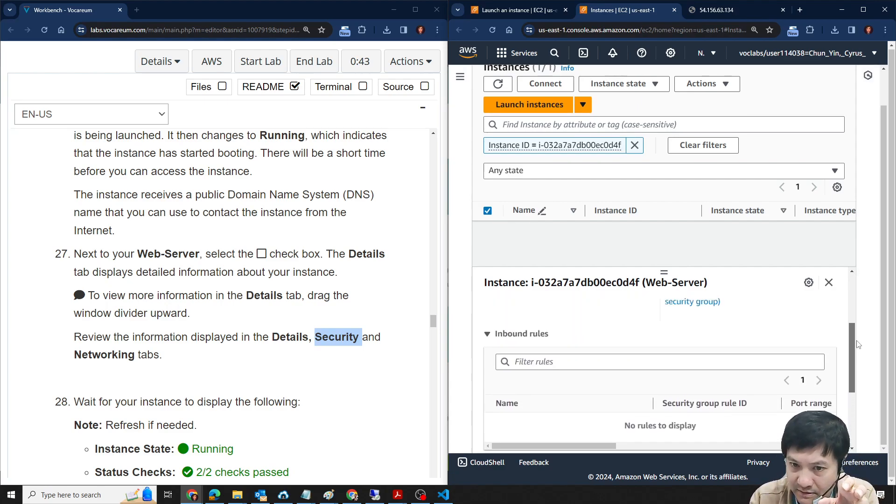
pyautogui.scroll(-3, 850, 401)
pyautogui.moveTo(850, 402); pyautogui.dragTo(852, 357)
pyautogui.scroll(1, 613, 383)
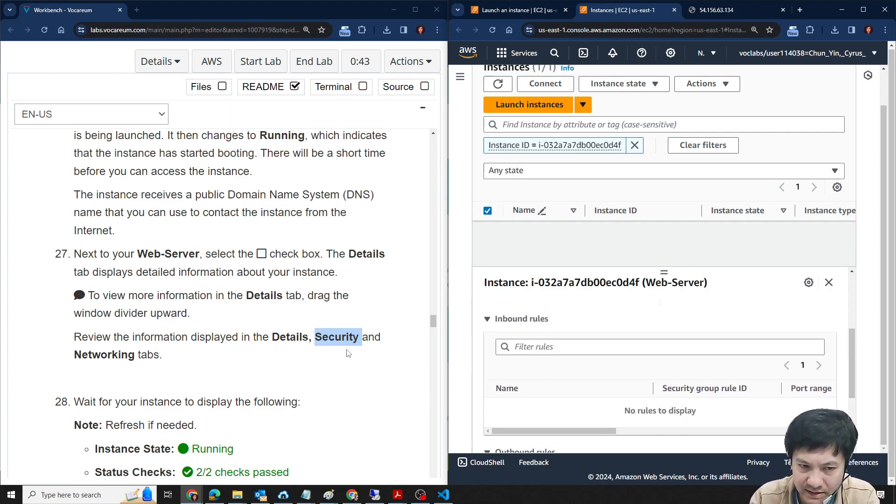
# - Check lab step 28 and reload the web page at the instance's public IP address
pyautogui.scroll(-3, 348, 347)
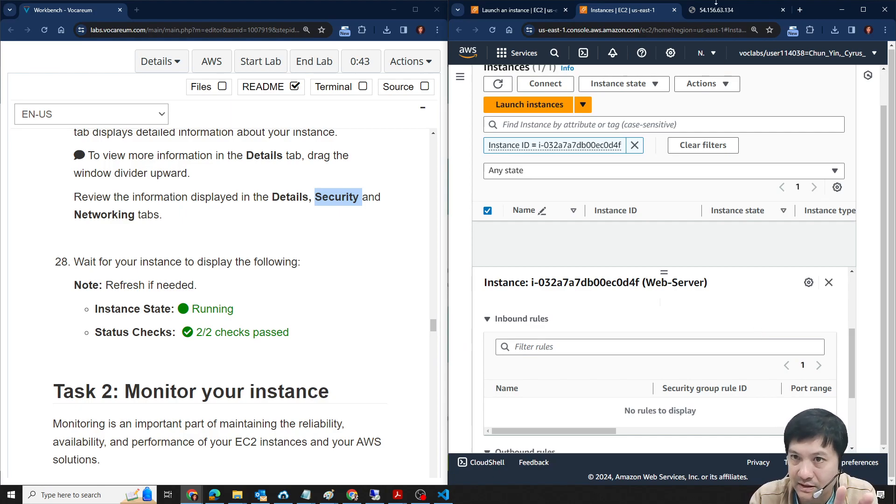
pyautogui.click(716, 10)
pyautogui.click(499, 30)
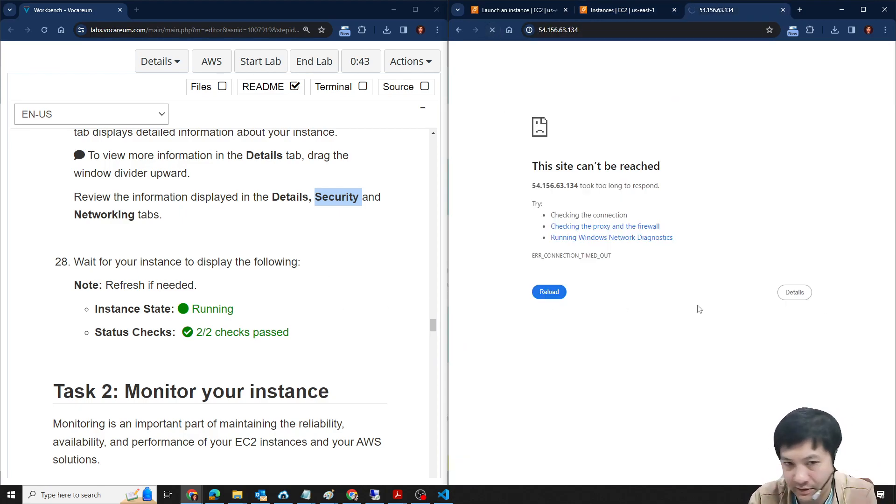
# - Look ahead in the lab at the instance screenshot and inbound rule steps, and return to steps 26 and 27
pyautogui.scroll(-10, 356, 326)
pyautogui.scroll(-12, 356, 326)
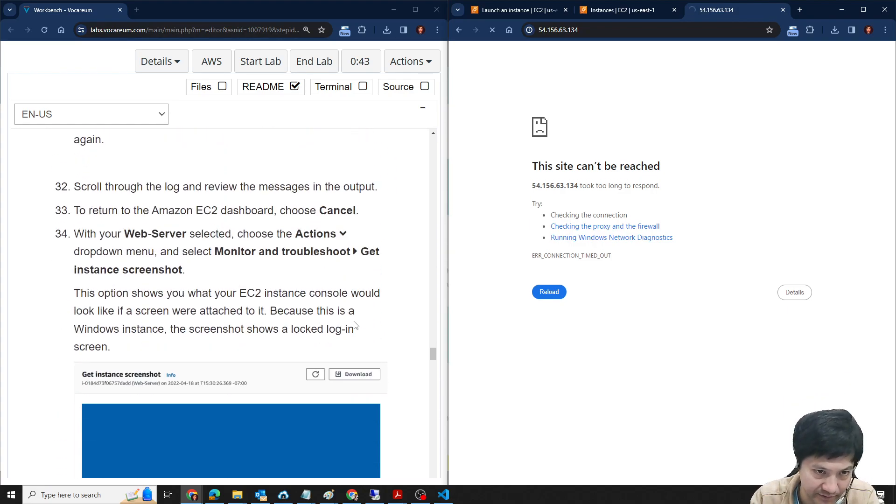
pyautogui.scroll(12, 356, 328)
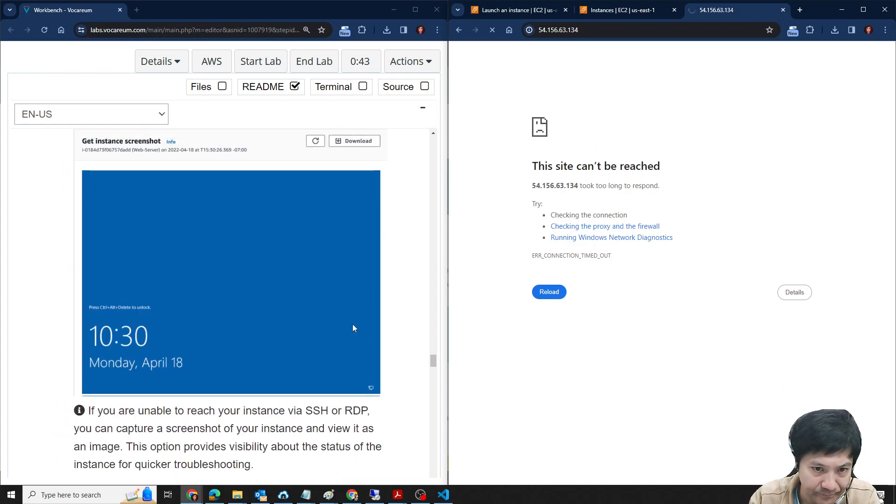
pyautogui.scroll(-18, 354, 328)
pyautogui.scroll(-1, 354, 330)
pyautogui.scroll(3, 354, 330)
pyautogui.scroll(-2, 304, 346)
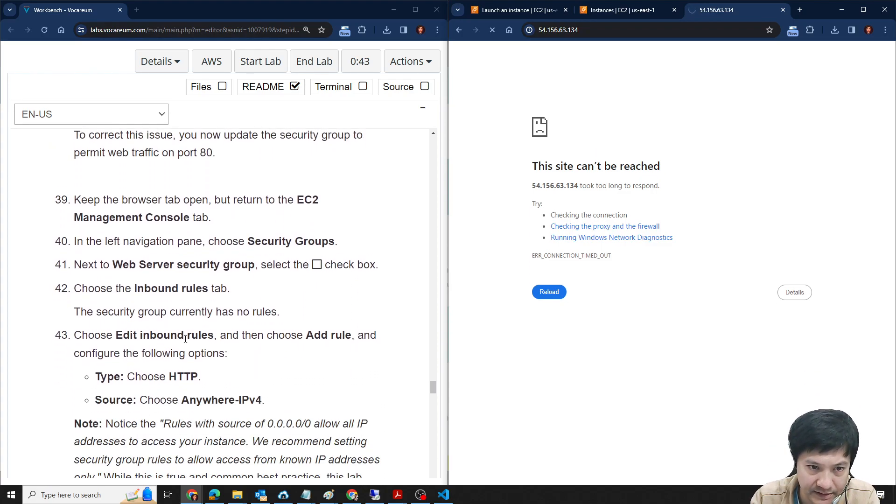
pyautogui.scroll(20, 349, 358)
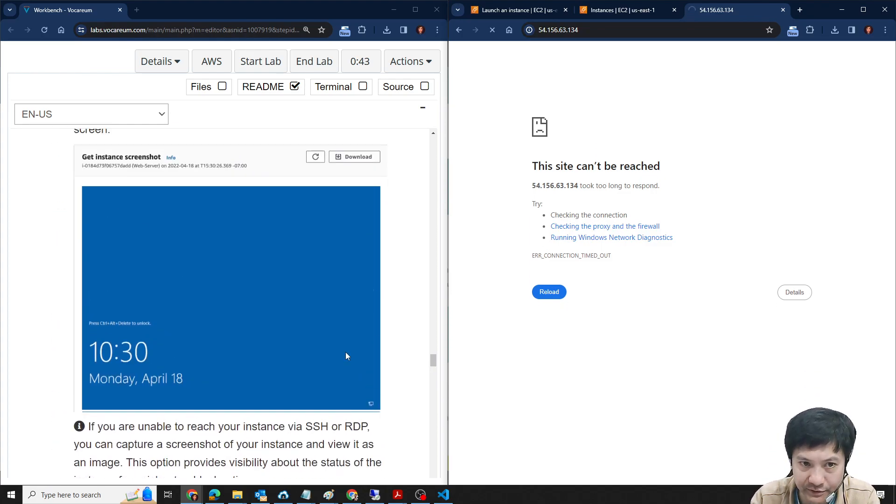
pyautogui.scroll(12, 347, 356)
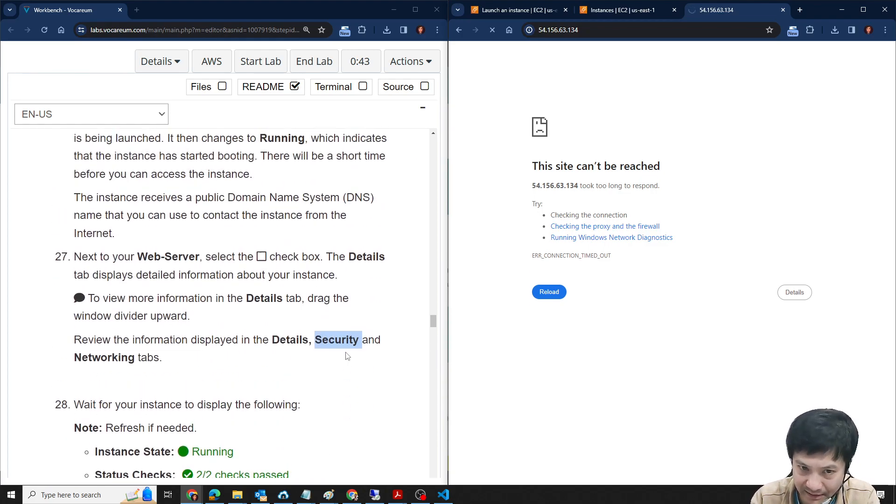
pyautogui.scroll(-4, 347, 355)
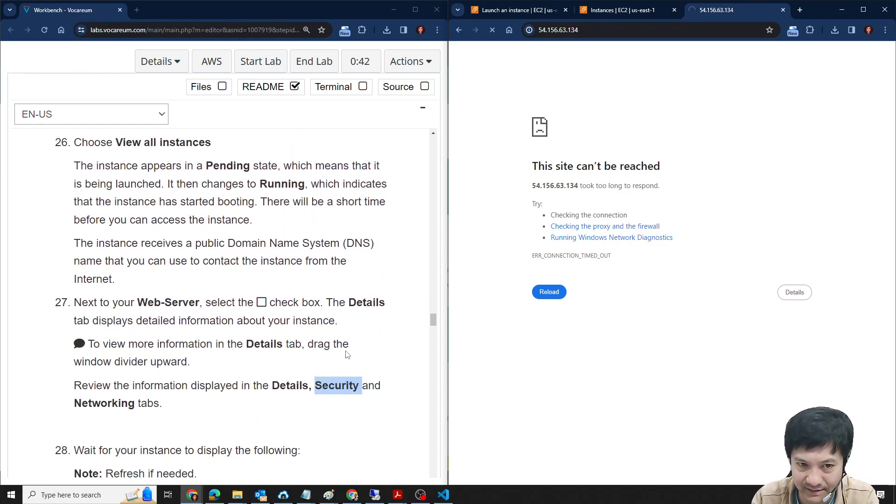
# - Following Task 2 step 29, review Web-Server's status checks and alarms in the EC2 console and expand the status check metrics
pyautogui.click(629, 15)
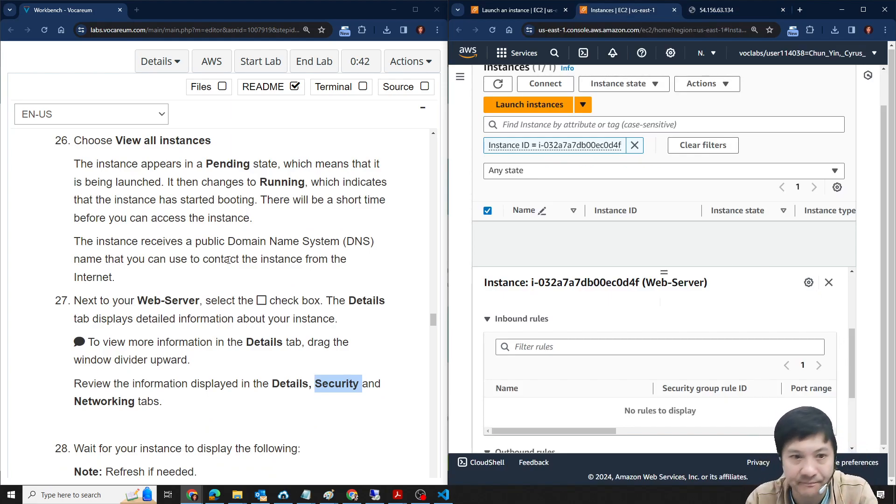
pyautogui.scroll(-10, 228, 259)
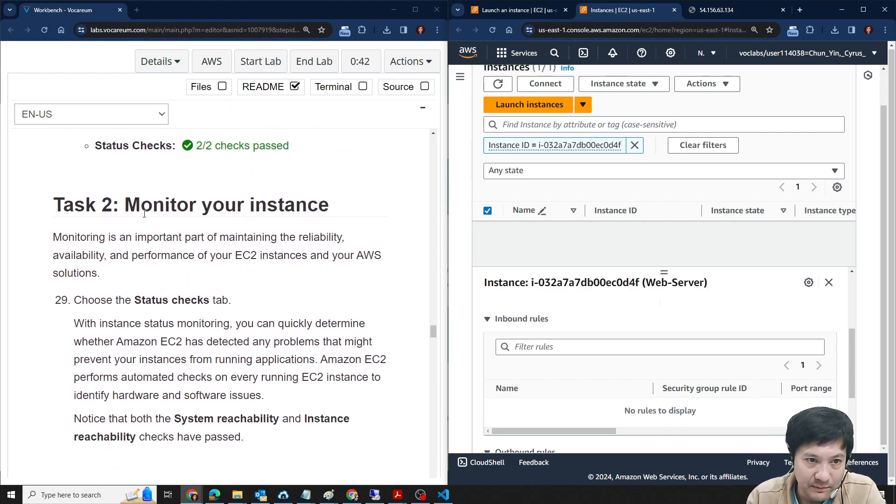
pyautogui.scroll(-1, 144, 204)
pyautogui.moveTo(135, 252); pyautogui.dragTo(212, 249)
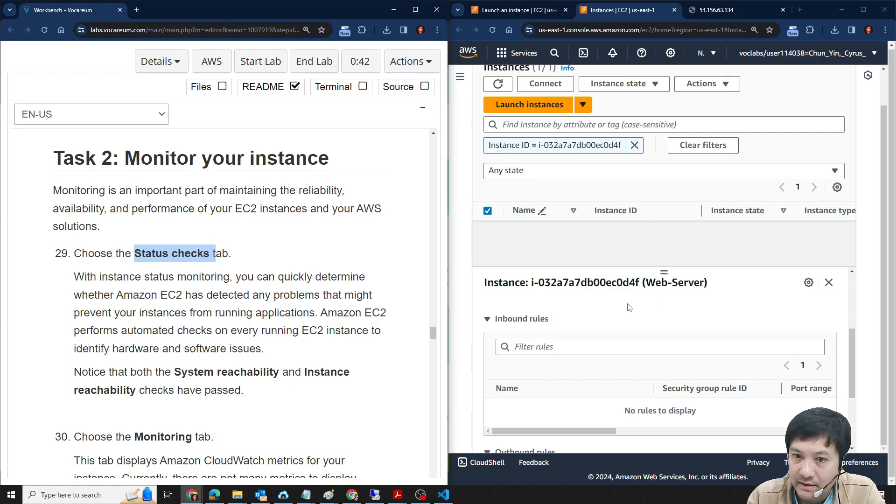
pyautogui.scroll(3, 629, 307)
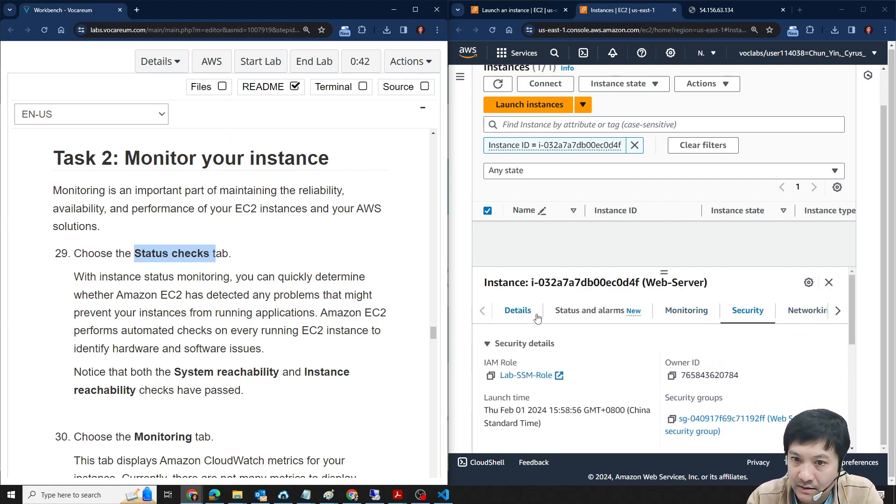
pyautogui.click(597, 319)
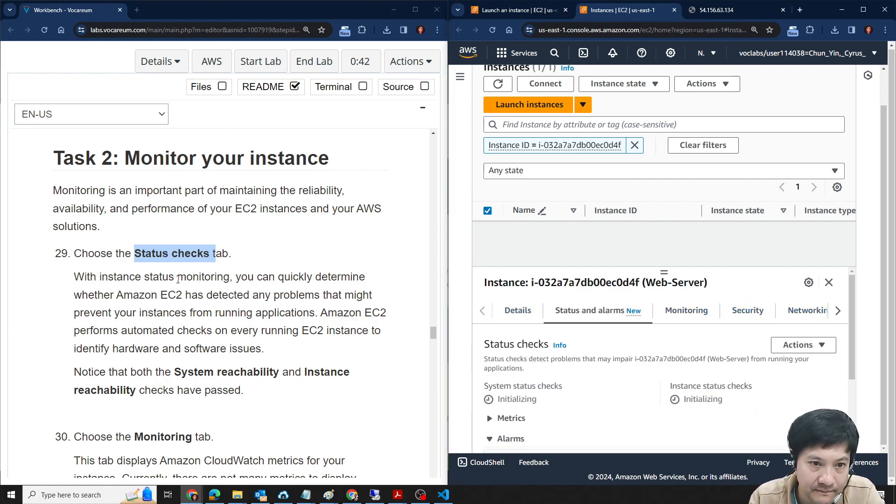
pyautogui.scroll(-3, 562, 388)
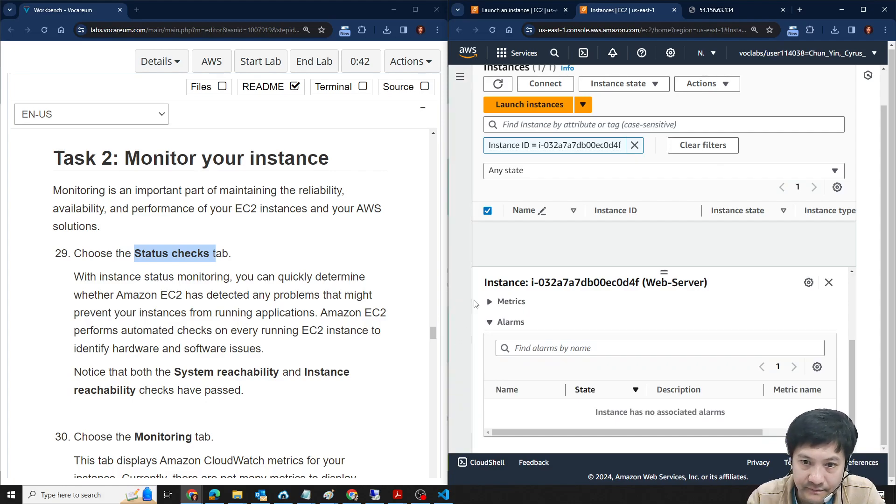
pyautogui.click(493, 301)
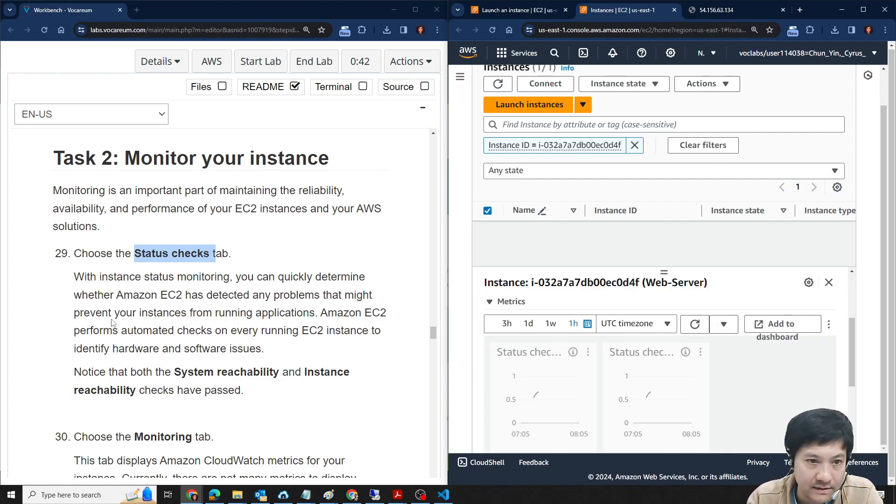
# - Review Web-Server's status check graphs against lab step 29, maximize the EC2 console window and refresh the metrics
pyautogui.scroll(-2, 128, 279)
pyautogui.scroll(3, 648, 332)
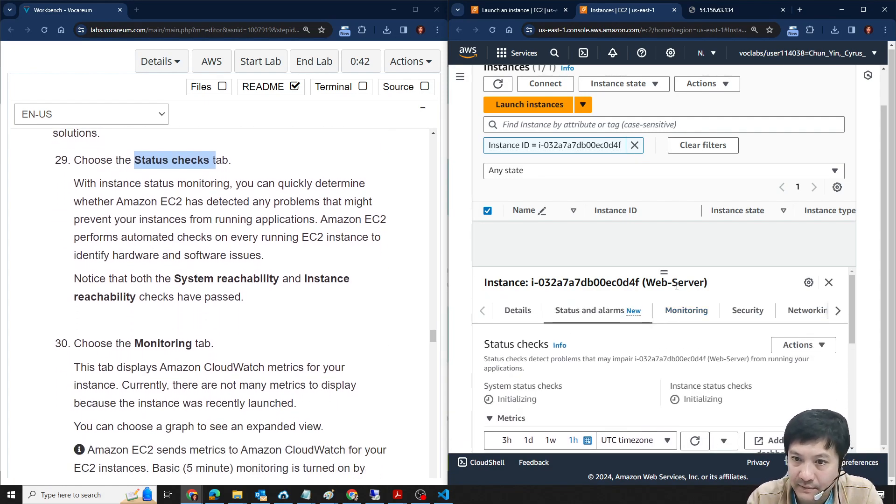
pyautogui.scroll(-3, 635, 373)
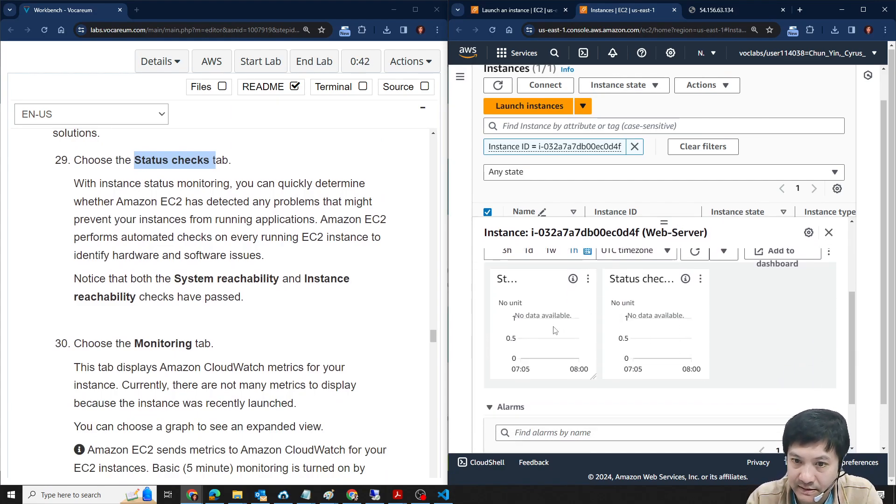
pyautogui.doubleClick(557, 316)
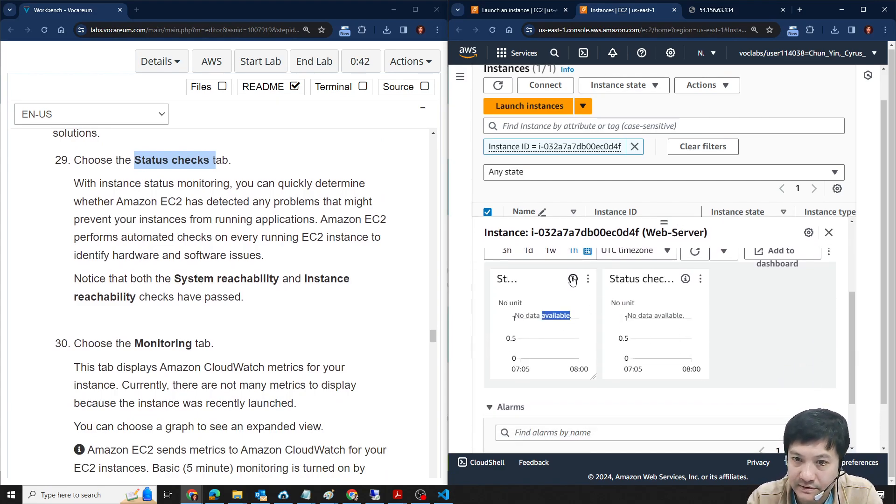
pyautogui.click(862, 9)
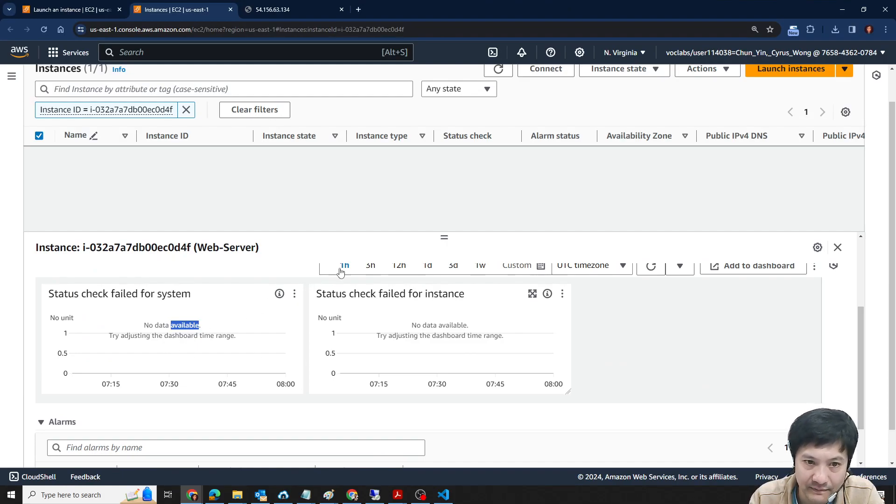
pyautogui.click(653, 269)
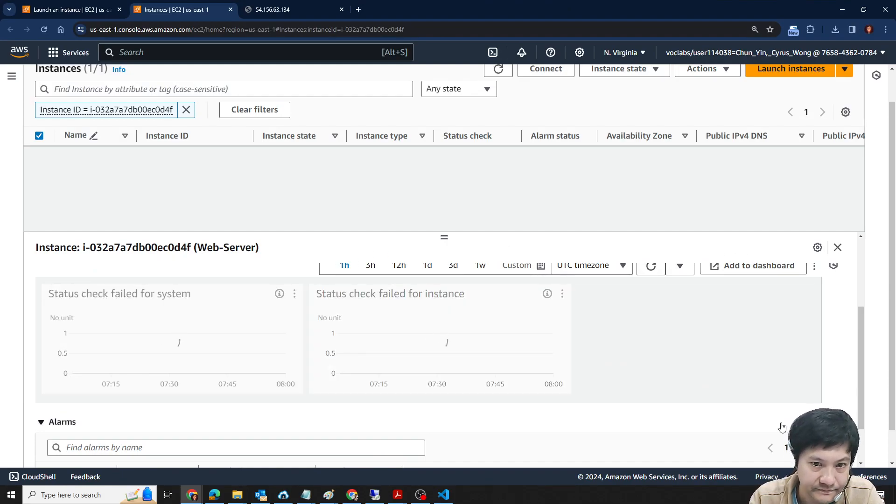
# - Recheck the System reachability note in lab step 29, close the AWS Educate dashboard window and maximize the EC2 console
pyautogui.moveTo(518, 4); pyautogui.dragTo(663, 56)
pyautogui.scroll(2, 251, 273)
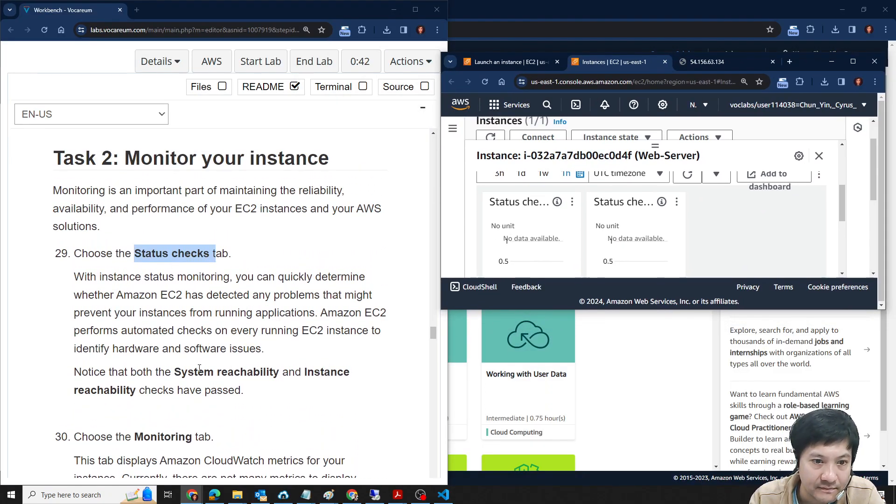
pyautogui.moveTo(175, 371); pyautogui.dragTo(279, 373)
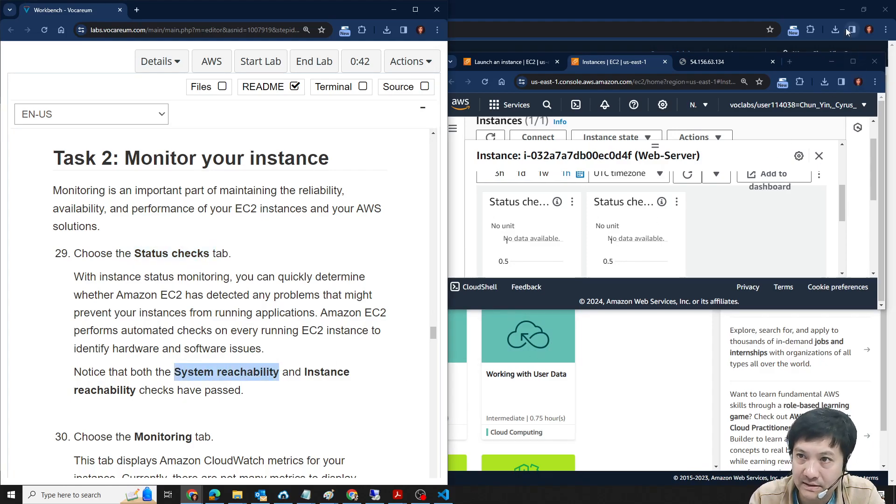
pyautogui.click(780, 232)
pyautogui.click(732, 18)
pyautogui.moveTo(718, 11); pyautogui.dragTo(593, 105)
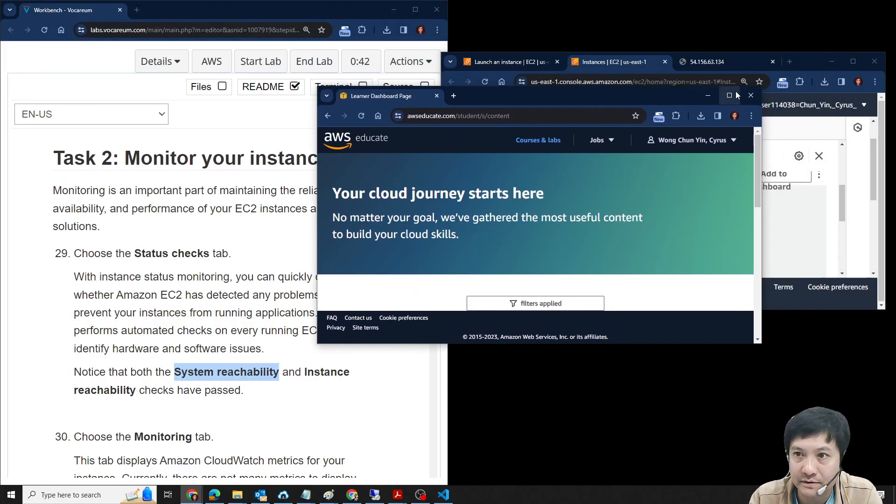
pyautogui.click(752, 96)
pyautogui.click(852, 61)
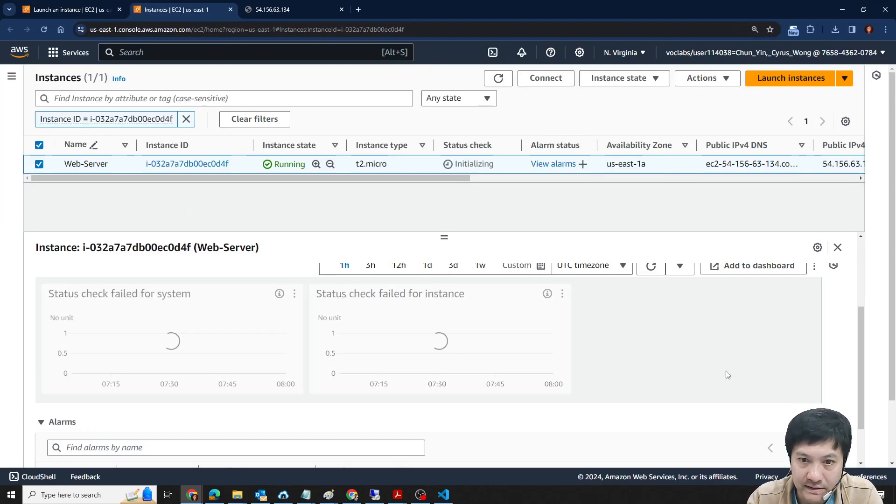
# - Look over Web-Server's status checks and view its CloudWatch monitoring graphs, including CPU utilization and network traffic
pyautogui.scroll(2, 607, 364)
pyautogui.scroll(-2, 613, 385)
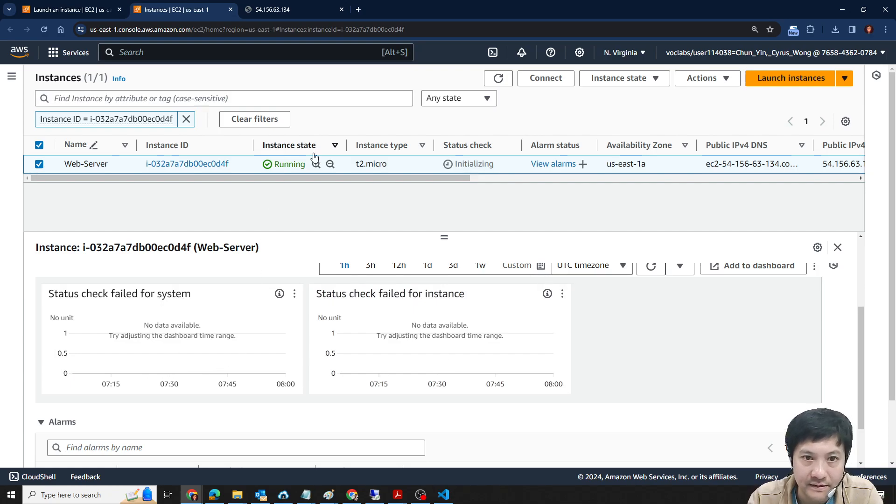
pyautogui.scroll(3, 463, 313)
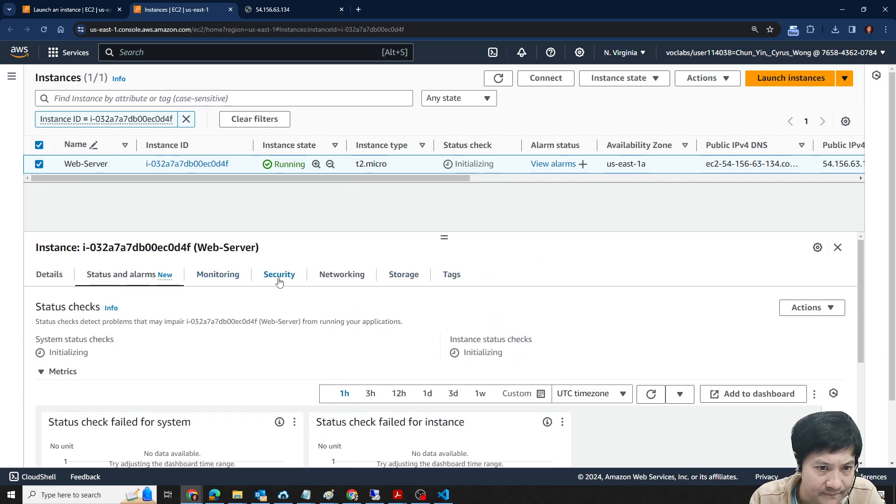
pyautogui.click(230, 279)
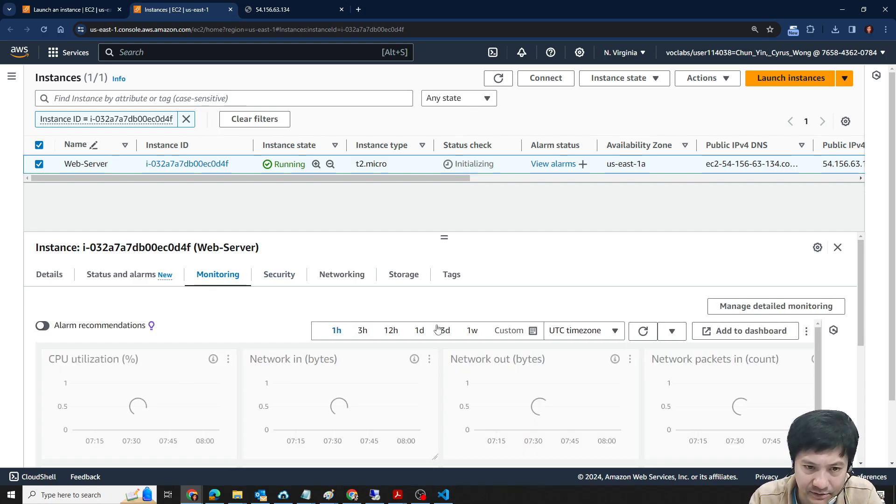
pyautogui.scroll(-1, 207, 382)
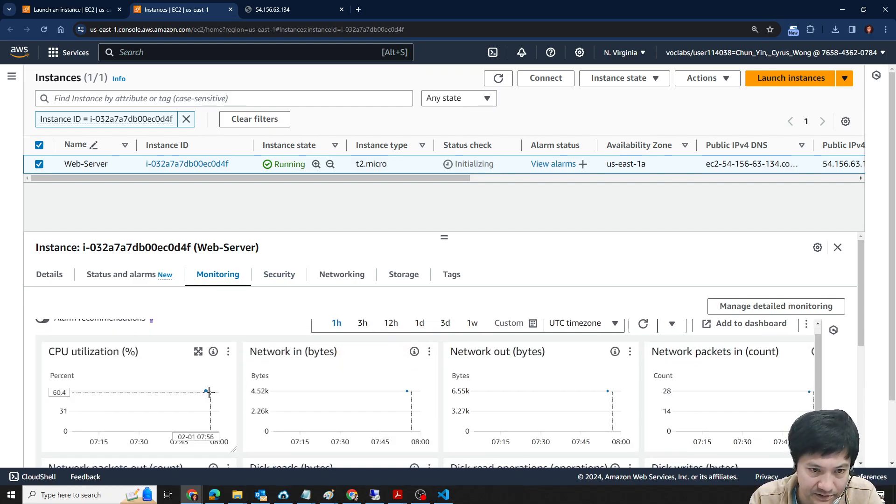
pyautogui.scroll(-5, 615, 396)
pyautogui.scroll(6, 765, 396)
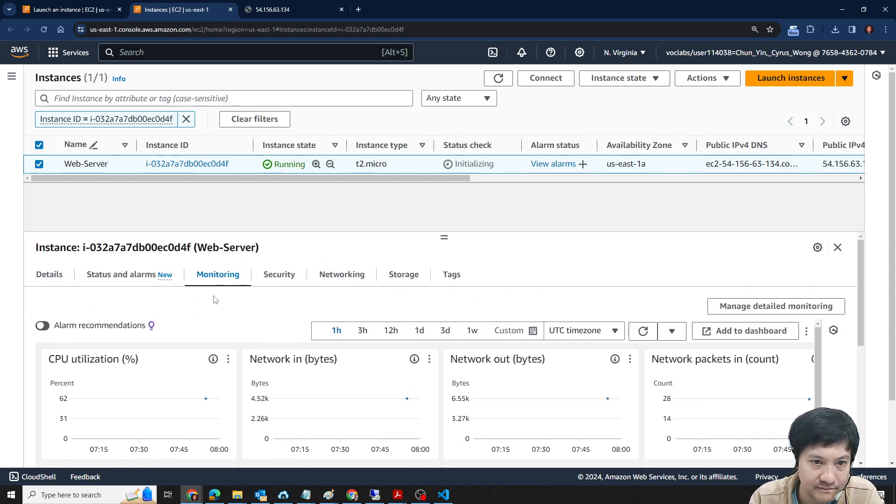
# - Return to Web-Server's status and alarms details and review the status check metrics and alarms
pyautogui.click(135, 274)
pyautogui.scroll(-3, 611, 346)
pyautogui.scroll(2, 190, 397)
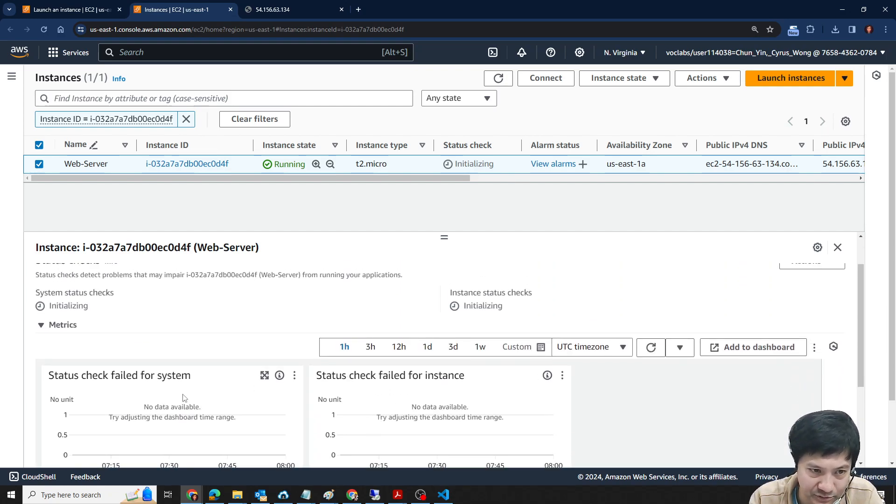
pyautogui.scroll(-1, 520, 357)
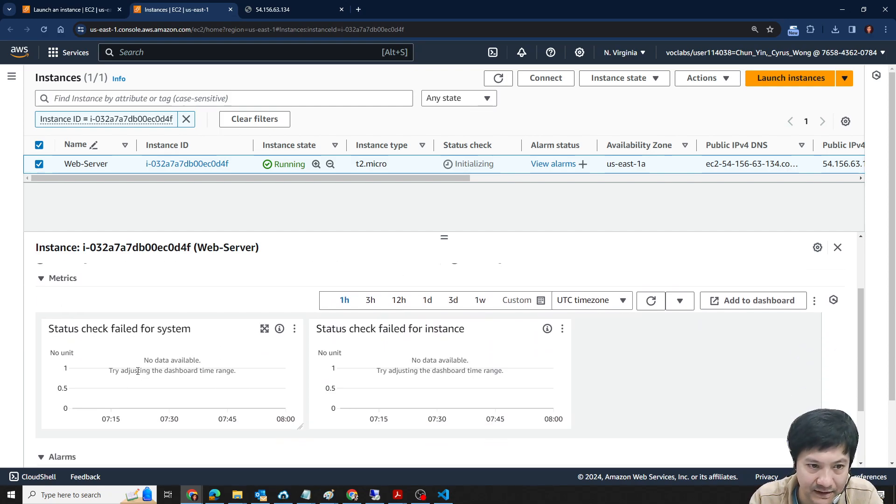
pyautogui.scroll(-2, 519, 357)
pyautogui.scroll(4, 606, 355)
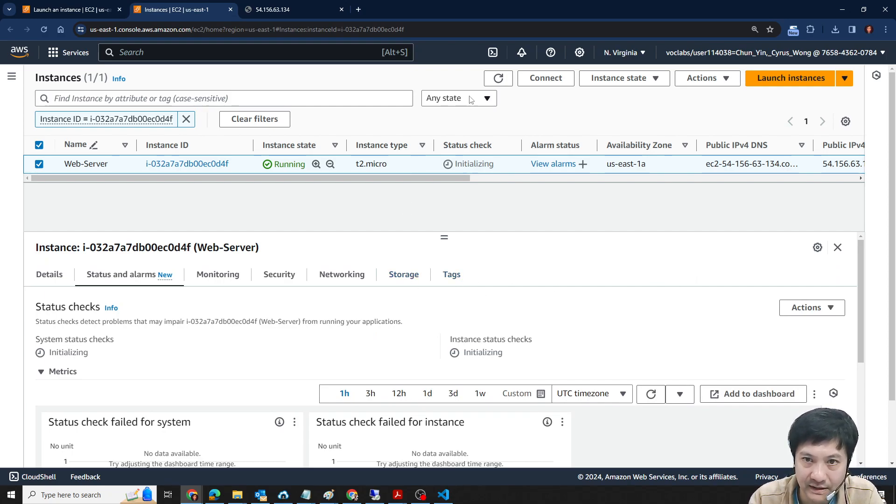
# - Refresh the instance list and examine Web-Server's system and instance reachability checks
pyautogui.click(498, 78)
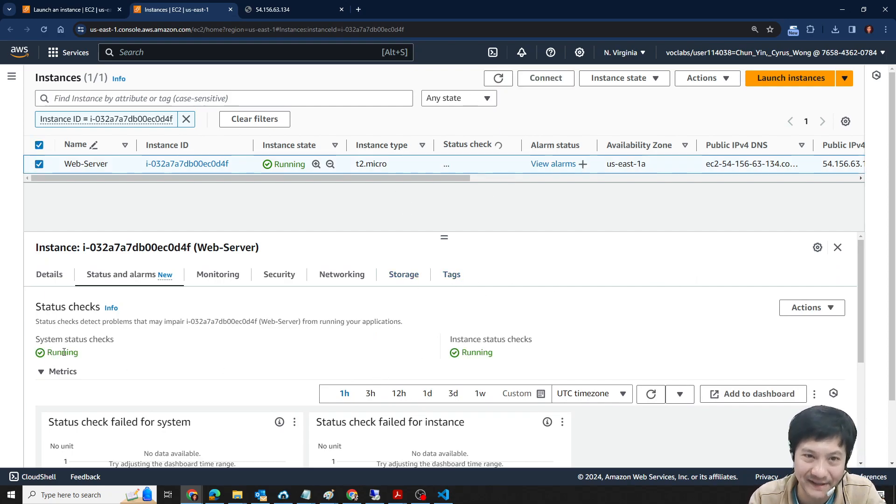
pyautogui.moveTo(49, 354); pyautogui.dragTo(191, 359)
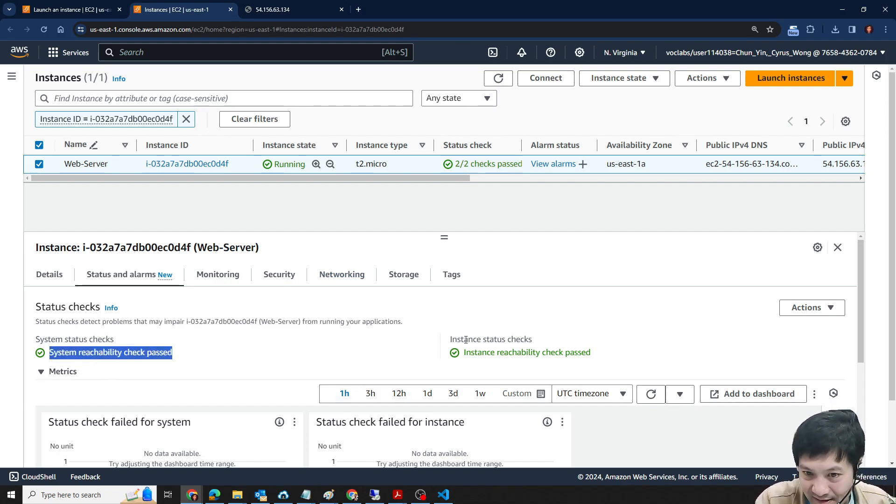
pyautogui.moveTo(447, 340); pyautogui.dragTo(565, 345)
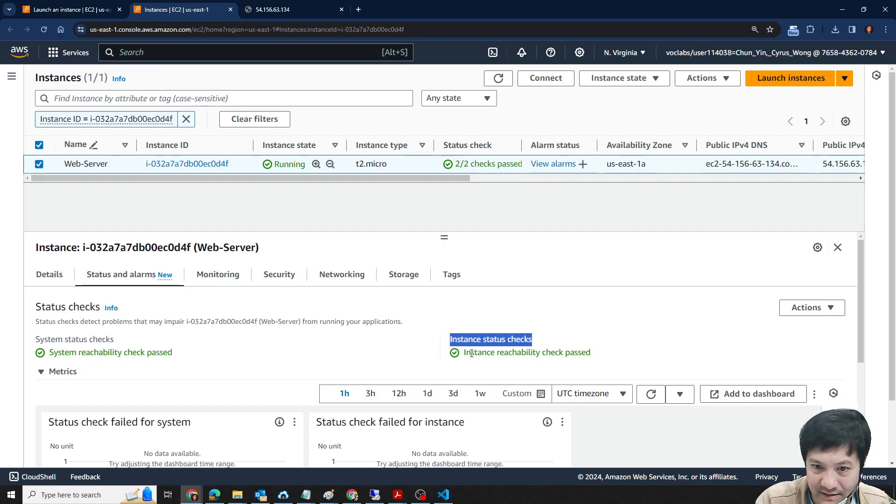
pyautogui.moveTo(472, 353); pyautogui.dragTo(541, 354)
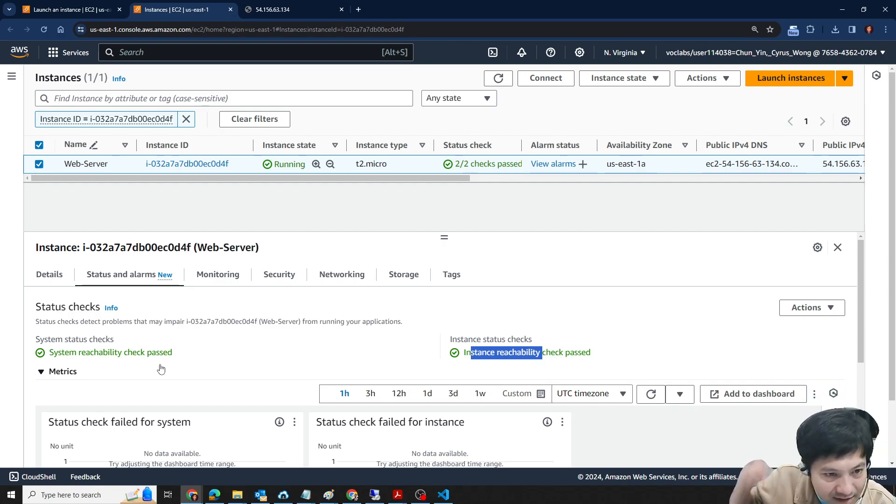
pyautogui.doubleClick(100, 352)
pyautogui.doubleClick(519, 352)
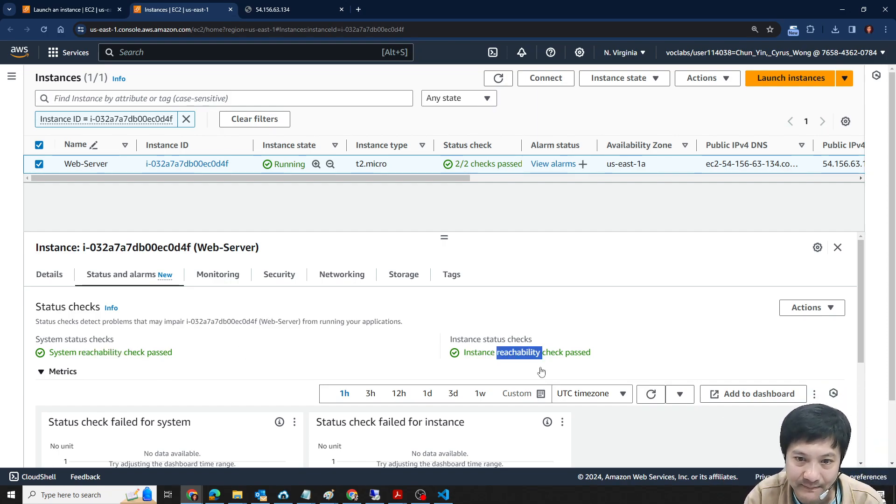
pyautogui.doubleClick(479, 352)
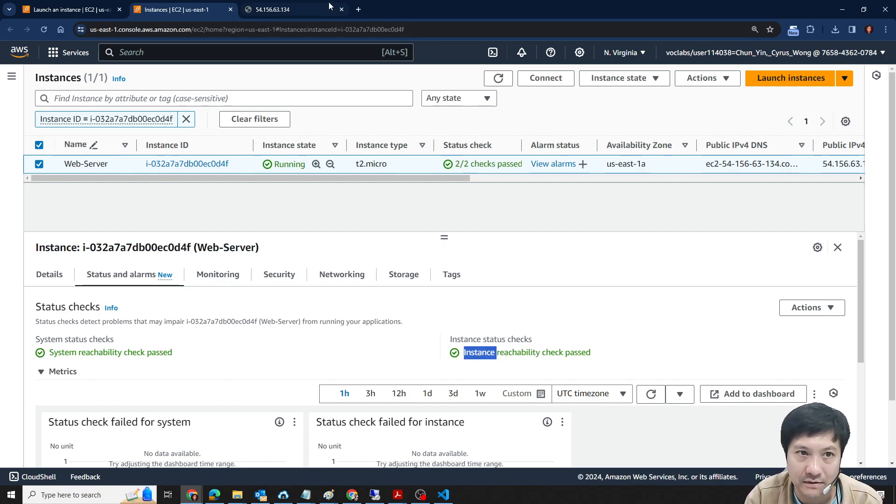
# - Reload the web page at 54.156.63.134 and bring the EC2 Instances page back beside the lab instructions
pyautogui.click(271, 7)
pyautogui.click(44, 29)
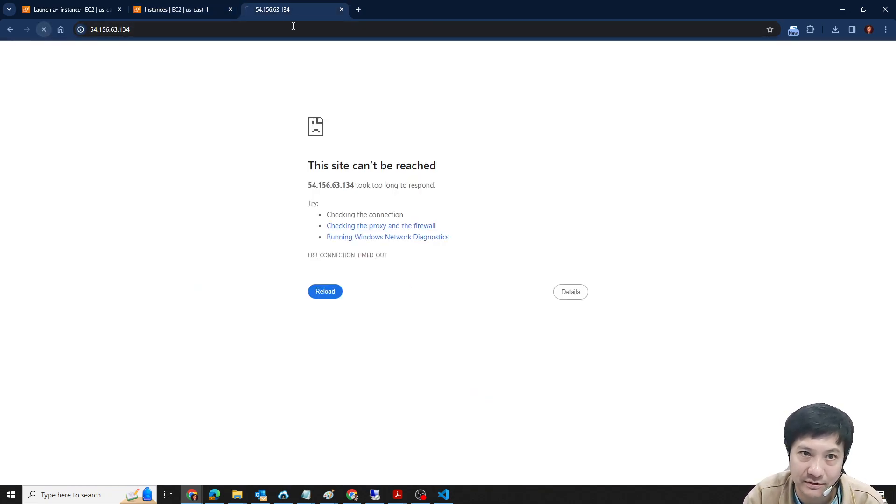
pyautogui.moveTo(458, 17); pyautogui.dragTo(664, 47)
pyautogui.moveTo(226, 17); pyautogui.dragTo(1, 187)
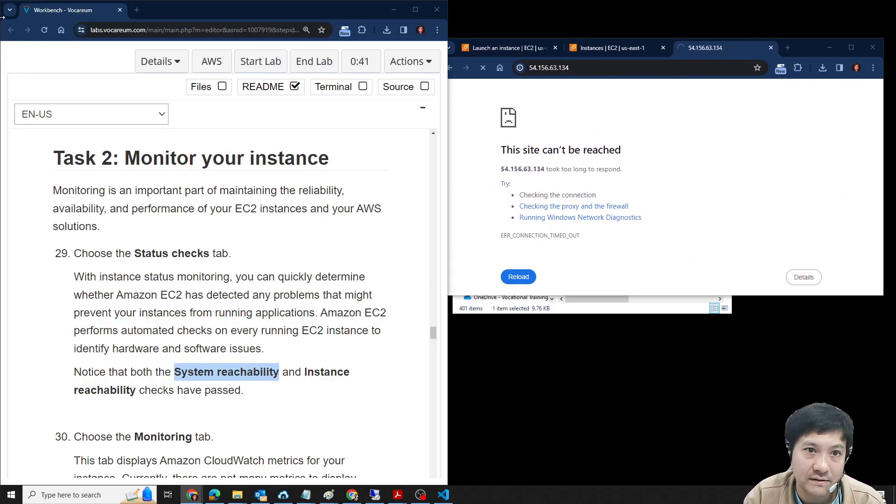
pyautogui.click(568, 52)
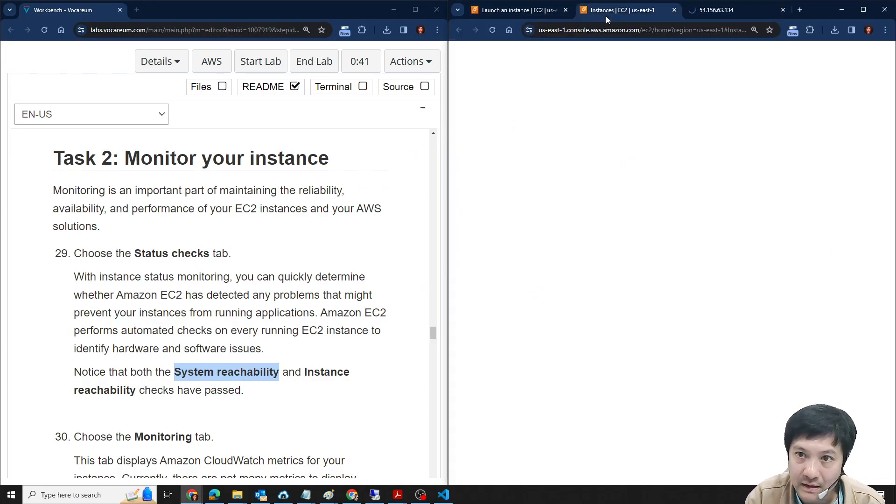
pyautogui.click(605, 12)
pyautogui.click(505, 11)
pyautogui.click(620, 9)
# - Confirm lab step 29's reachability requirement and, following step 30, open Web-Server's monitoring graphs
pyautogui.scroll(-2, 250, 303)
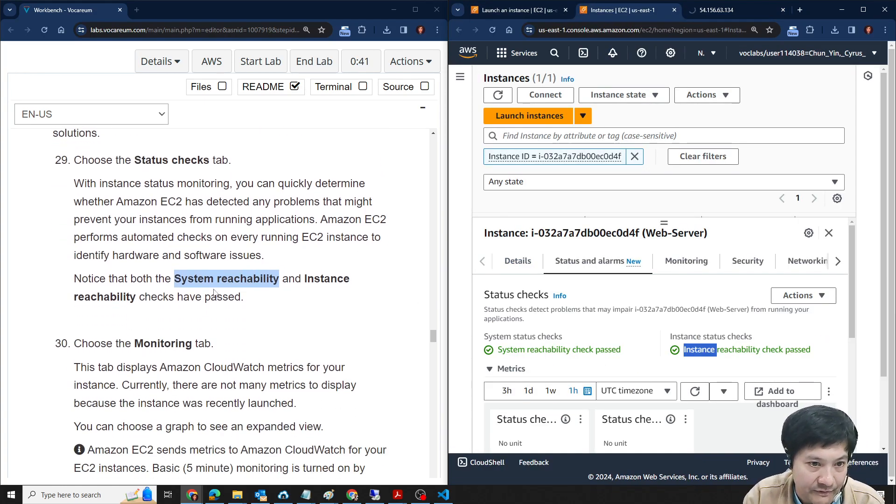
pyautogui.moveTo(140, 297); pyautogui.dragTo(240, 297)
pyautogui.scroll(-2, 233, 292)
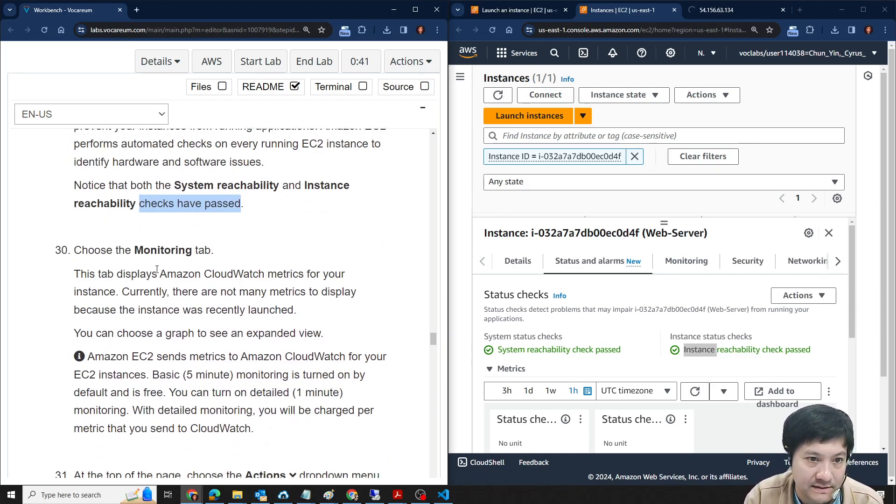
pyautogui.scroll(2, 157, 269)
pyautogui.scroll(-1, 149, 253)
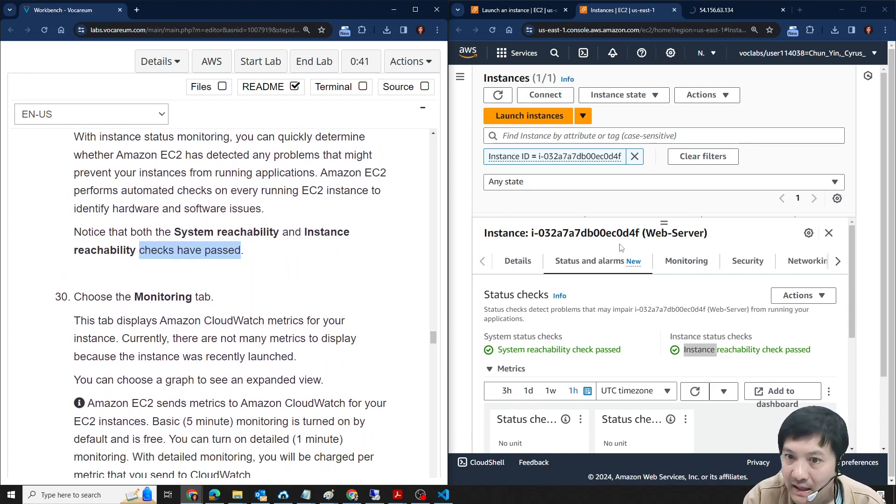
pyautogui.click(698, 270)
pyautogui.scroll(-2, 158, 299)
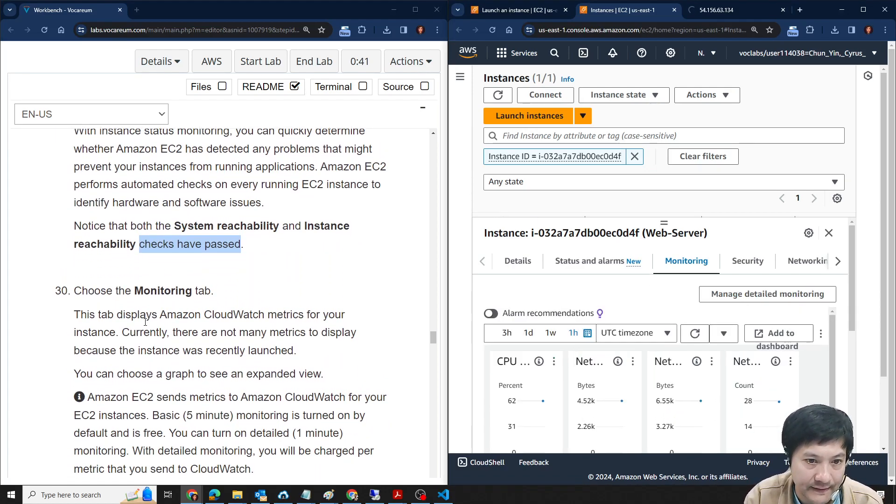
# - Read step 30's notes on basic 5-minute and detailed 1-minute monitoring, and maximize the console to view the monitoring graphs
pyautogui.scroll(-1, 157, 304)
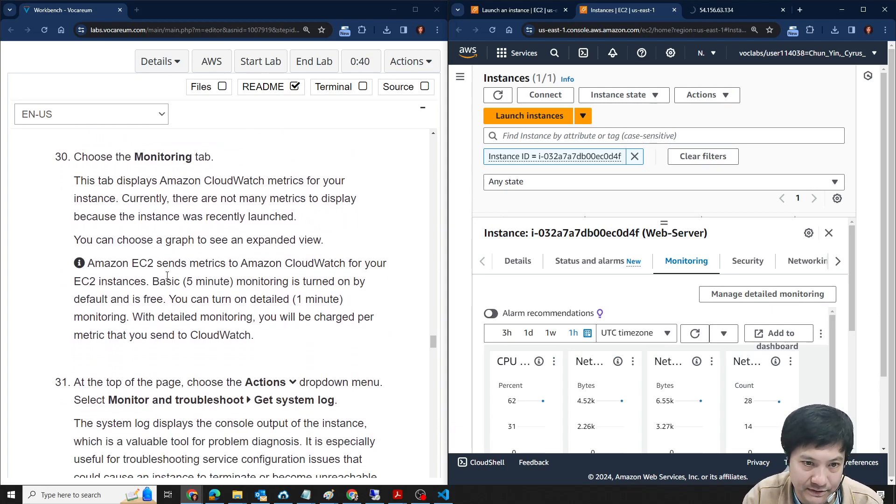
pyautogui.moveTo(153, 281); pyautogui.dragTo(239, 279)
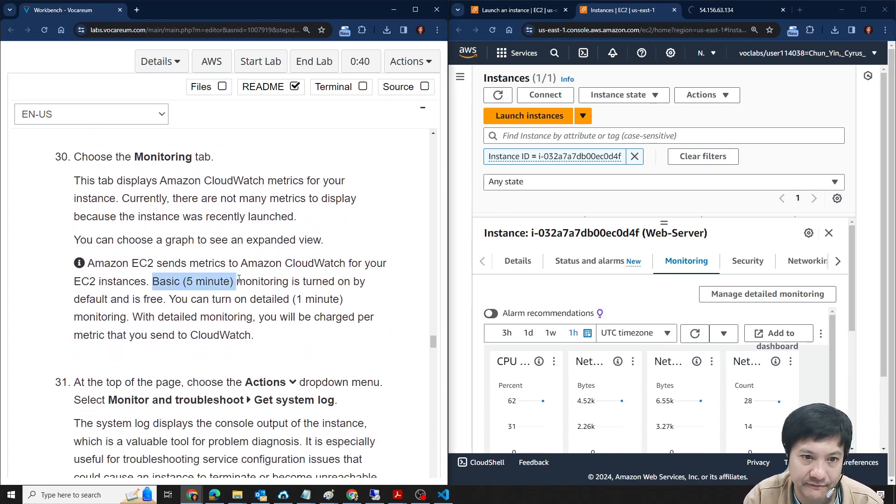
pyautogui.scroll(1, 285, 339)
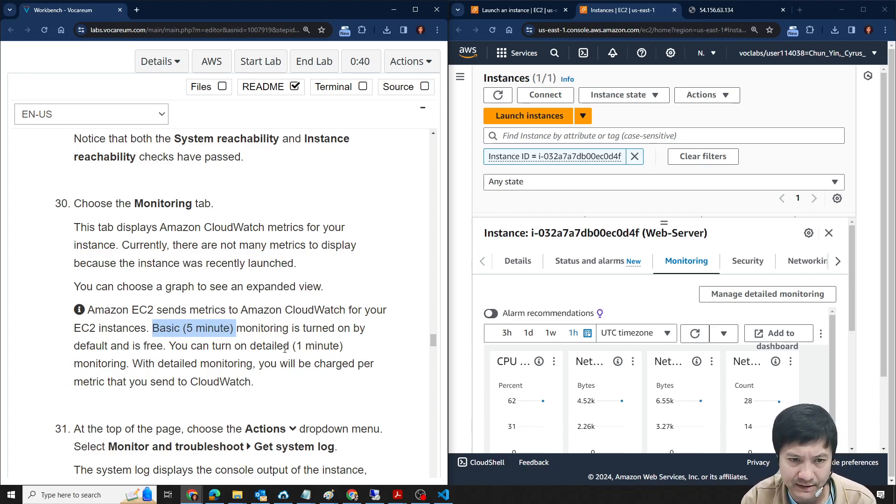
pyautogui.doubleClick(272, 346)
pyautogui.moveTo(298, 346); pyautogui.dragTo(339, 346)
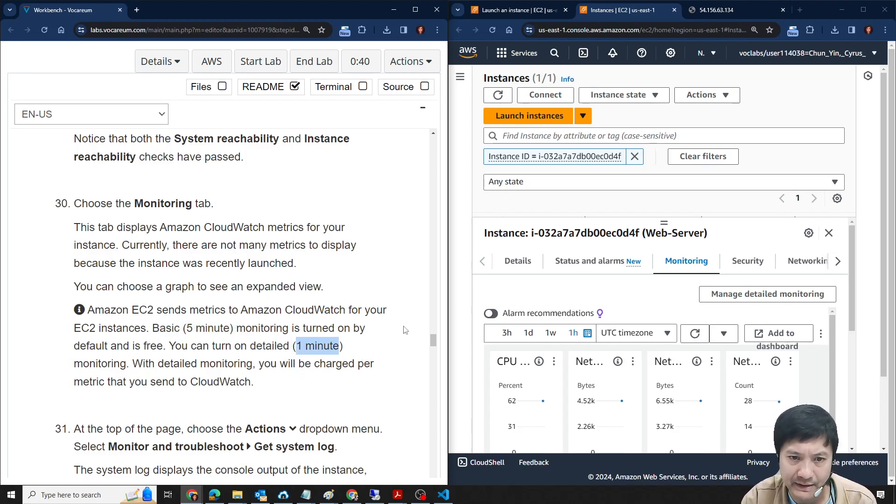
pyautogui.click(862, 10)
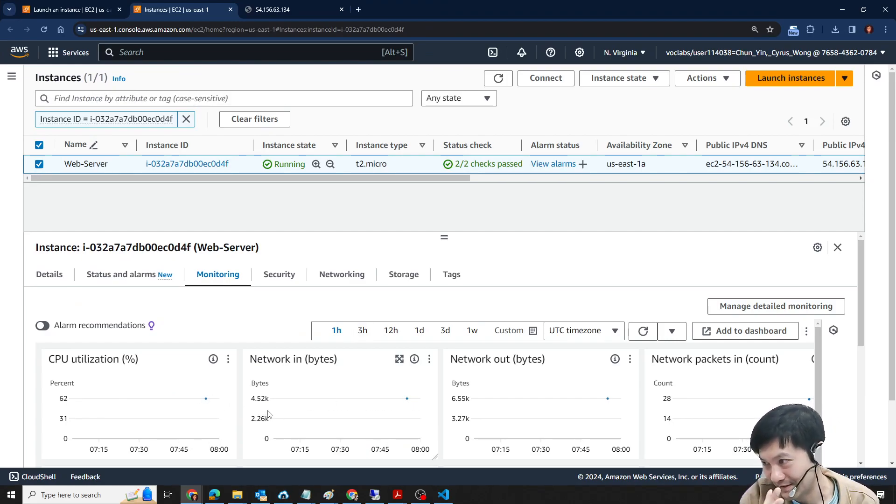
# - Place the console beside the lab instructions and read step 31 on getting the instance's system log
pyautogui.moveTo(496, 7); pyautogui.dragTo(645, 26)
pyautogui.moveTo(218, 12); pyautogui.dragTo(0, 13)
pyautogui.click(559, 78)
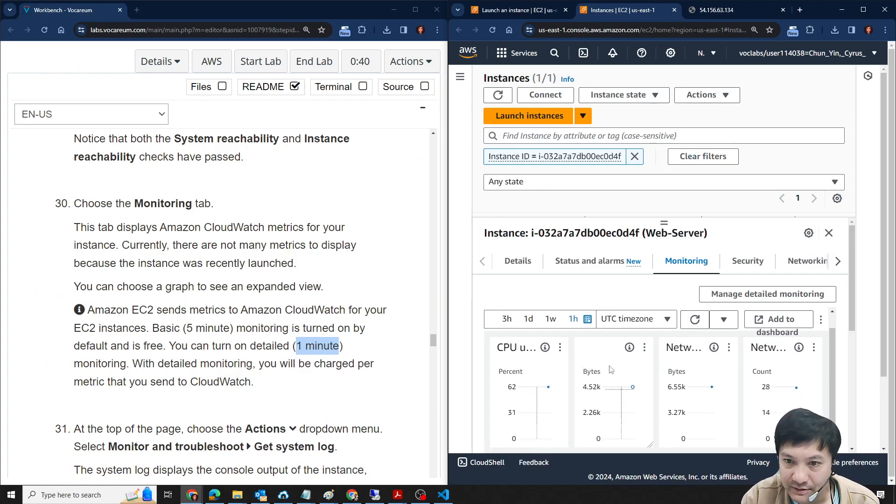
pyautogui.scroll(-1, 177, 339)
pyautogui.scroll(-3, 177, 339)
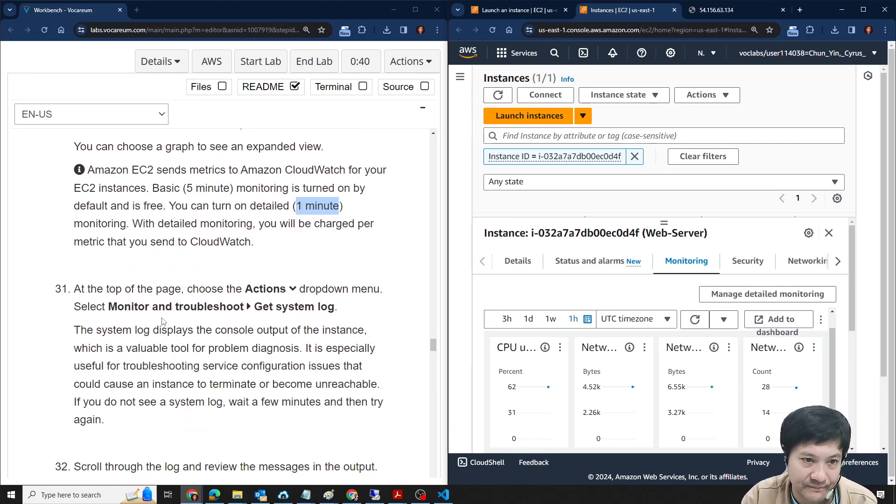
pyautogui.scroll(-1, 120, 306)
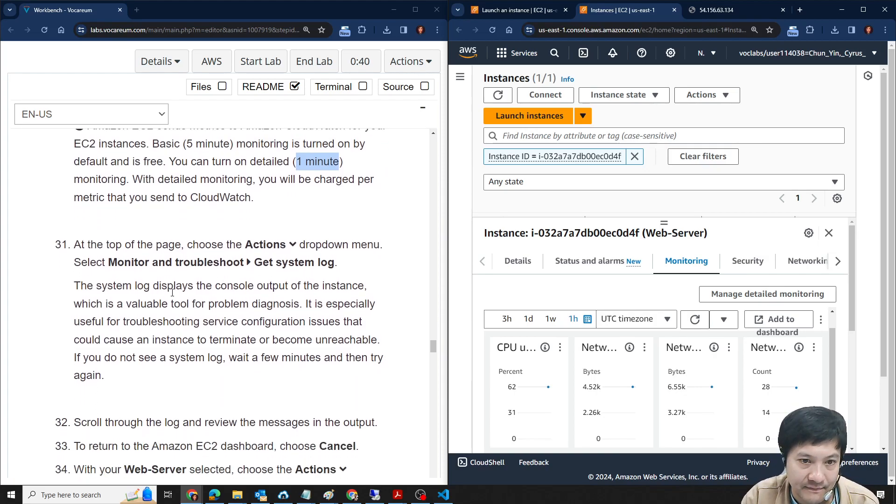
pyautogui.scroll(-2, 284, 261)
pyautogui.scroll(1, 270, 295)
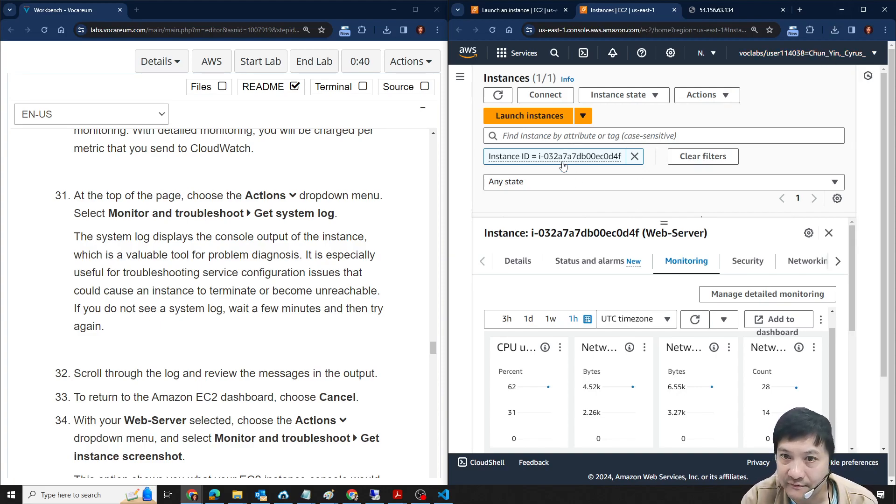
pyautogui.scroll(-2, 655, 216)
pyautogui.scroll(2, 678, 229)
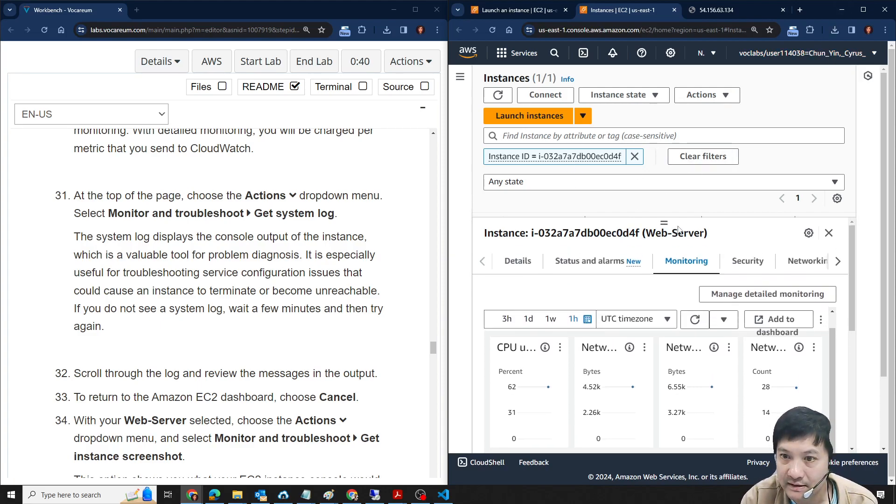
# - Enlarge the instance list area, reselect Web-Server and get its system log under Monitor and troubleshoot
pyautogui.moveTo(664, 222); pyautogui.dragTo(668, 330)
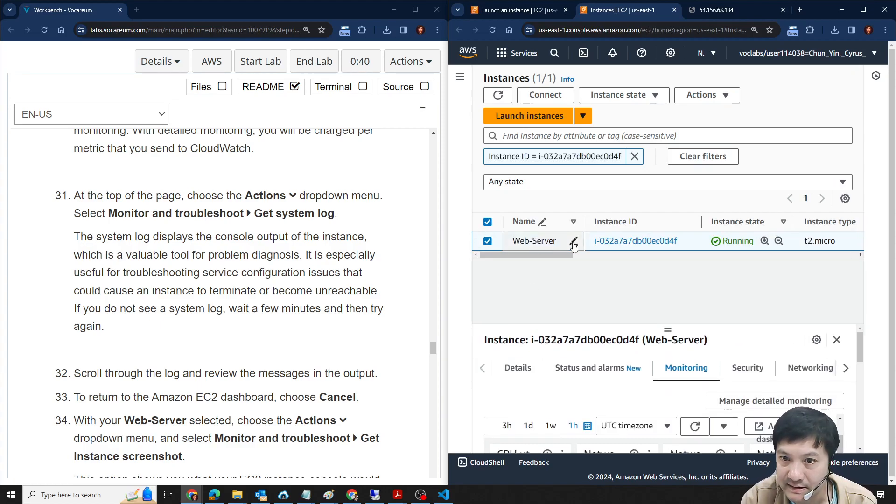
pyautogui.click(718, 97)
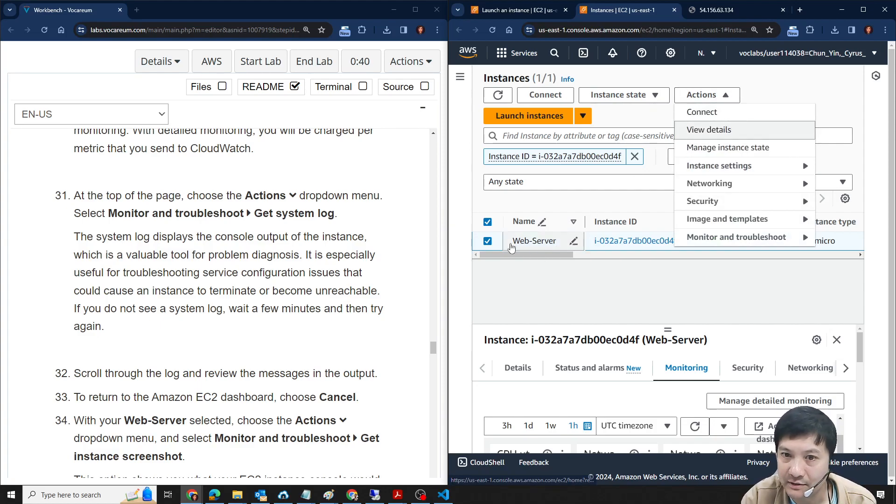
pyautogui.click(487, 241)
pyautogui.click(487, 241)
pyautogui.click(721, 92)
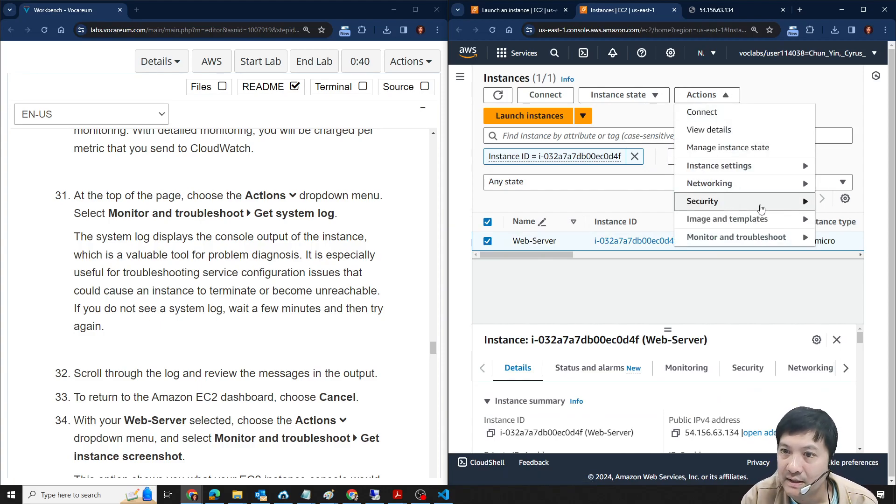
pyautogui.click(755, 238)
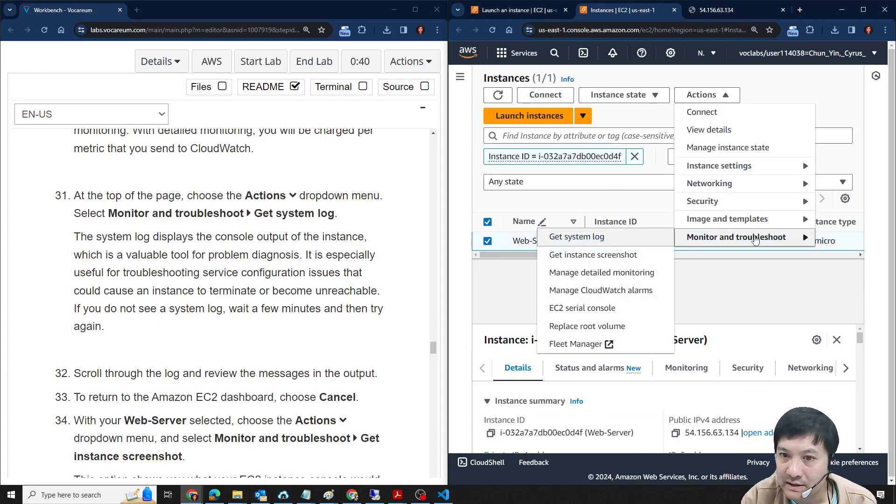
pyautogui.click(601, 239)
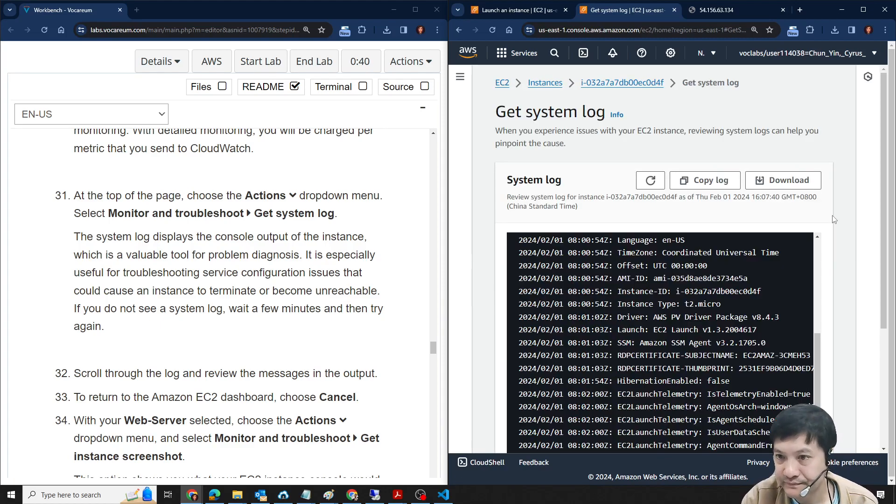
# - Maximize the console and review Web-Server's system log messages from beginning to end
pyautogui.click(863, 9)
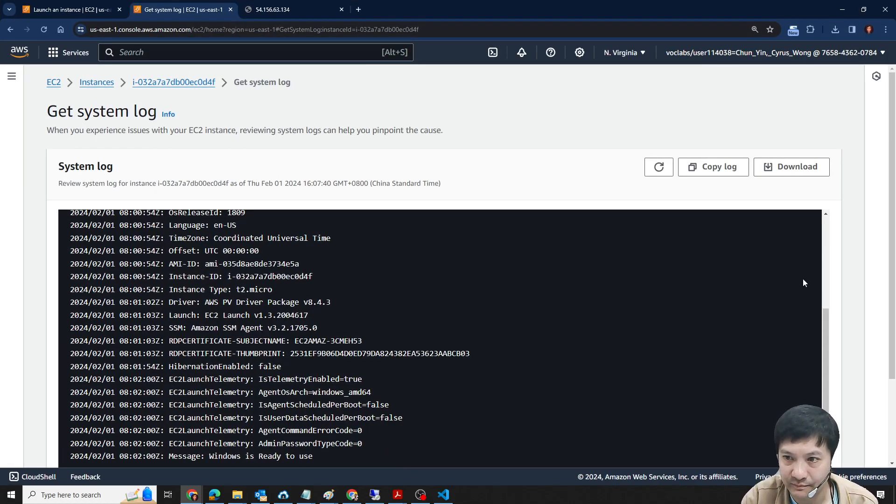
pyautogui.scroll(-2, 811, 346)
pyautogui.scroll(5, 622, 320)
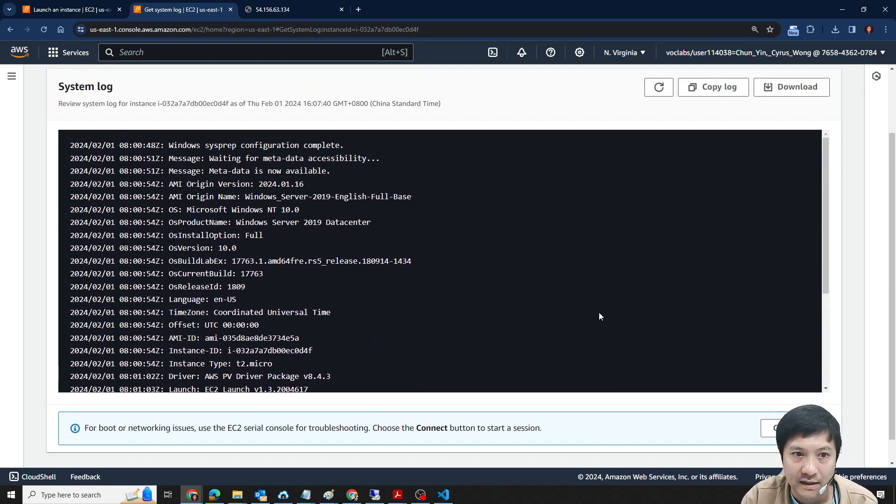
pyautogui.scroll(-5, 548, 328)
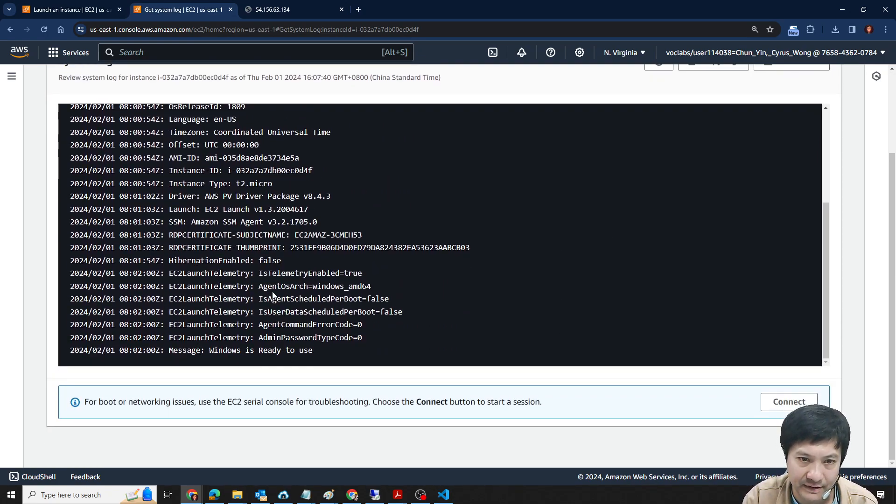
pyautogui.scroll(5, 291, 296)
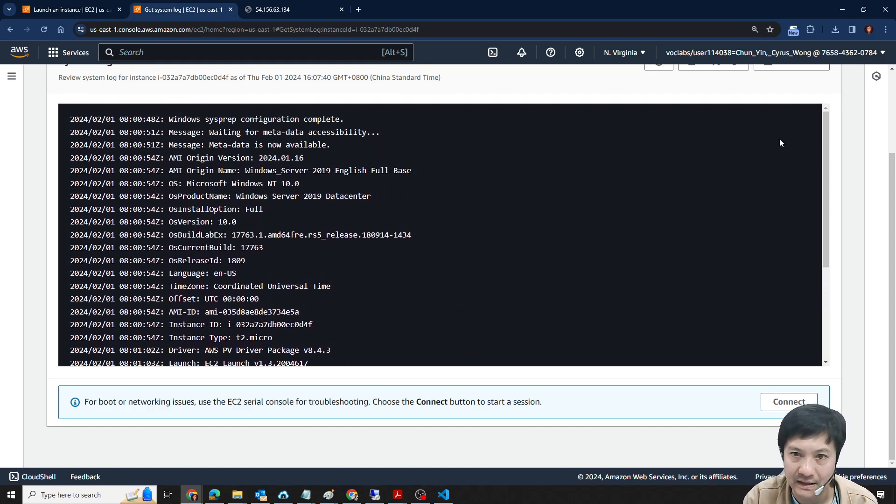
pyautogui.scroll(2, 821, 222)
pyautogui.scroll(-3, 807, 230)
# - Refresh the system log and highlight its closing line, "Message: Windows is Ready to use"
pyautogui.click(659, 166)
pyautogui.scroll(-2, 695, 299)
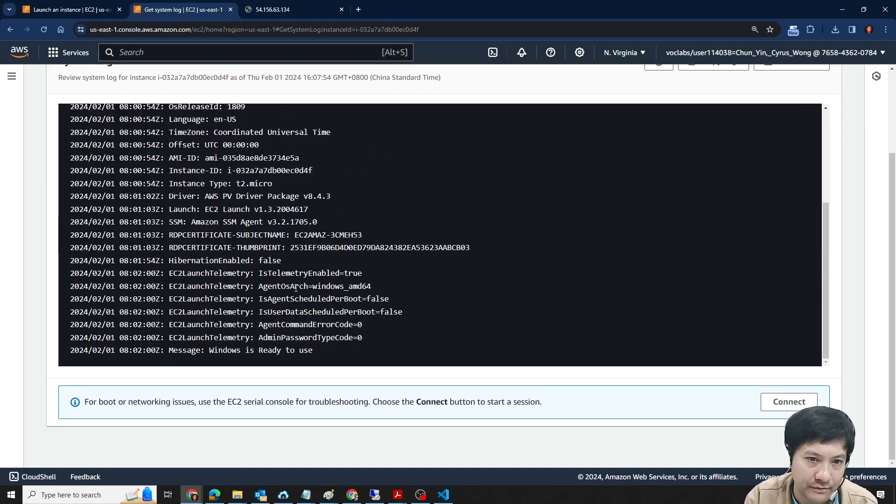
pyautogui.moveTo(340, 351); pyautogui.dragTo(259, 325)
pyautogui.click(170, 347)
pyautogui.moveTo(169, 348); pyautogui.dragTo(313, 350)
pyautogui.scroll(3, 497, 324)
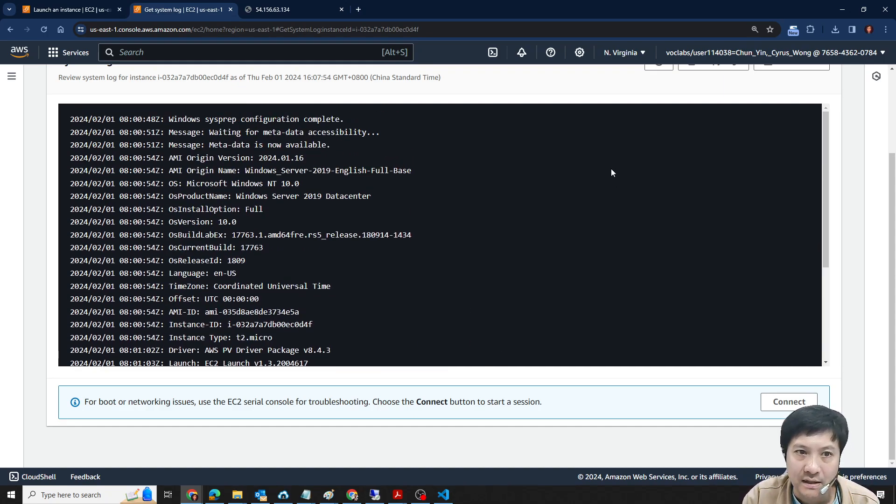
pyautogui.scroll(3, 619, 169)
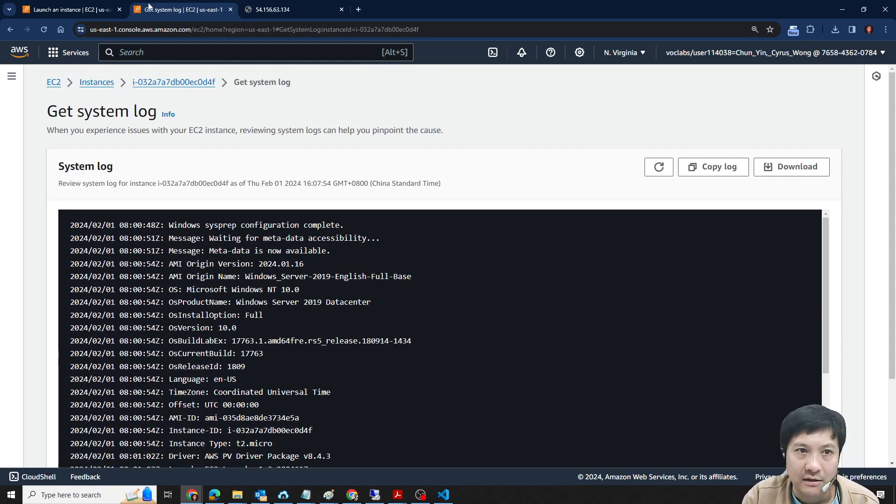
# - Read lab steps 32 to 34 on the instance screenshot and open Web-Server's details page
pyautogui.doubleClick(578, 5)
pyautogui.scroll(-2, 262, 269)
pyautogui.scroll(2, 296, 217)
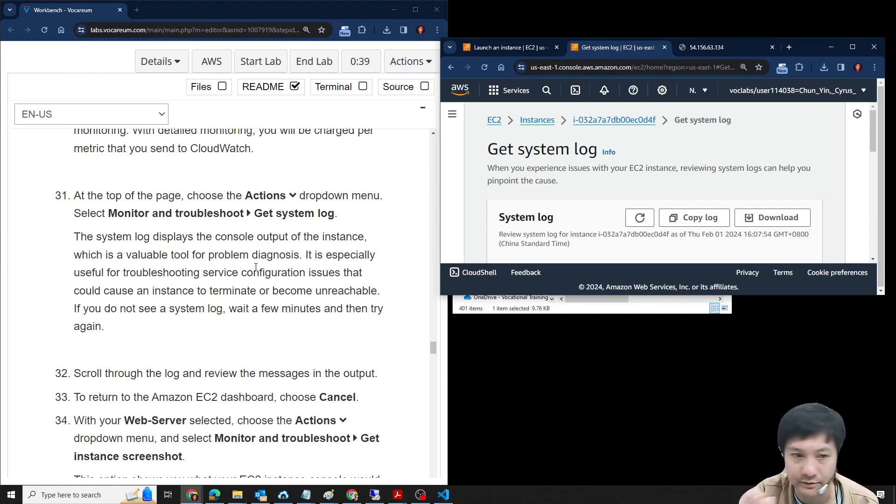
pyautogui.scroll(-2, 312, 353)
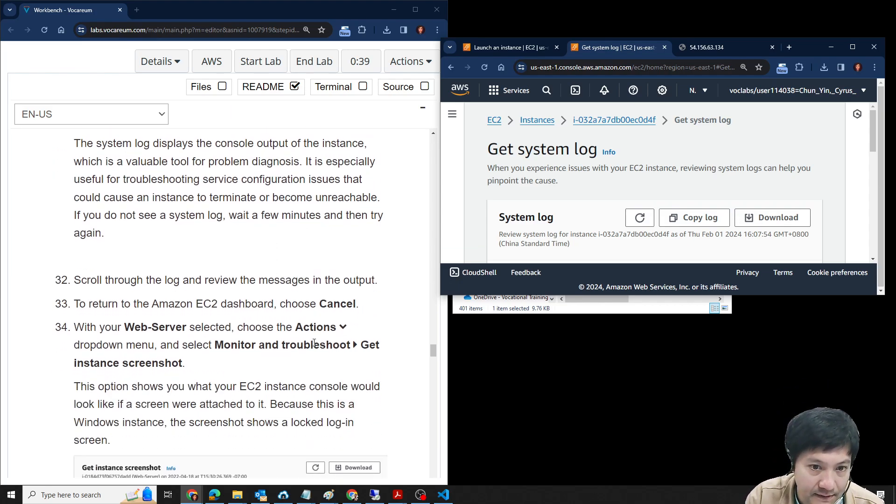
pyautogui.scroll(-1, 304, 340)
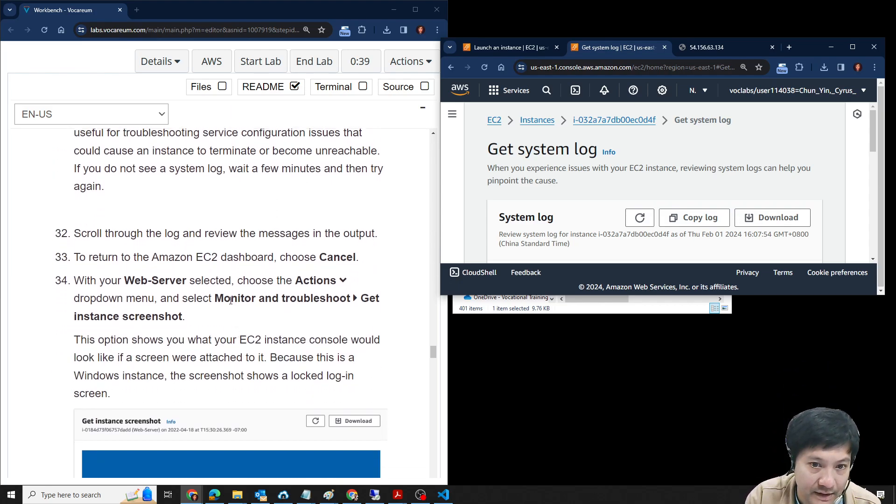
pyautogui.moveTo(74, 327); pyautogui.dragTo(214, 323)
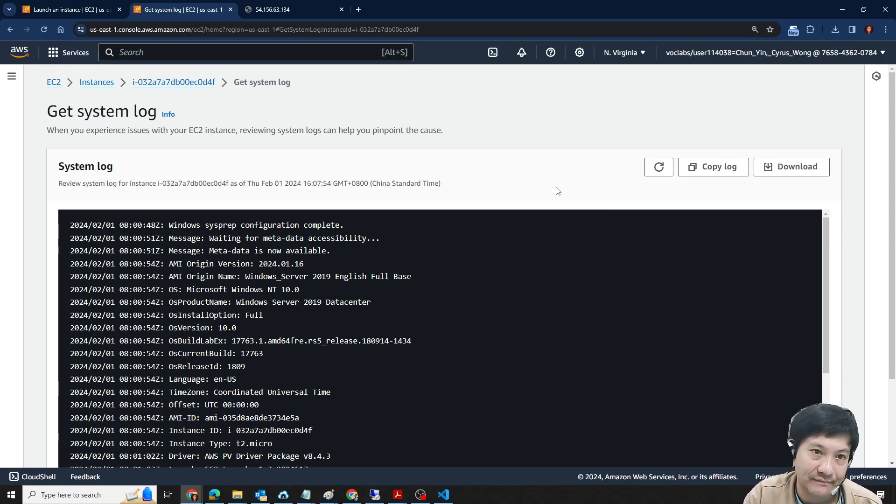
pyautogui.click(198, 84)
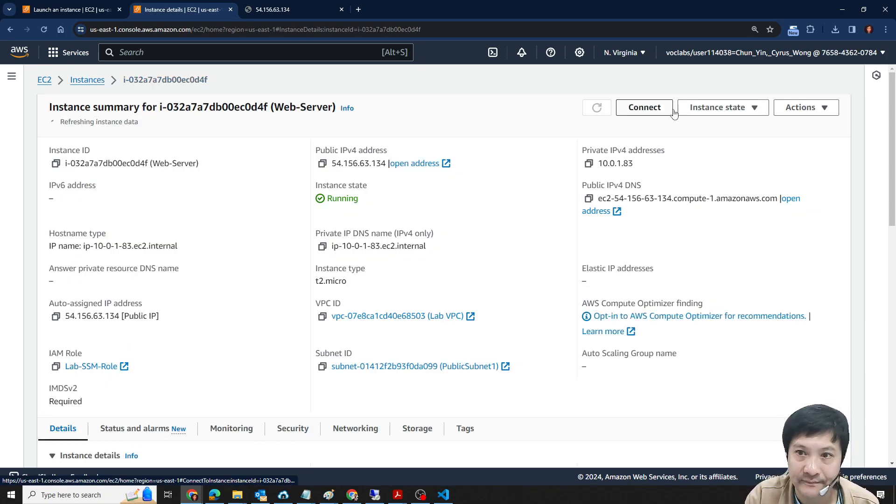
# - Check Web-Server's Monitor and troubleshoot actions from the Instances list, and return to its details page
pyautogui.click(94, 81)
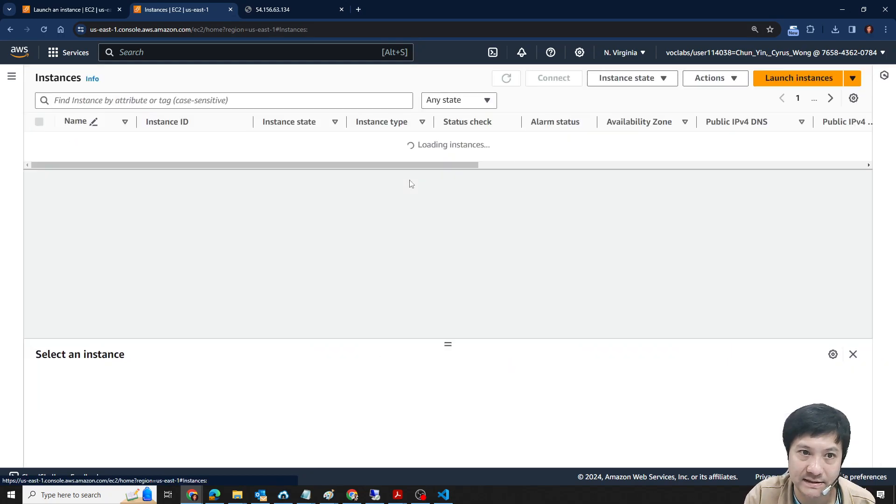
pyautogui.click(39, 141)
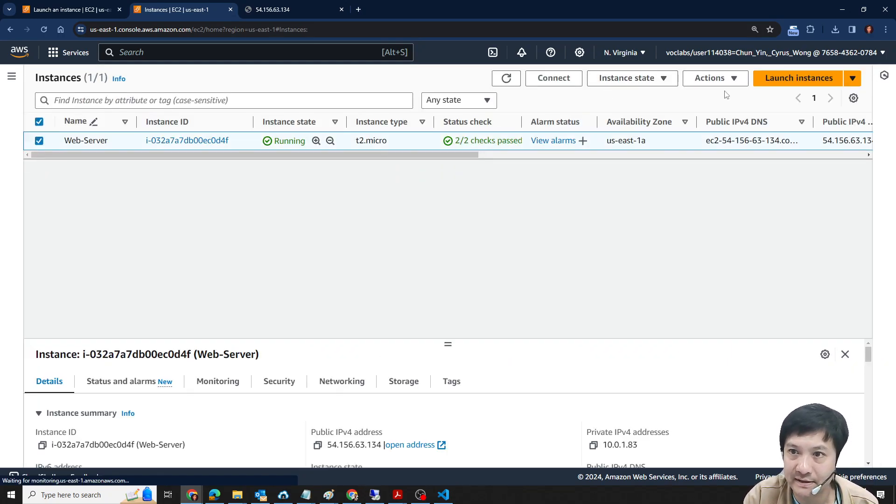
pyautogui.click(712, 78)
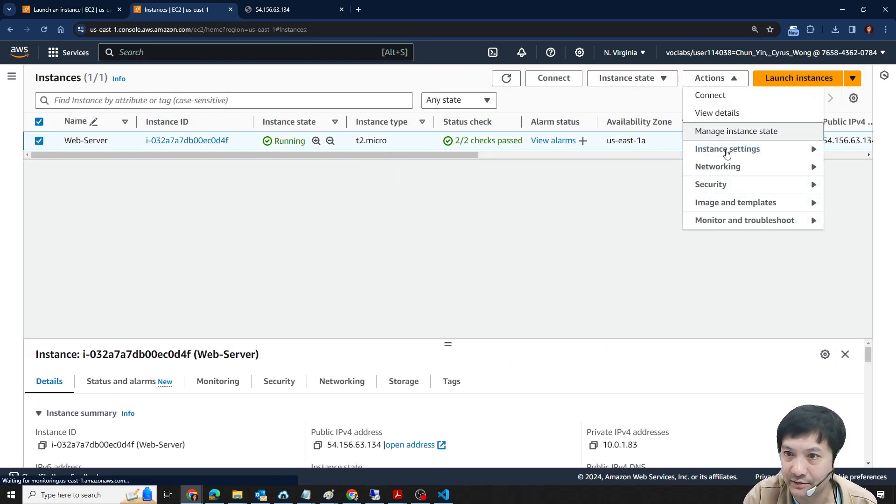
pyautogui.click(754, 226)
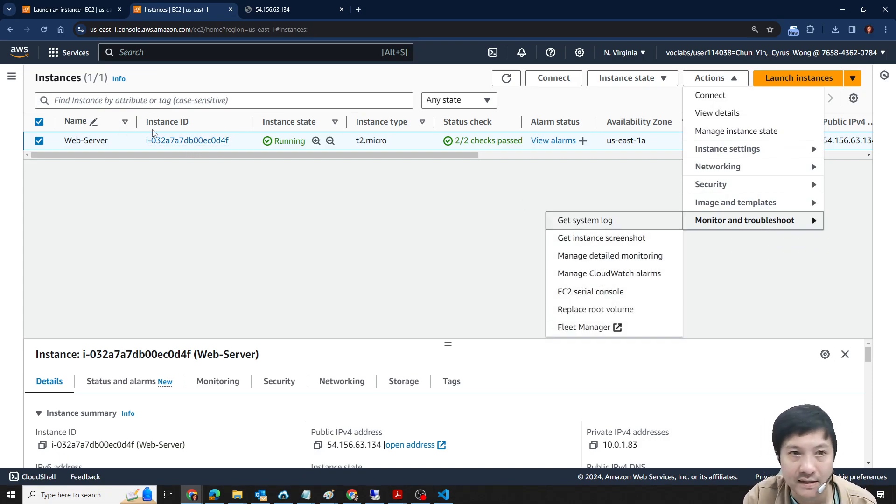
pyautogui.click(176, 141)
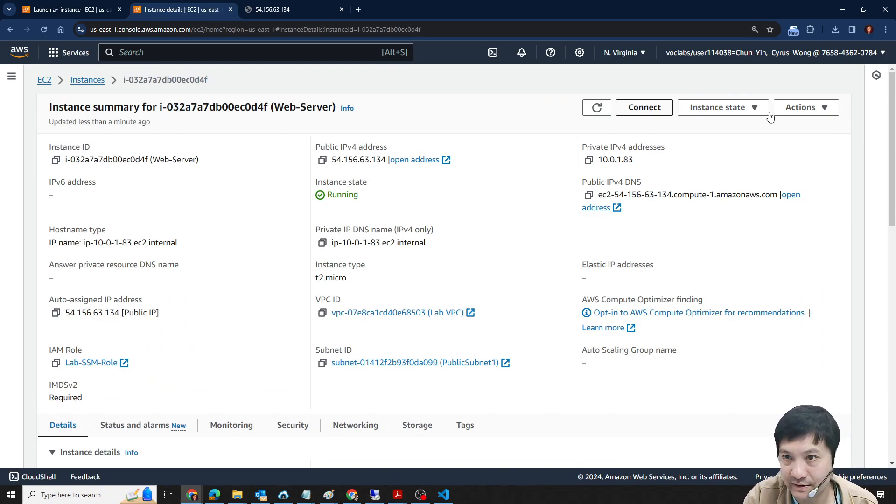
# - Get the instance screenshot of Web-Server from its details page and view the whole captured image
pyautogui.click(821, 108)
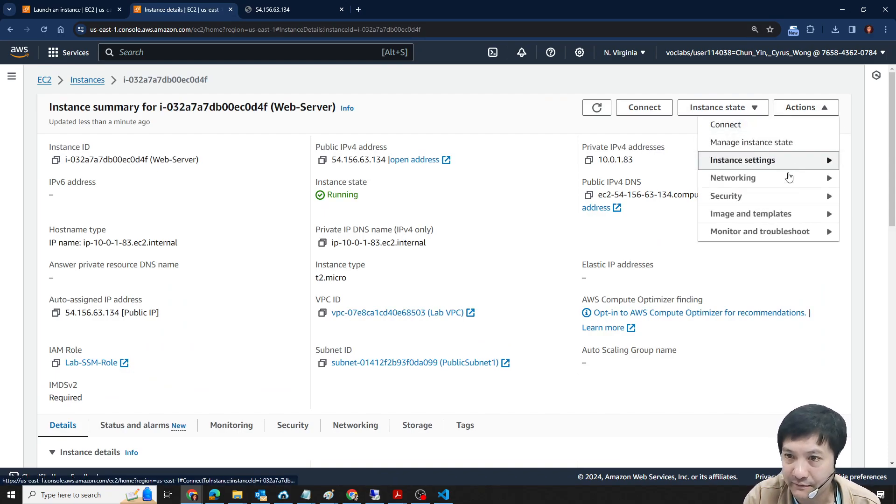
pyautogui.moveTo(785, 238)
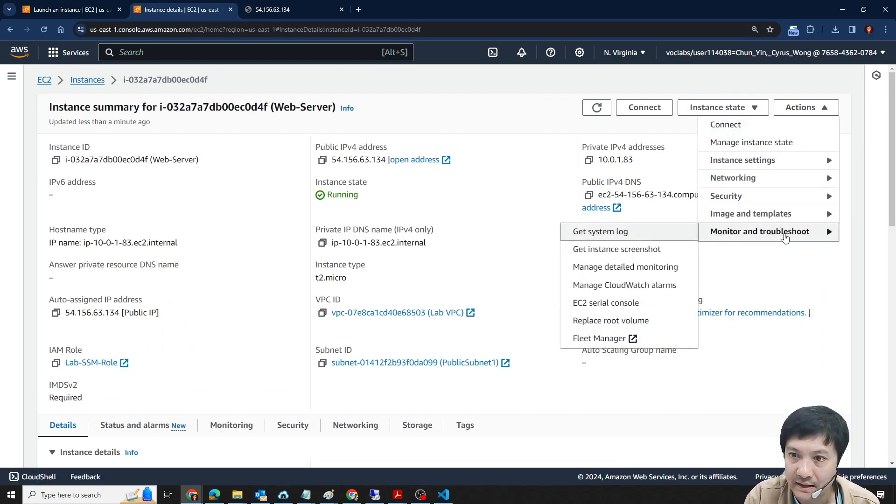
pyautogui.click(607, 249)
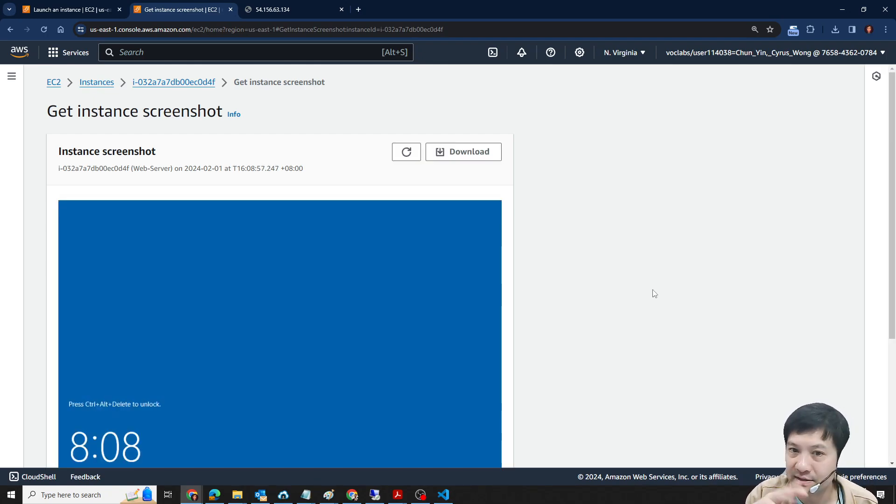
pyautogui.scroll(-5, 562, 302)
pyautogui.scroll(5, 370, 358)
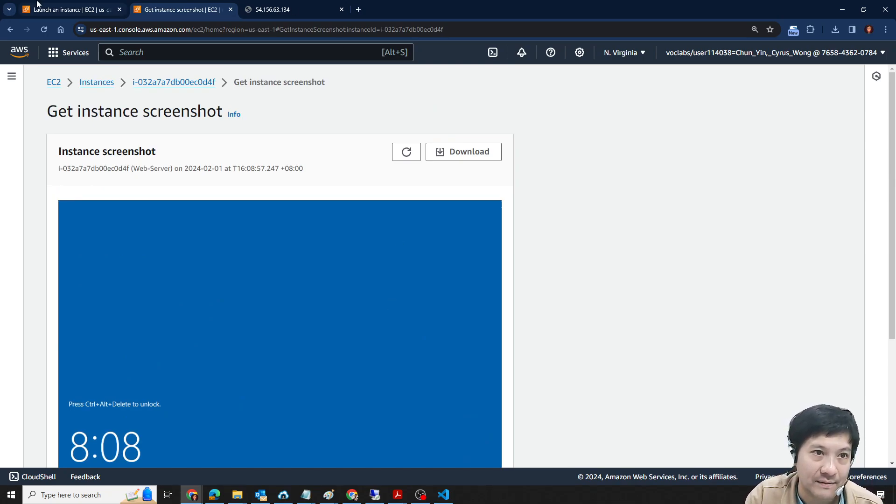
# - Read the lab's screenshot note, step 35 and Task 3 steps 36 to 38, with the console placed beside the instructions
pyautogui.click(52, 5)
pyautogui.moveTo(565, 2); pyautogui.dragTo(699, 31)
pyautogui.scroll(-4, 280, 290)
pyautogui.scroll(-2, 189, 297)
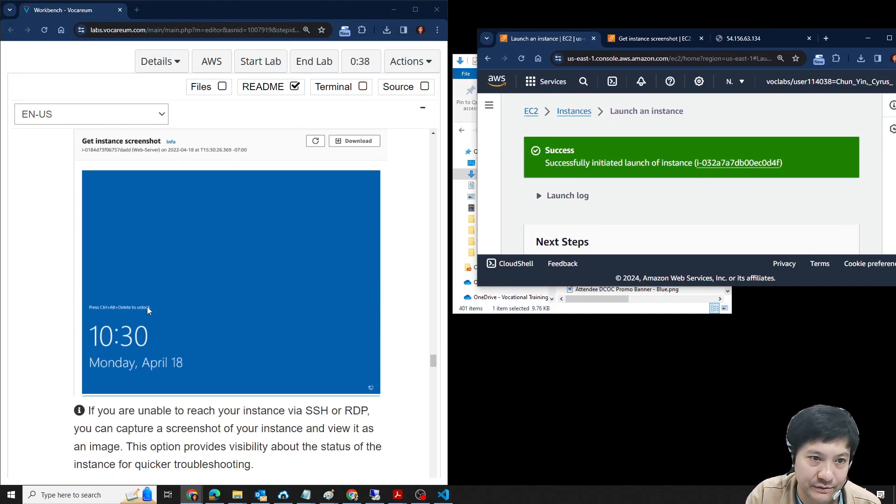
pyautogui.scroll(-3, 189, 297)
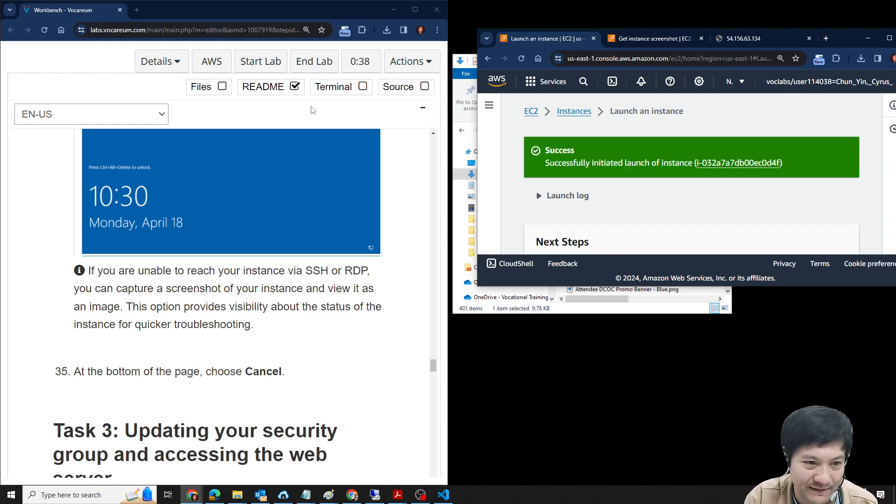
pyautogui.scroll(-5, 227, 282)
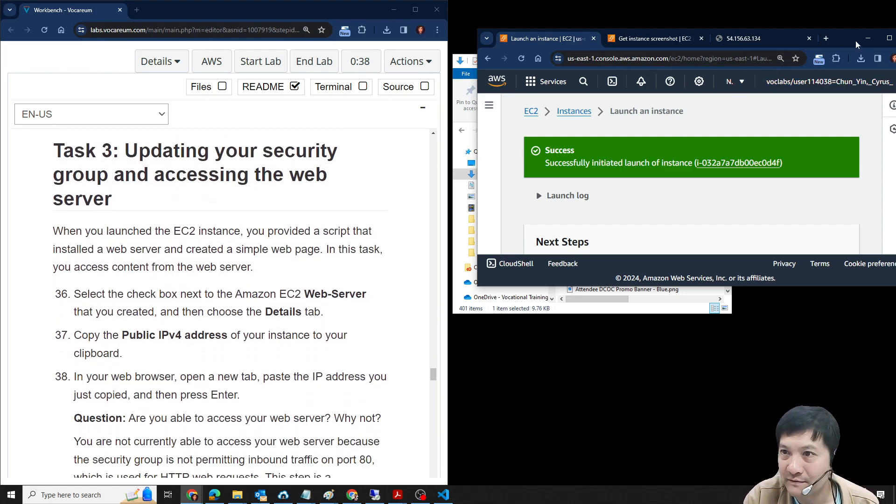
pyautogui.moveTo(339, 11); pyautogui.dragTo(0, 62)
pyautogui.click(545, 60)
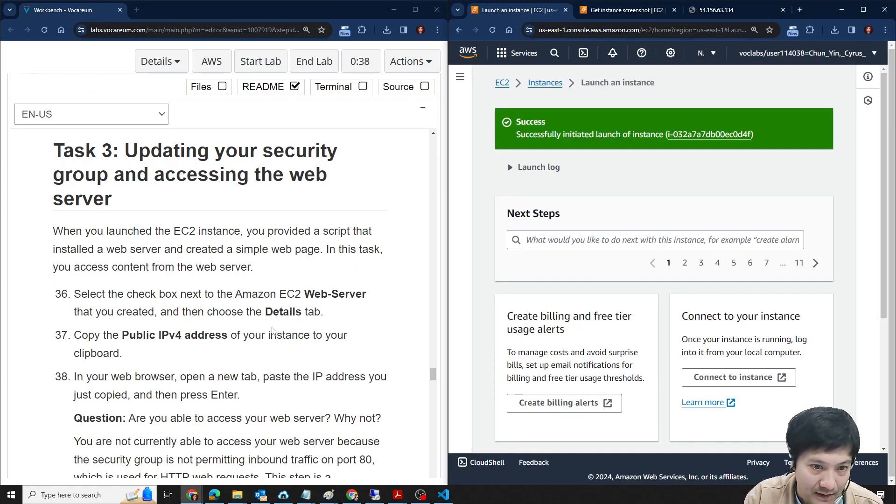
# - Return to Web-Server's details page, examine its security details and inbound rules, and read lab steps 36 to 43
pyautogui.scroll(-1, 336, 304)
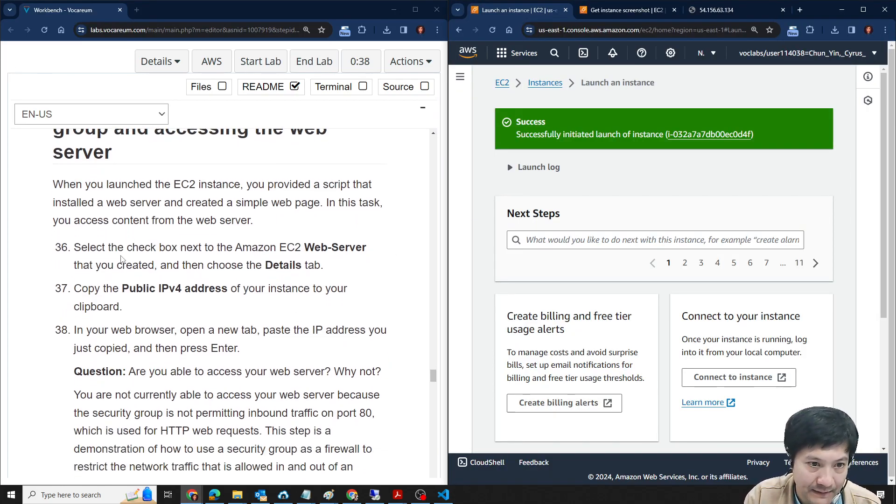
pyautogui.click(611, 13)
pyautogui.click(609, 84)
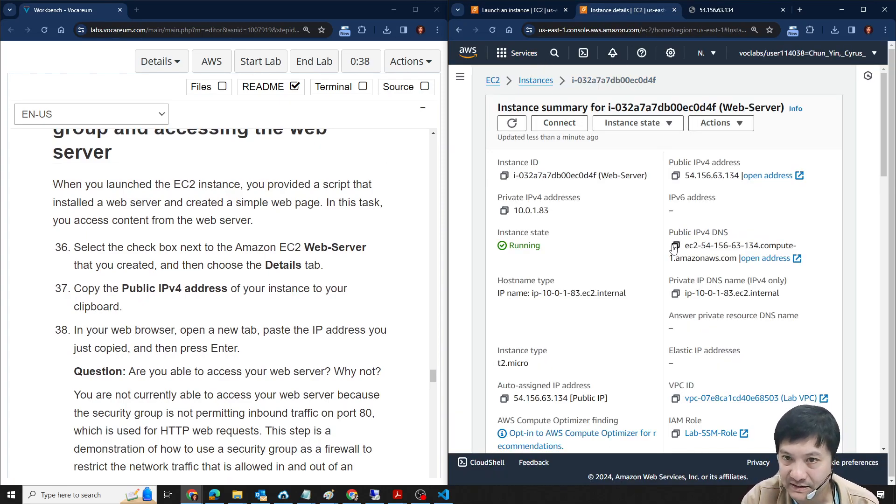
pyautogui.scroll(-15, 658, 376)
pyautogui.scroll(5, 658, 376)
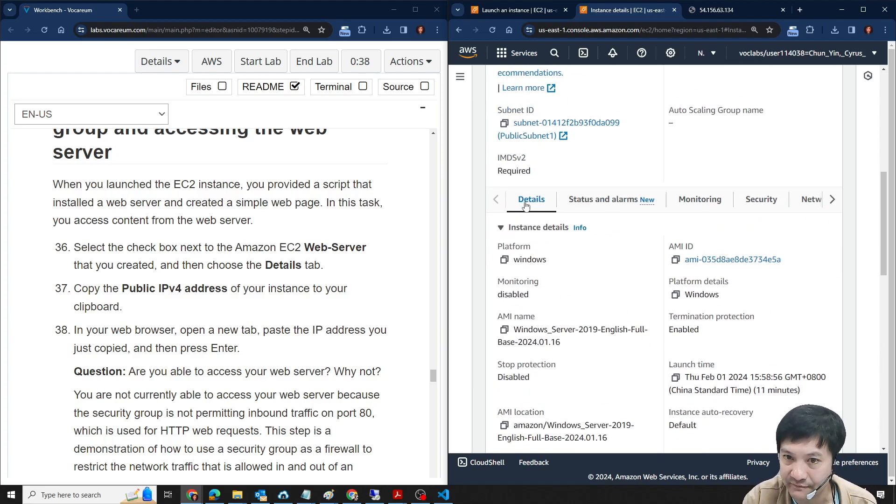
pyautogui.click(760, 199)
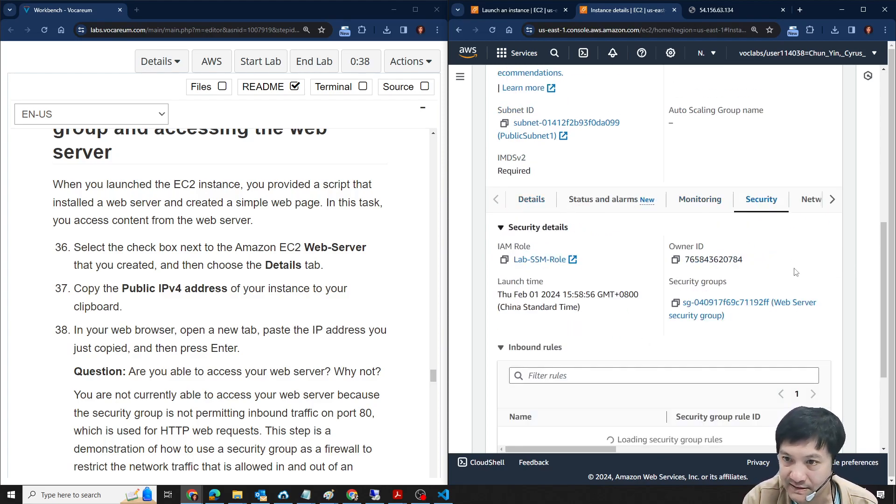
pyautogui.scroll(-3, 802, 282)
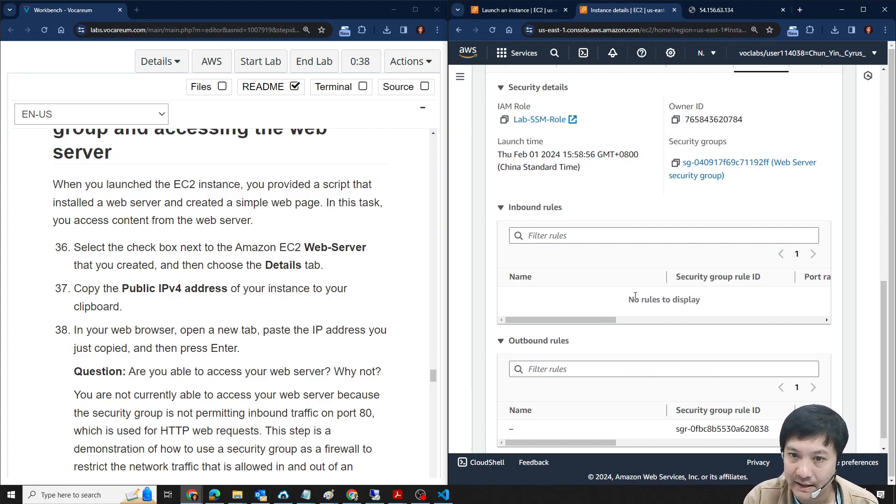
pyautogui.scroll(1, 674, 288)
pyautogui.scroll(-3, 301, 244)
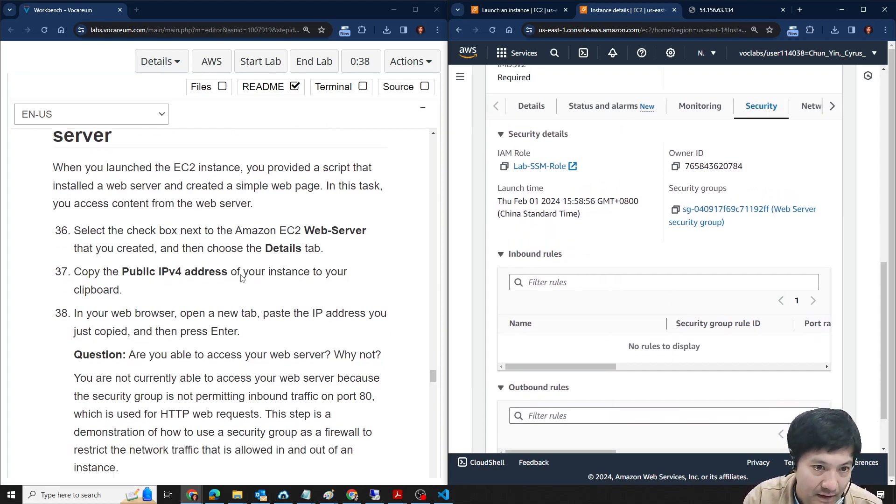
pyautogui.scroll(3, 301, 244)
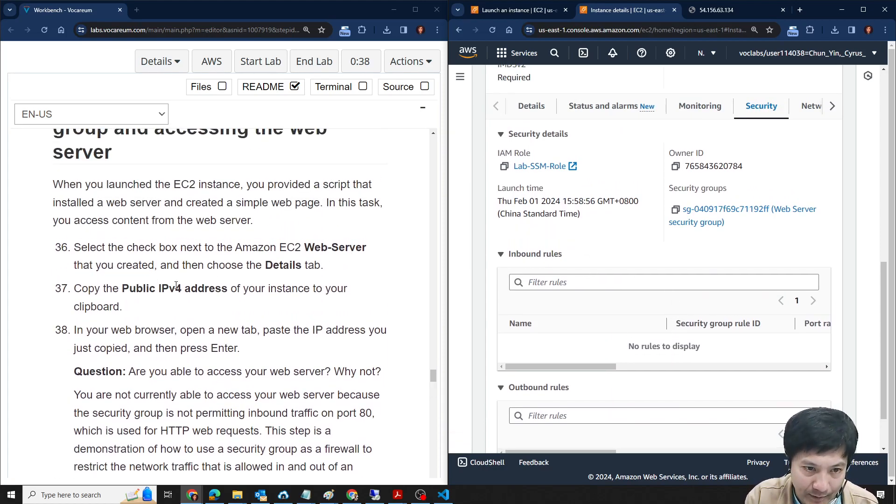
pyautogui.scroll(-3, 172, 285)
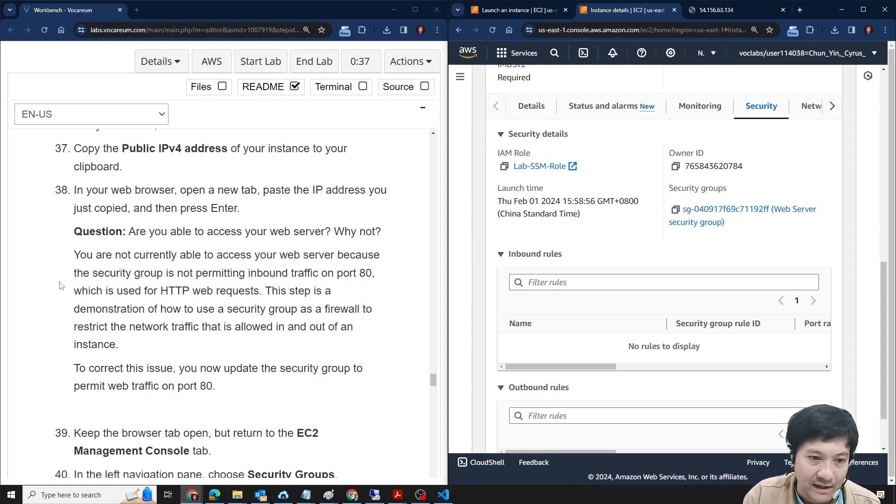
pyautogui.scroll(-4, 54, 282)
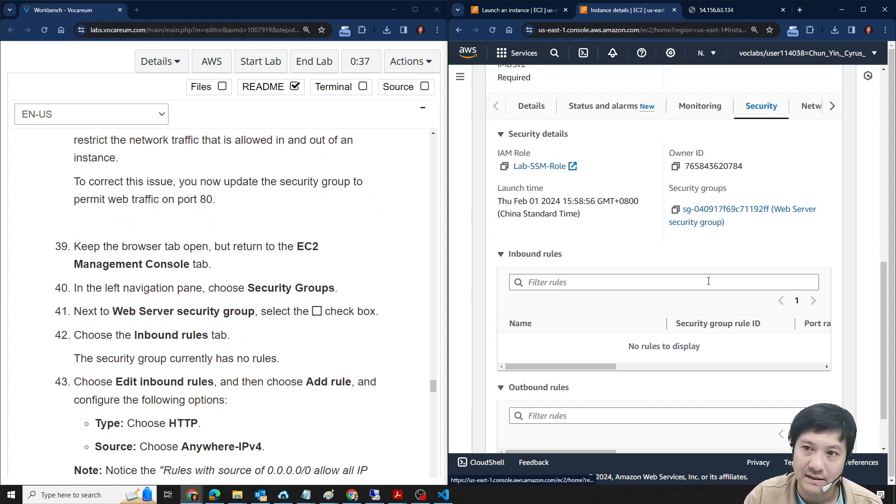
# - Reopen Web-Server from the Instances list and open its Web Server security group from the security details
pyautogui.scroll(15, 700, 257)
pyautogui.click(537, 80)
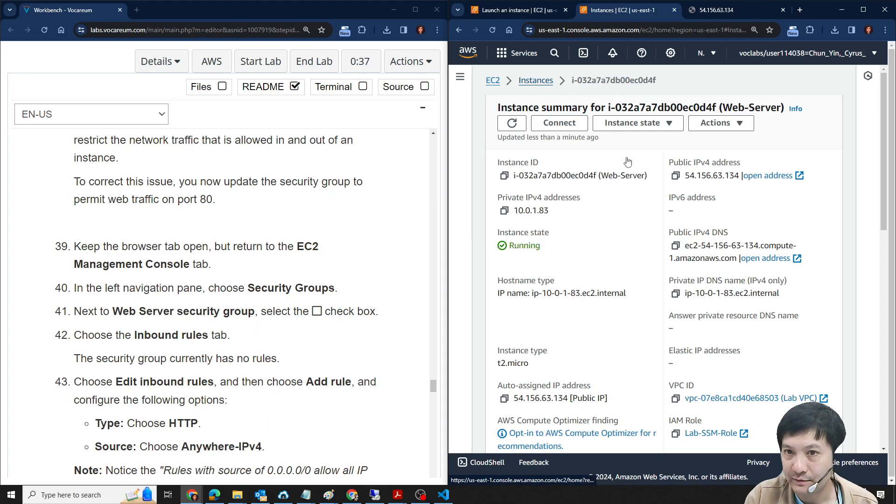
pyautogui.click(635, 215)
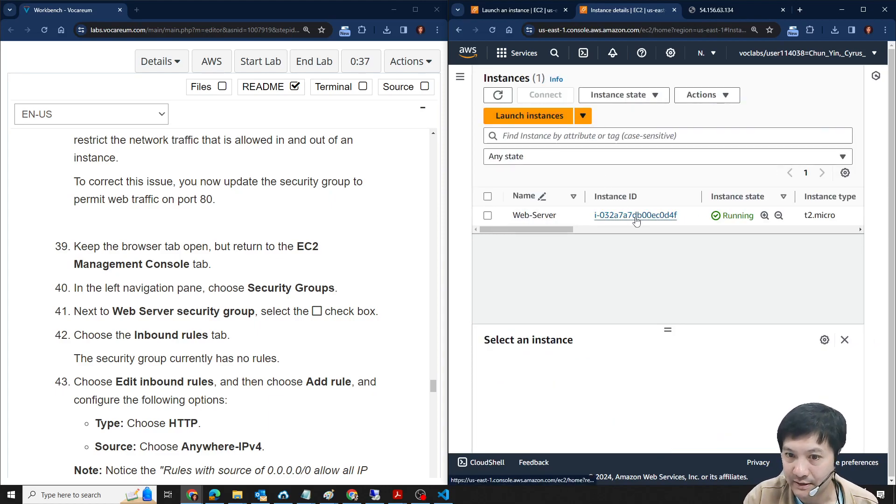
pyautogui.scroll(-10, 653, 243)
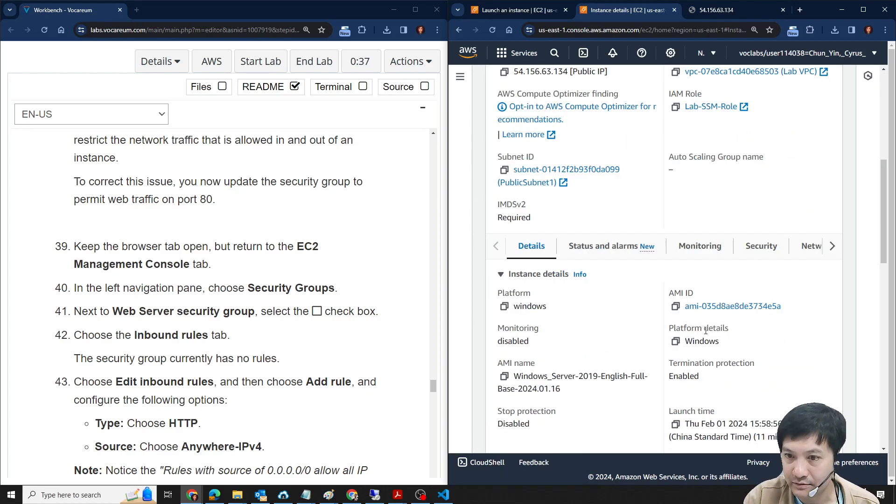
pyautogui.scroll(3, 747, 210)
pyautogui.click(761, 199)
pyautogui.scroll(-2, 746, 243)
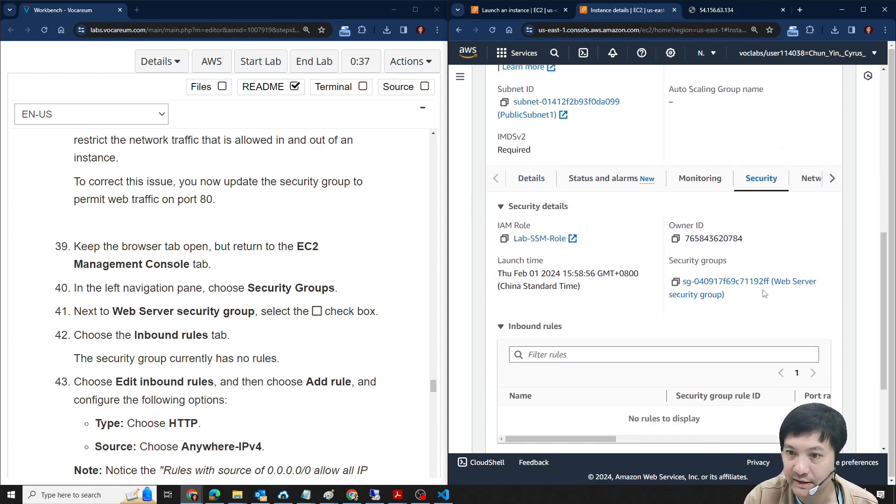
pyautogui.click(698, 223)
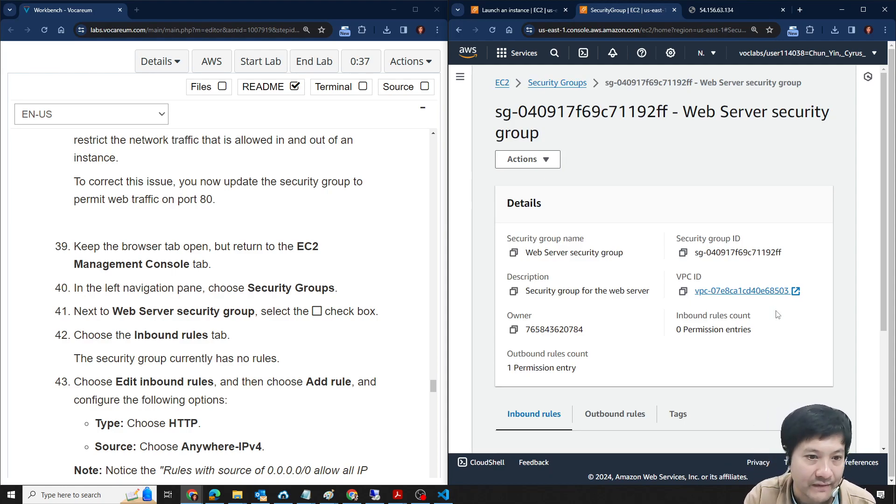
# - Add an inbound rule of type HTTP to the Web Server security group
pyautogui.scroll(-3, 672, 252)
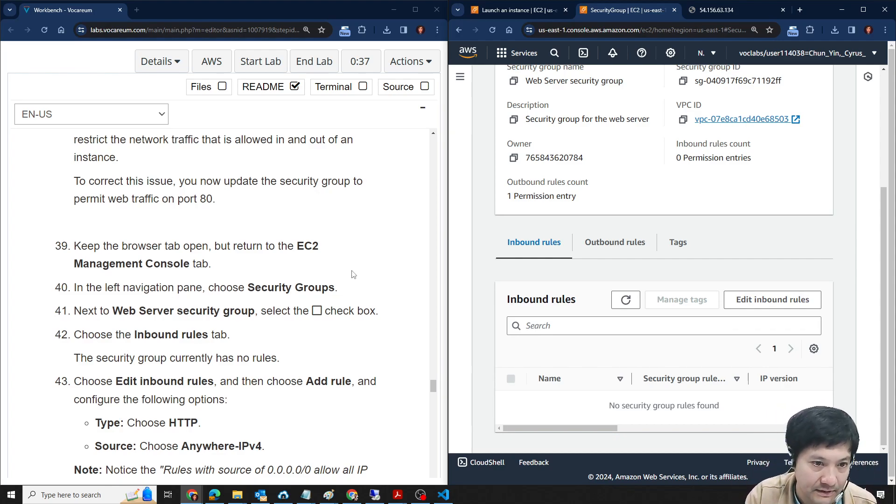
pyautogui.scroll(-2, 326, 273)
pyautogui.click(737, 296)
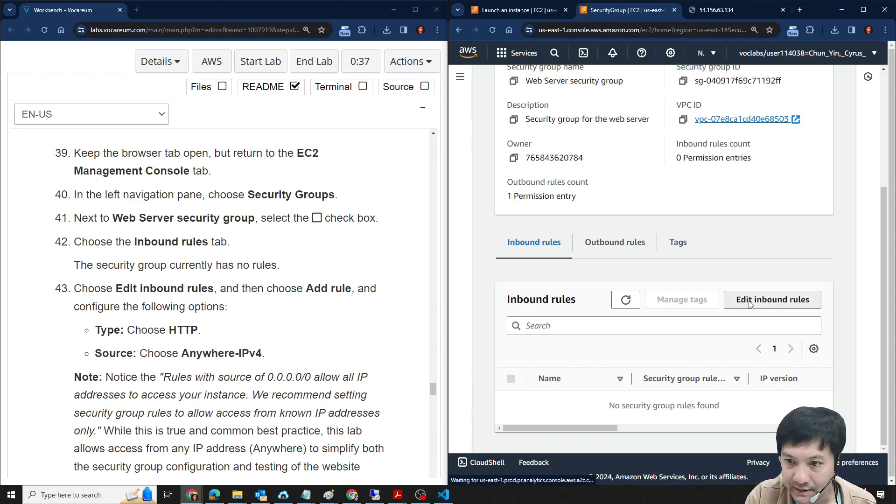
pyautogui.click(509, 259)
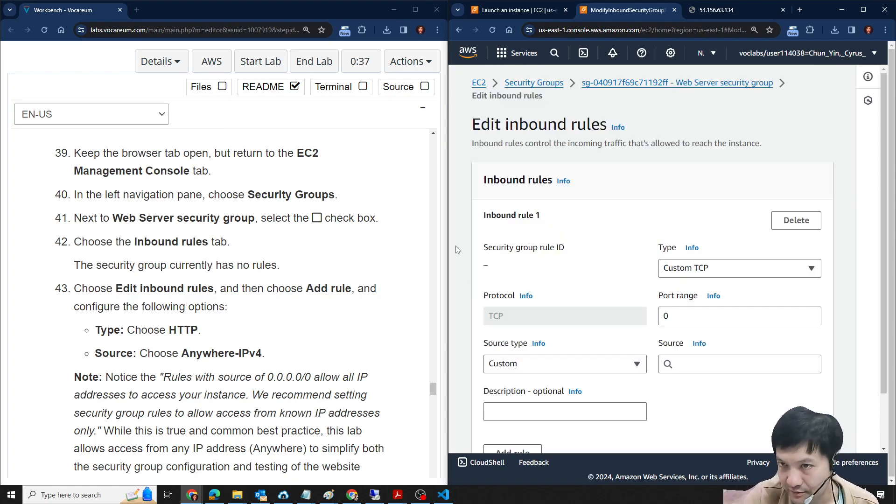
pyautogui.click(732, 273)
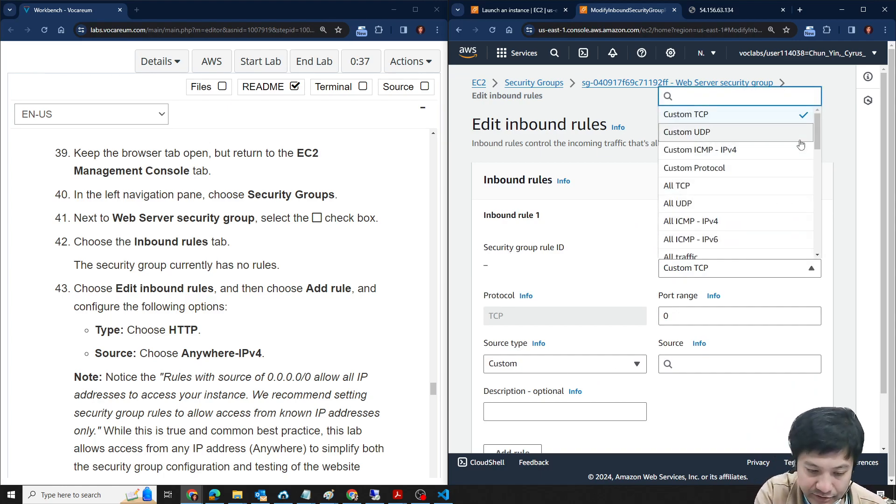
pyautogui.write('http')
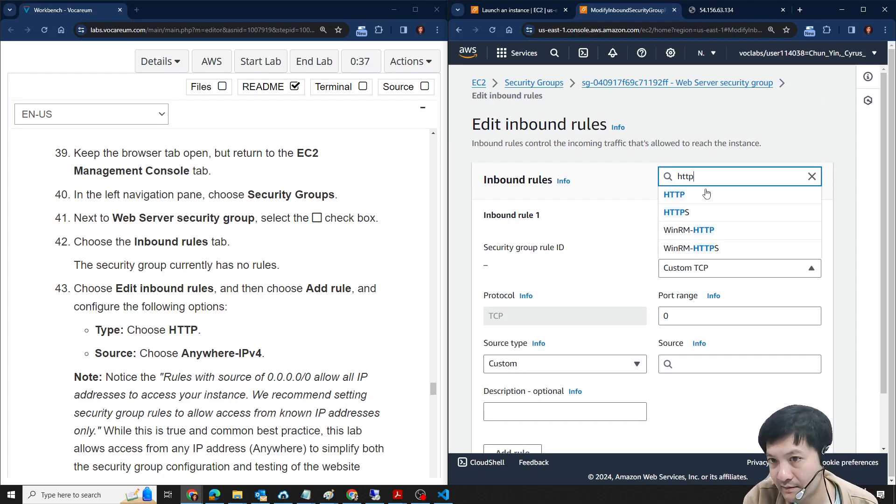
pyautogui.click(693, 200)
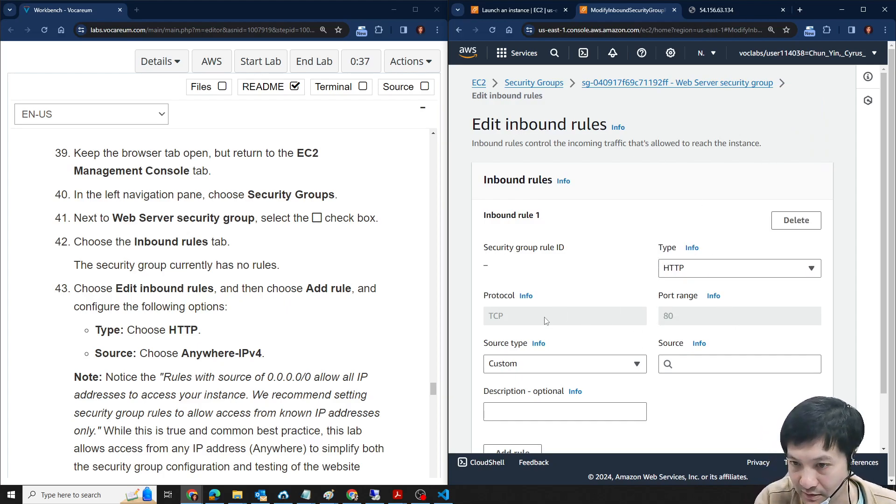
# - Set the HTTP rule's source type to Anywhere-IPv4
pyautogui.click(560, 369)
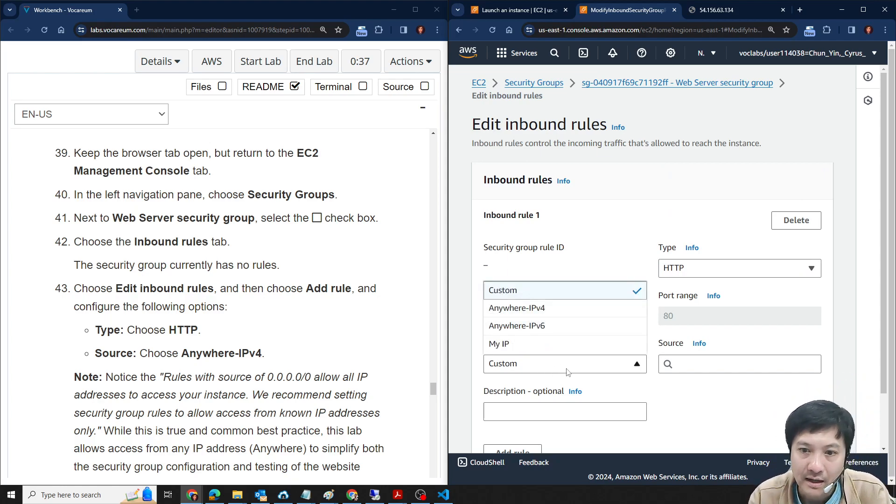
pyautogui.click(547, 313)
pyautogui.scroll(-1, 780, 380)
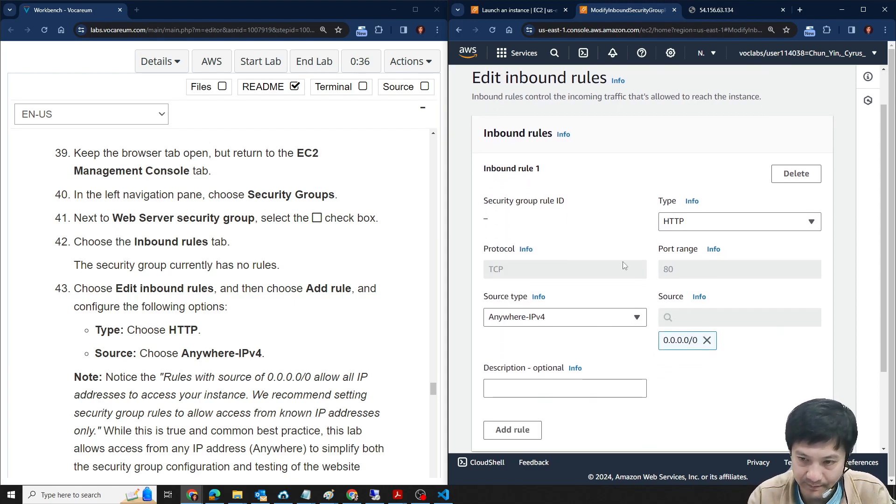
# - Try Anywhere-IPv6 as the HTTP rule's source type, and switch it back to Anywhere-IPv4
pyautogui.click(630, 324)
pyautogui.click(555, 370)
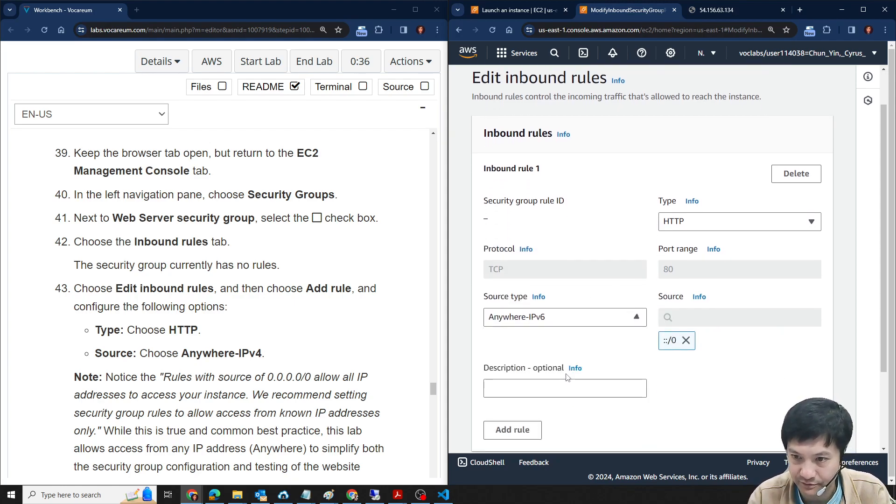
pyautogui.click(627, 321)
pyautogui.click(546, 353)
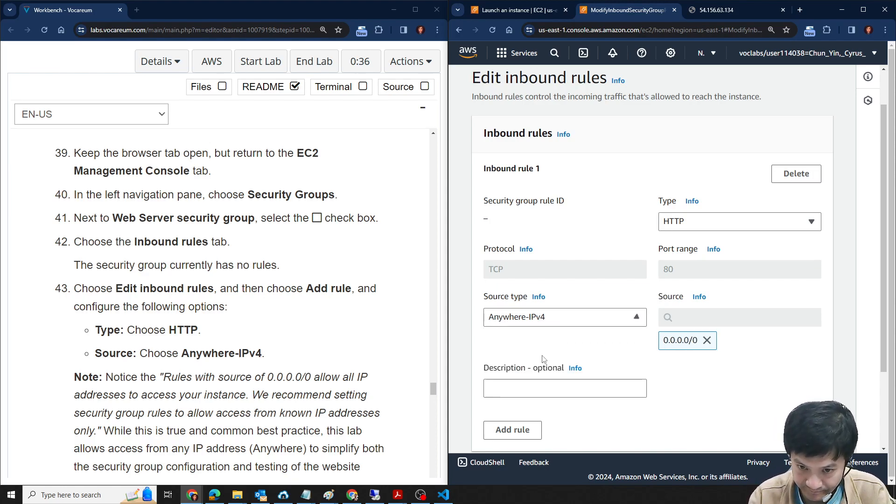
# - Check the HTTP rule against lab steps 43 and 44, and save the security group's inbound rules
pyautogui.scroll(-2, 805, 351)
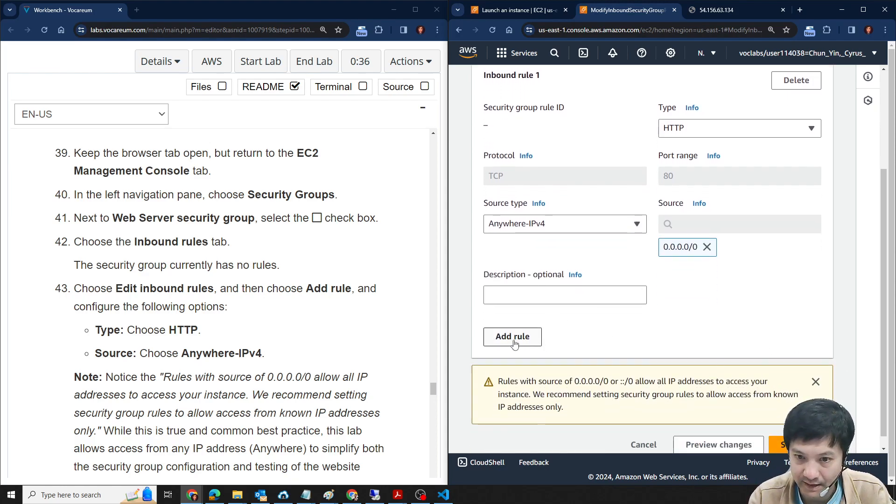
pyautogui.scroll(3, 766, 360)
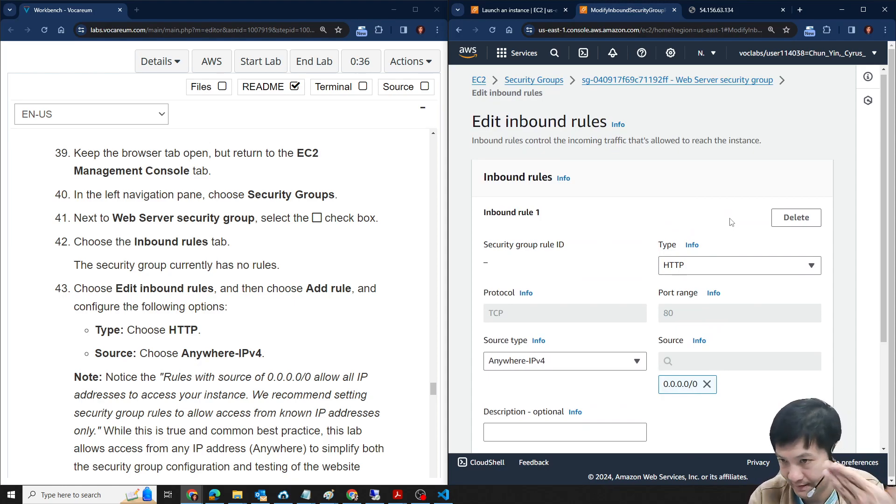
pyautogui.scroll(-3, 767, 360)
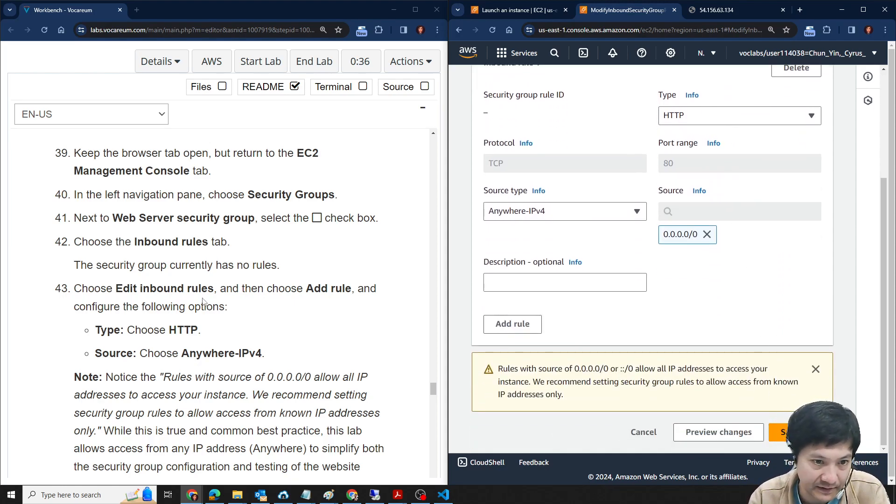
pyautogui.scroll(-4, 205, 301)
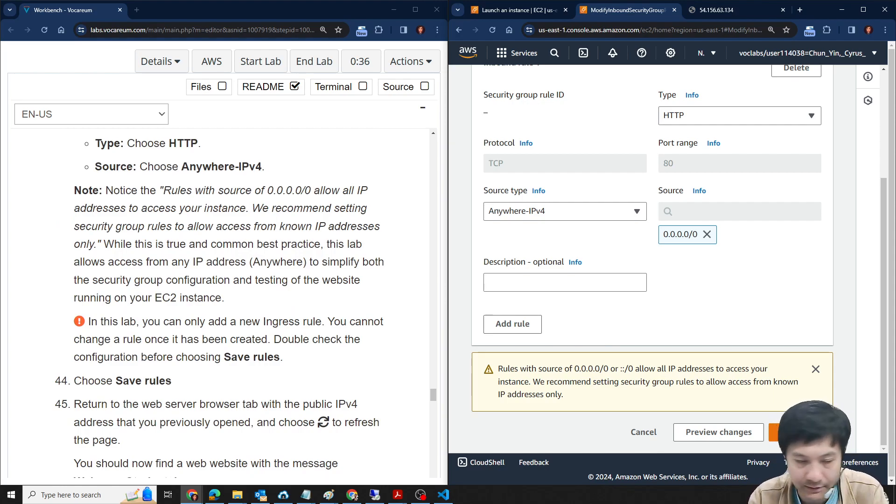
pyautogui.click(782, 431)
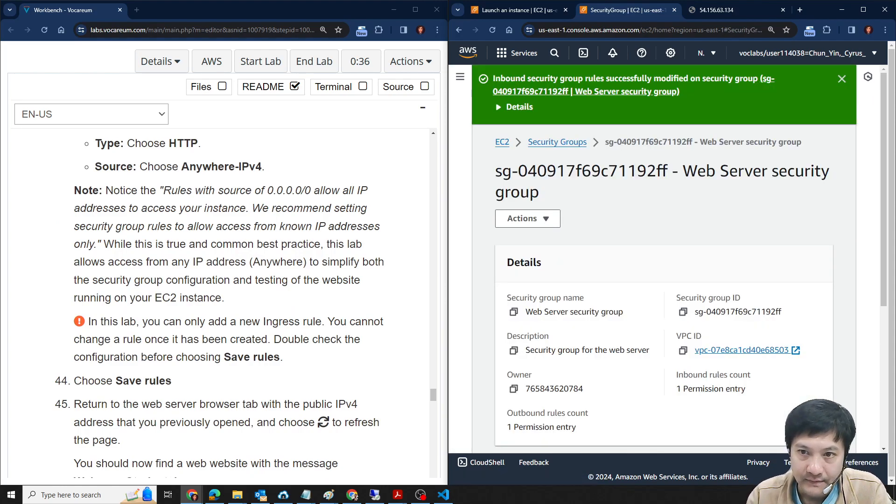
# - Read lab step 45 and reload the web server page at 54.156.63.134
pyautogui.scroll(-4, 225, 352)
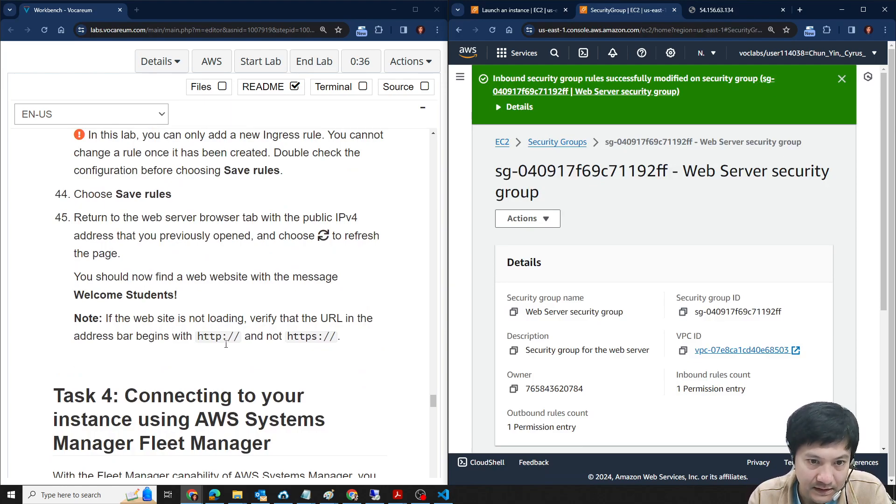
pyautogui.click(716, 10)
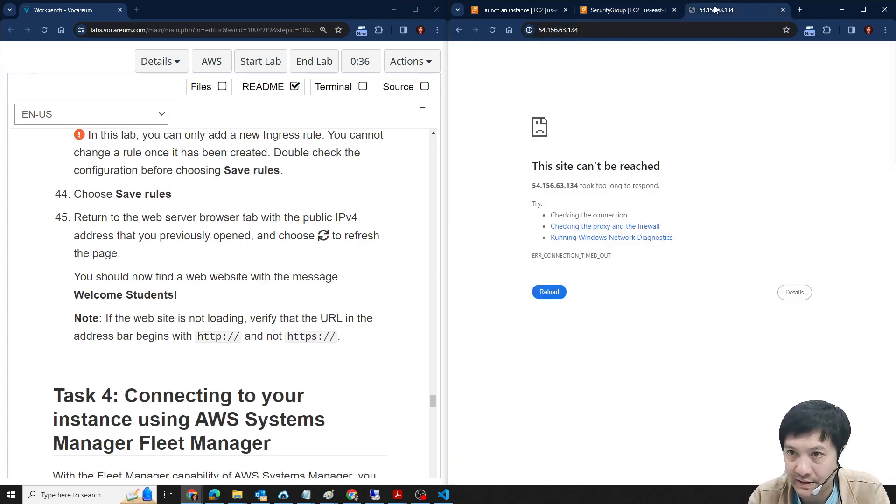
pyautogui.click(492, 30)
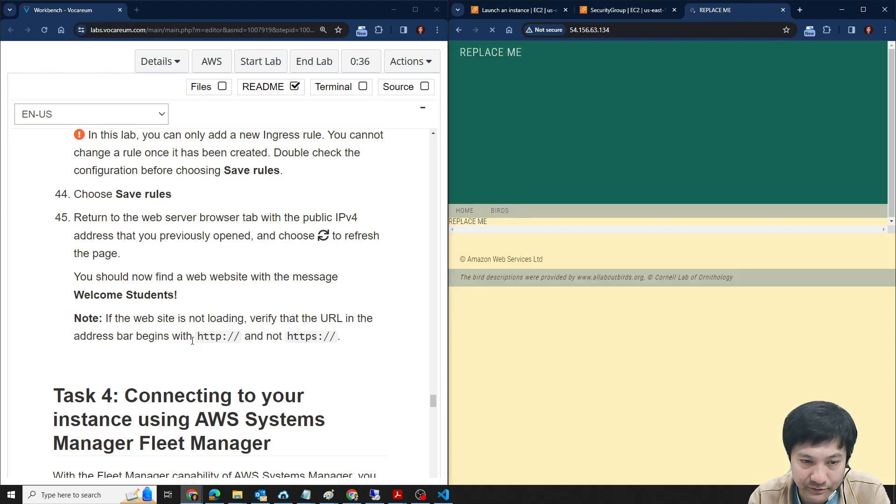
pyautogui.moveTo(192, 340); pyautogui.dragTo(335, 337)
pyautogui.click(279, 338)
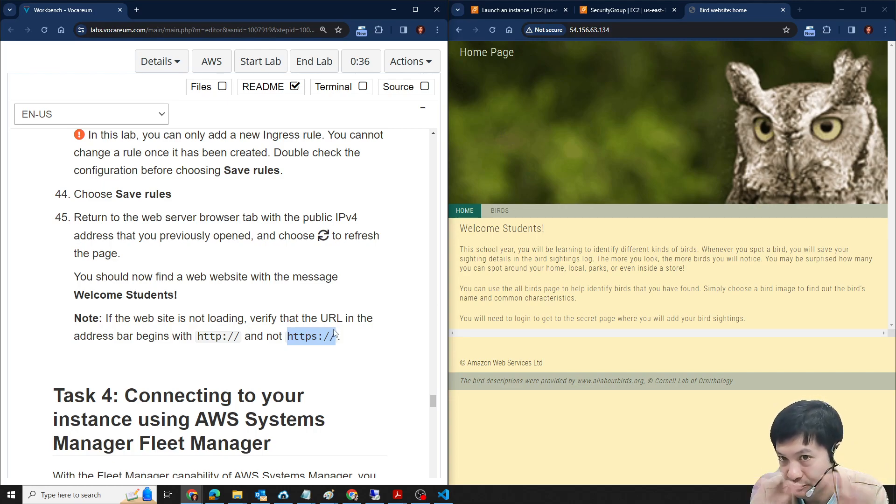
pyautogui.click(543, 31)
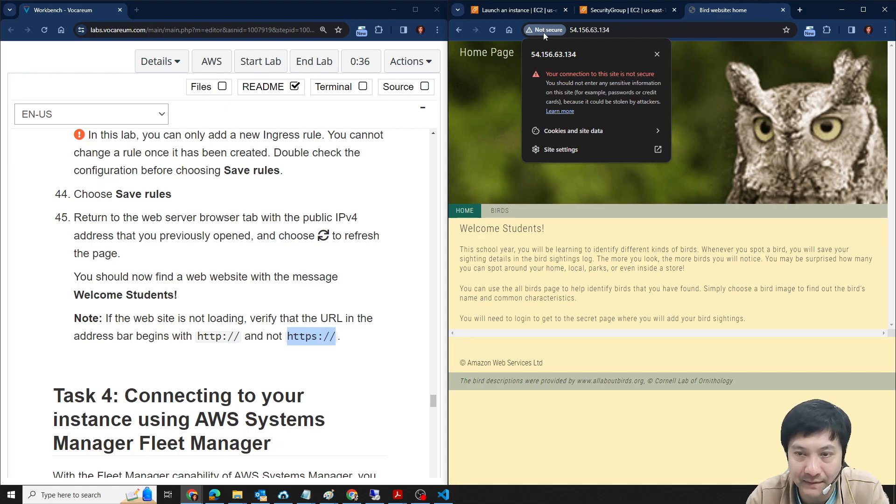
pyautogui.scroll(-4, 333, 294)
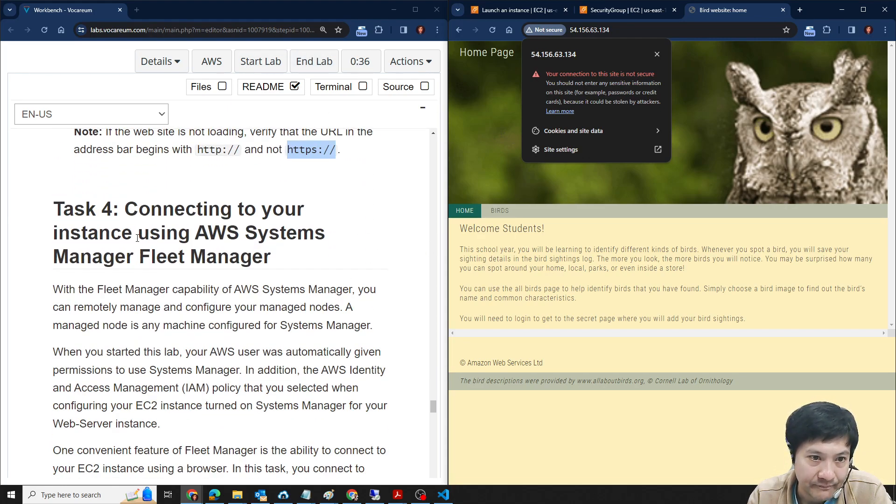
# - Read the Task 4 introduction on connecting to the instance using AWS Systems Manager Fleet Manager
pyautogui.moveTo(120, 211); pyautogui.dragTo(232, 212)
pyautogui.click(264, 285)
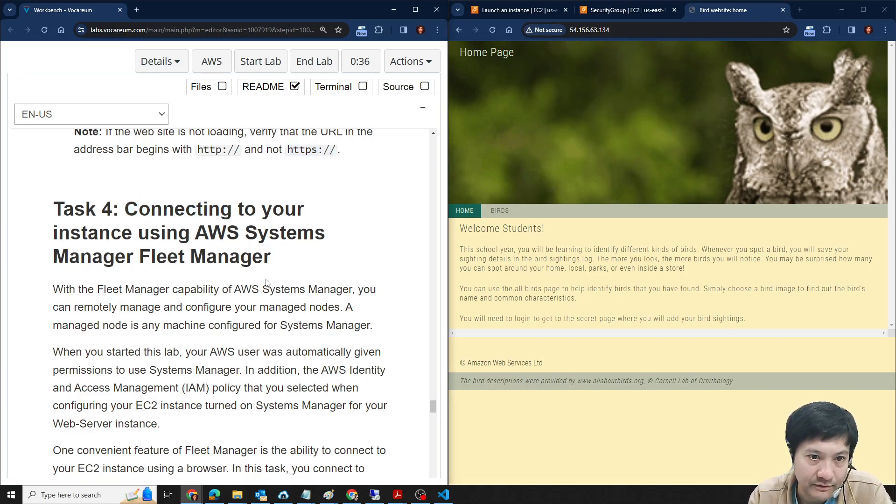
pyautogui.scroll(-1, 186, 261)
pyautogui.moveTo(195, 186); pyautogui.dragTo(279, 219)
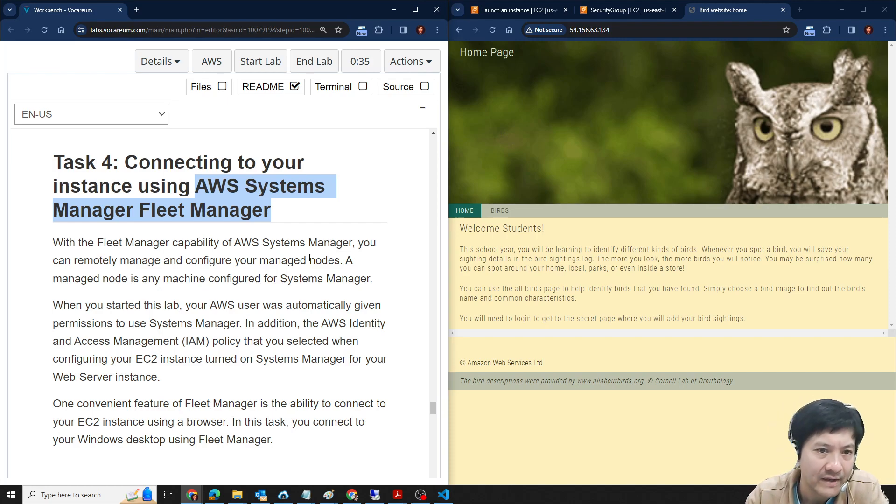
# - Following lab step 46, search the AWS console's services for Systems Manager and open it
pyautogui.scroll(-4, 246, 271)
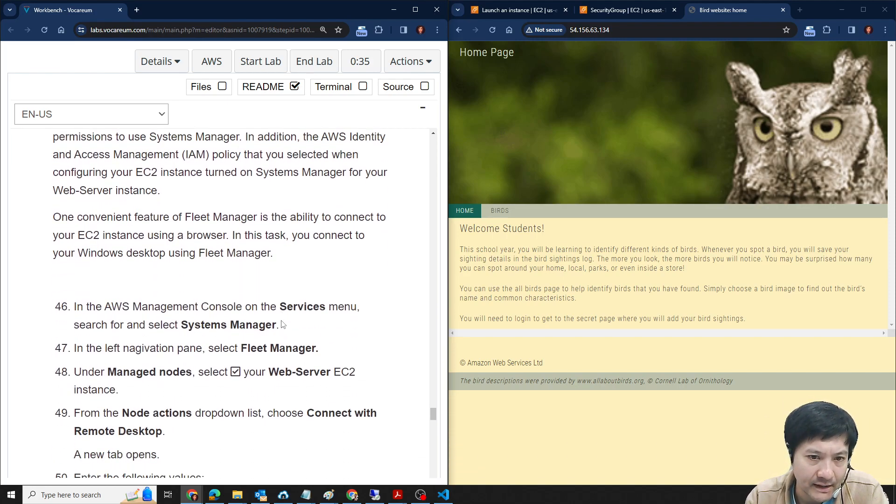
pyautogui.moveTo(183, 325); pyautogui.dragTo(277, 325)
pyautogui.hotkey('ctrl', 'c')
pyautogui.click(522, 10)
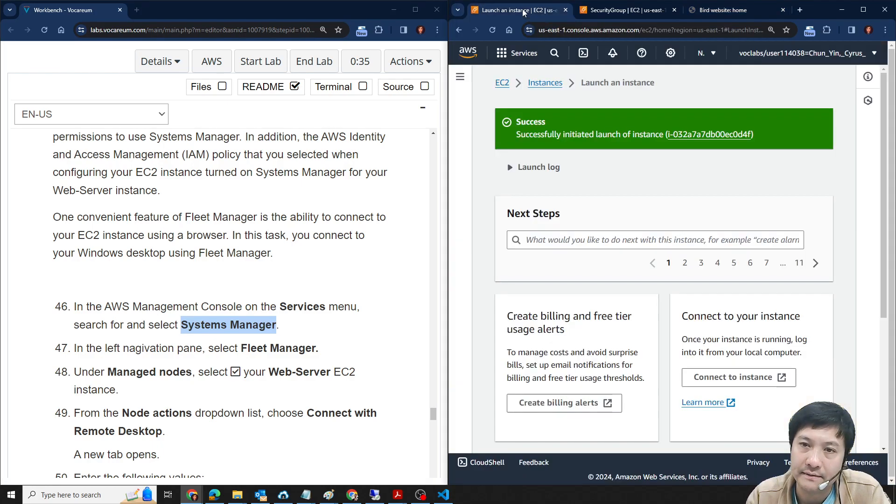
pyautogui.click(550, 53)
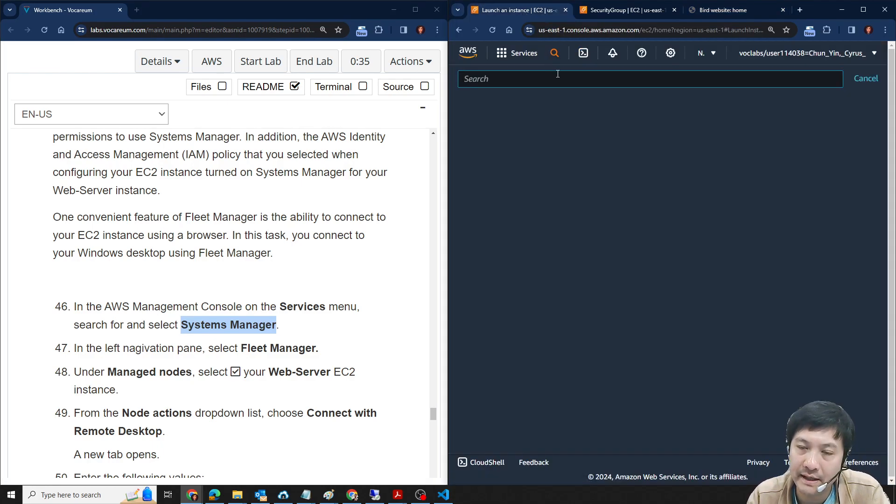
pyautogui.hotkey('ctrl', 'v')
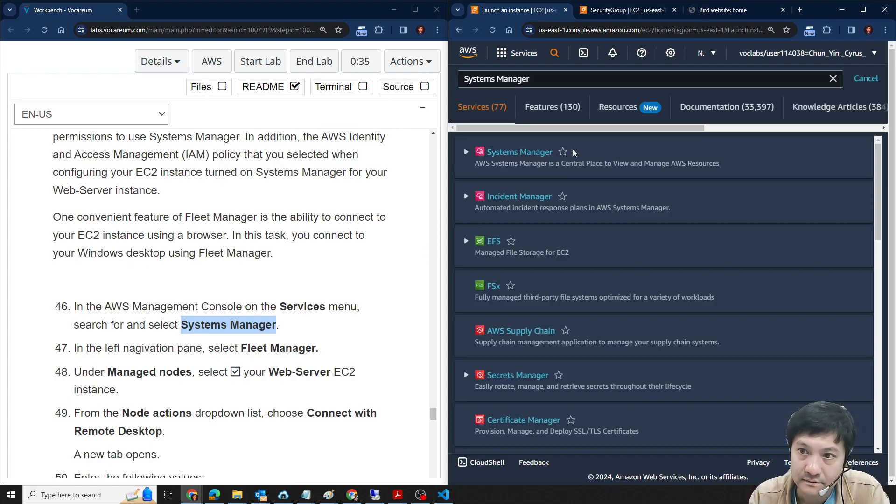
pyautogui.click(536, 155)
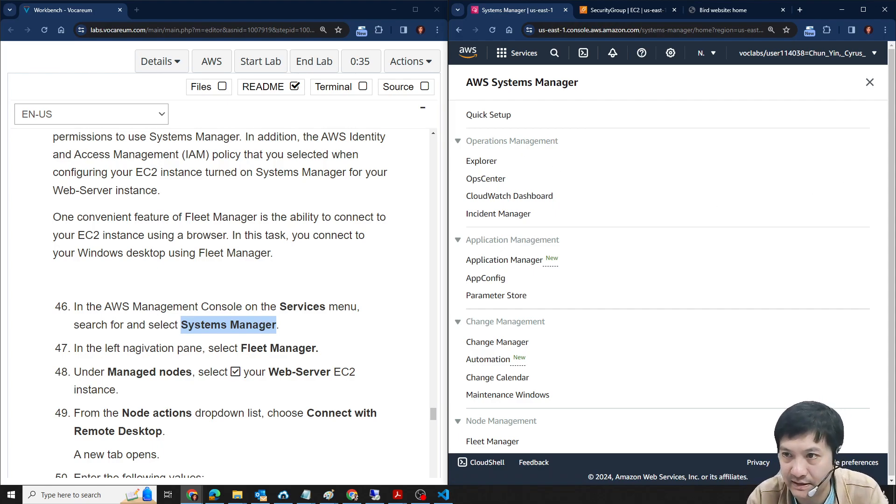
# - Check lab step 47 and open Fleet Manager from the Node Management section of Systems Manager
pyautogui.click(869, 82)
pyautogui.click(460, 76)
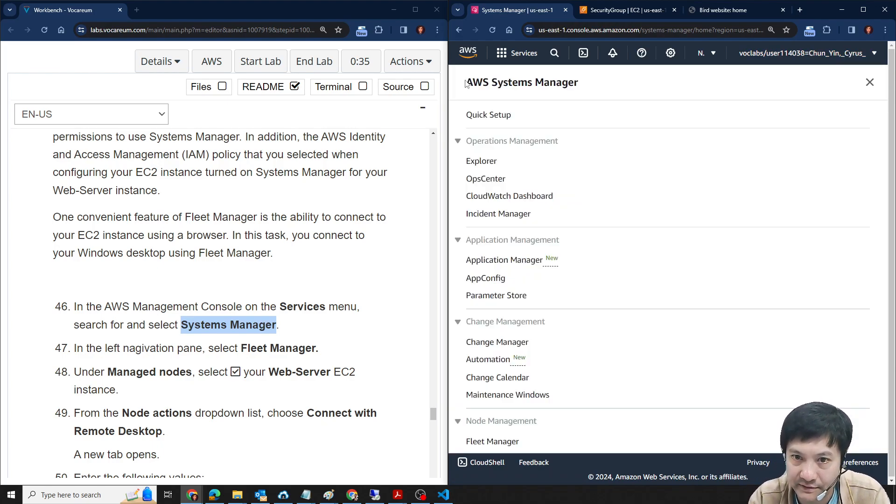
pyautogui.scroll(-3, 564, 312)
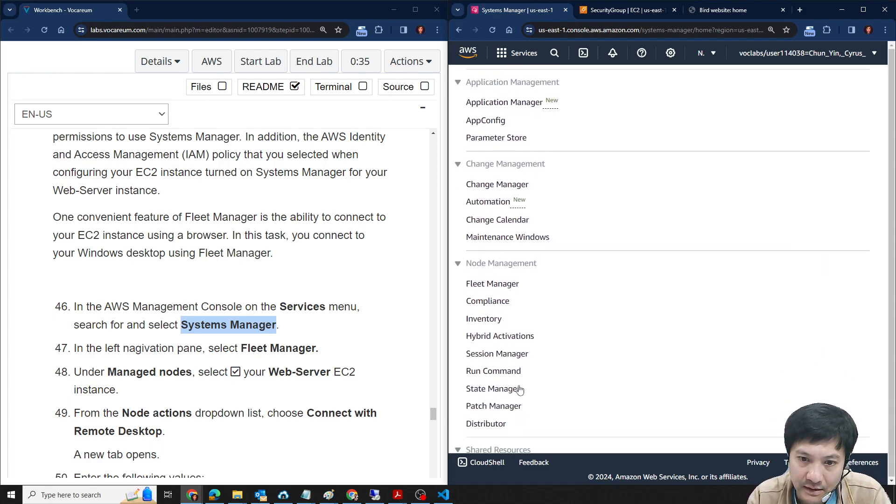
pyautogui.scroll(-1, 250, 312)
pyautogui.moveTo(241, 302); pyautogui.dragTo(317, 302)
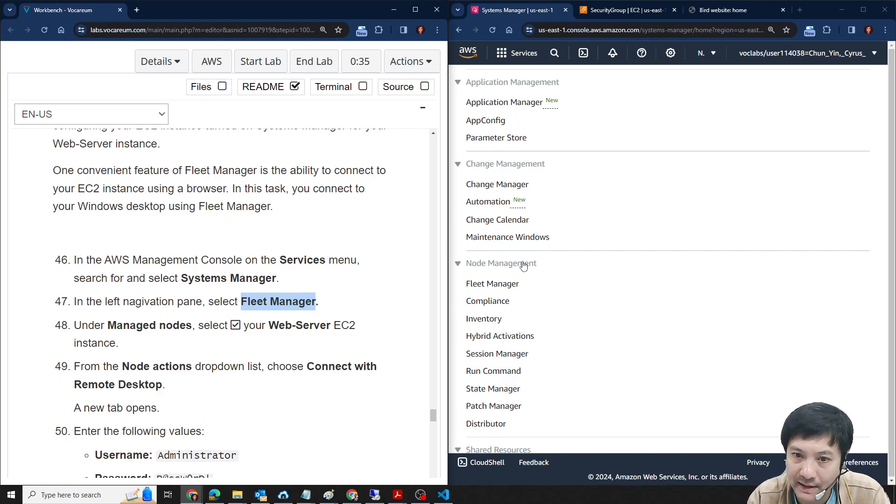
pyautogui.click(479, 284)
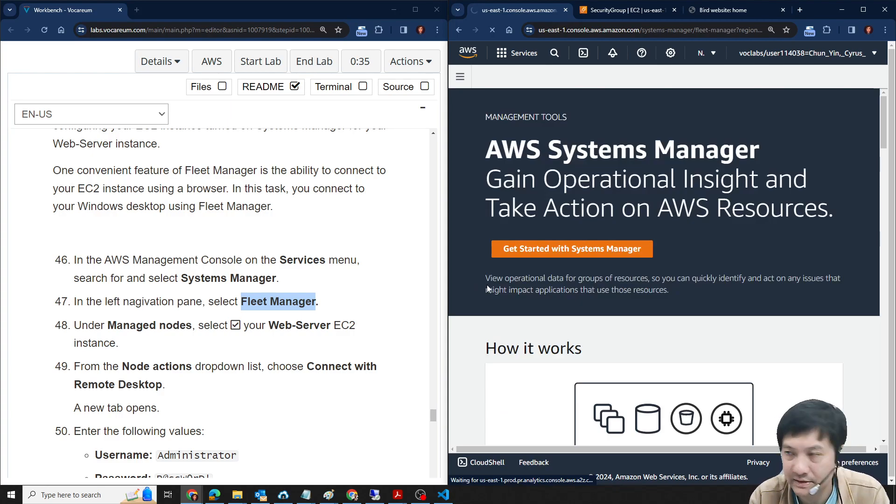
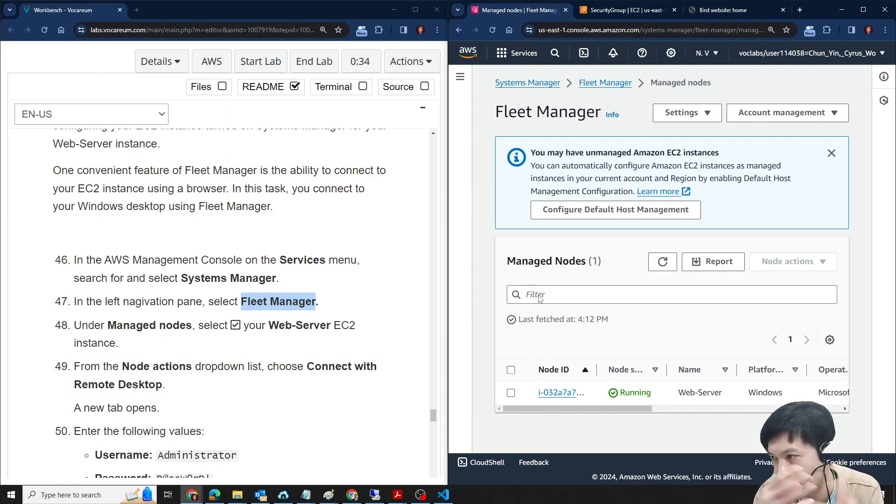
# - Following lab steps 48 and 49, select the Web-Server managed node and connect to it with Remote Desktop
pyautogui.scroll(-1, 220, 332)
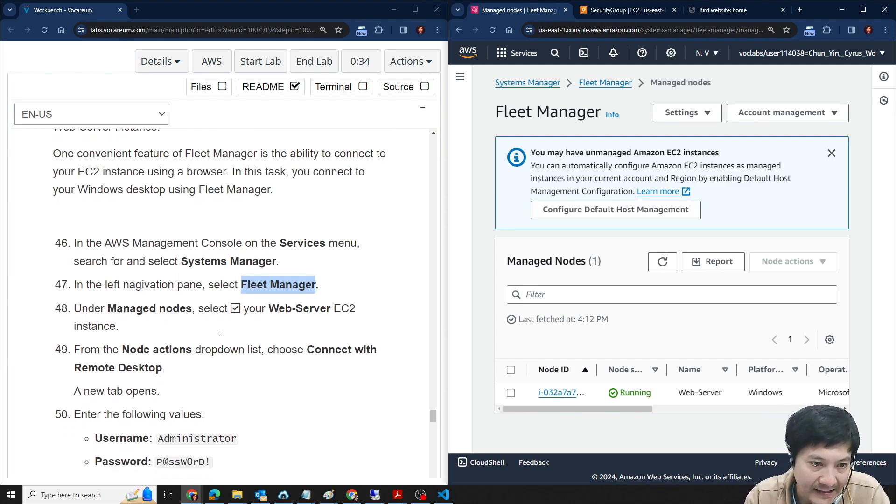
pyautogui.click(511, 393)
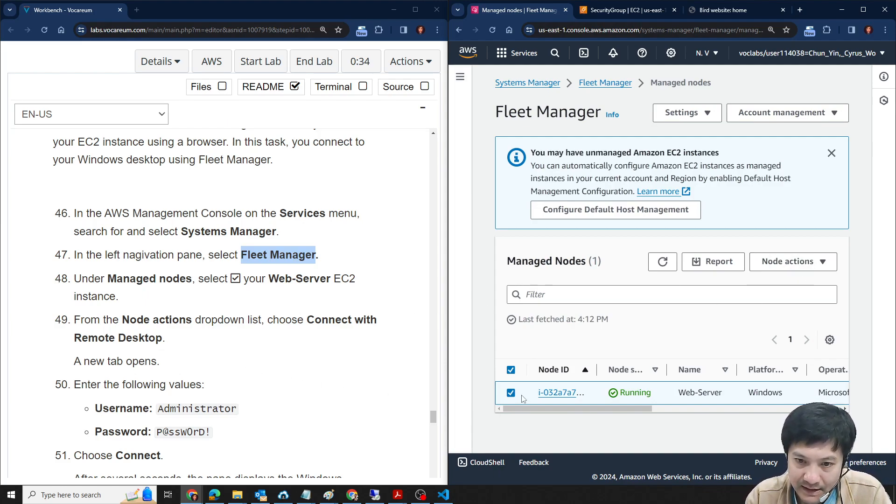
pyautogui.click(799, 261)
pyautogui.moveTo(806, 306)
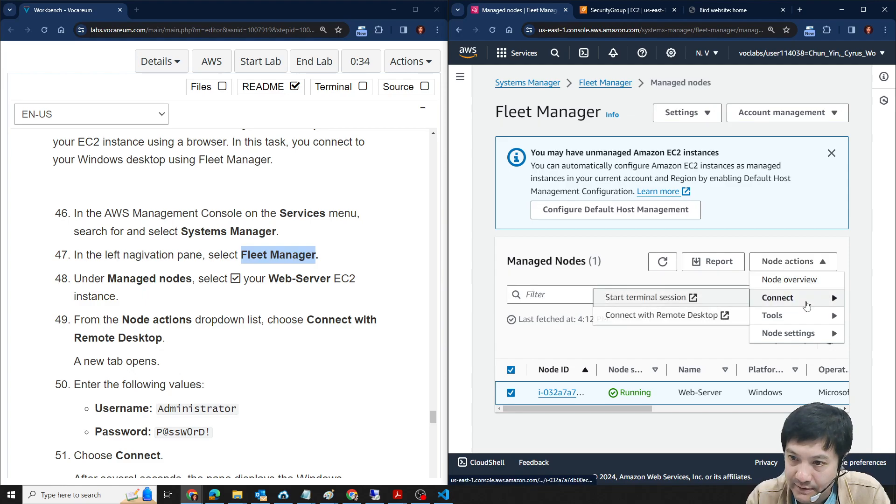
pyautogui.click(643, 315)
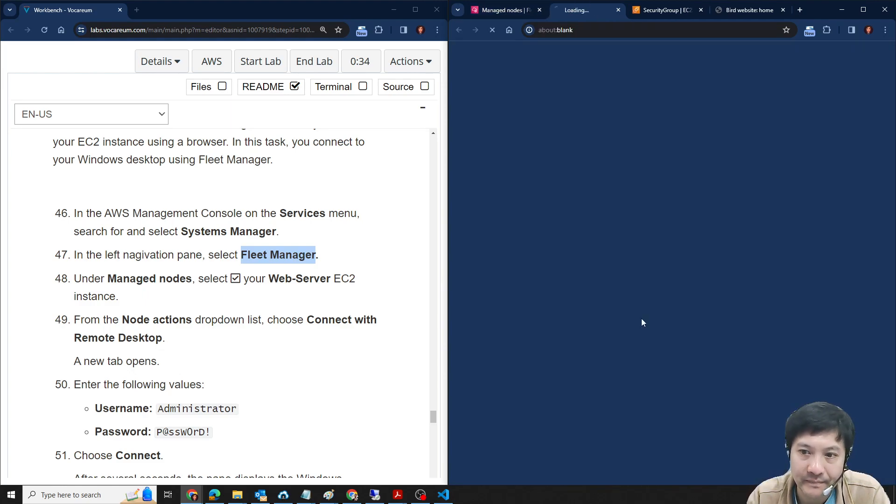
# - Check the Key pair option, return to User credentials authentication, and enter the username Administrator from lab step 50
pyautogui.scroll(-2, 192, 325)
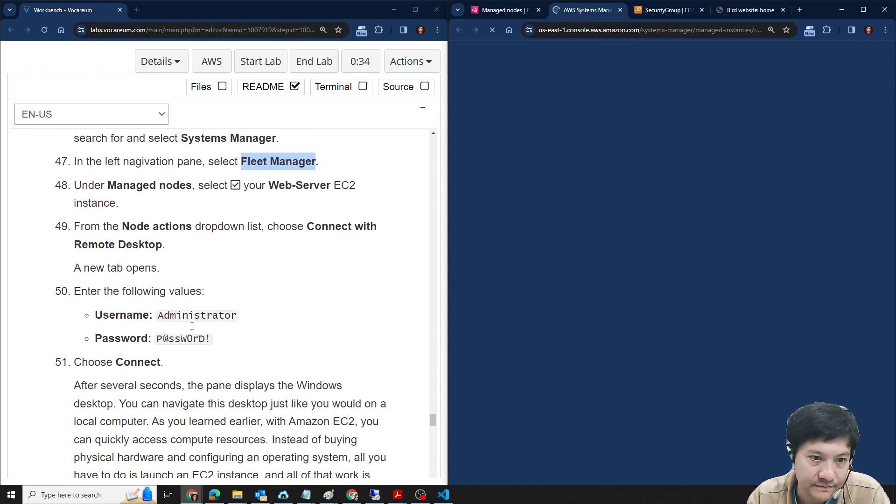
pyautogui.doubleClick(195, 316)
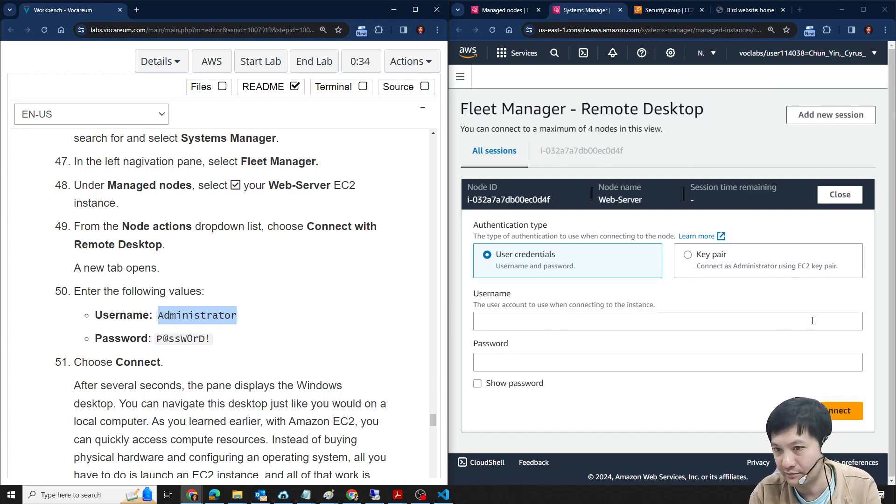
pyautogui.click(688, 256)
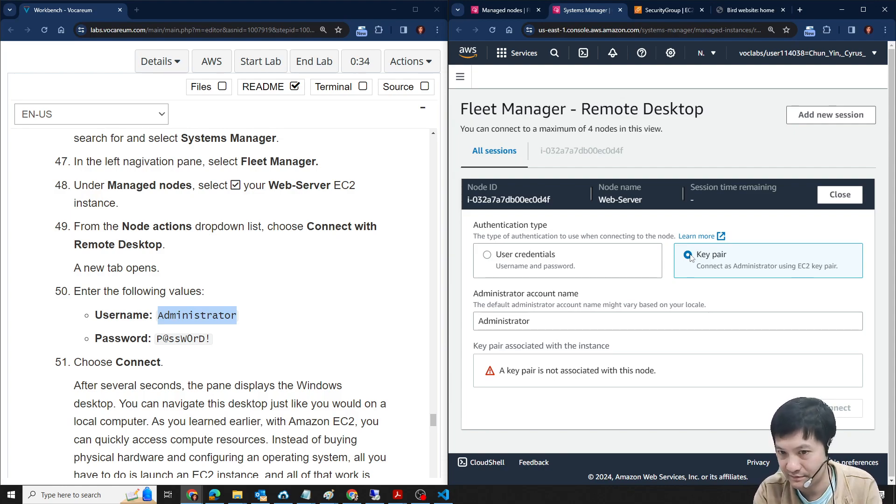
pyautogui.click(486, 254)
pyautogui.doubleClick(193, 317)
pyautogui.hotkey('ctrl', 'c')
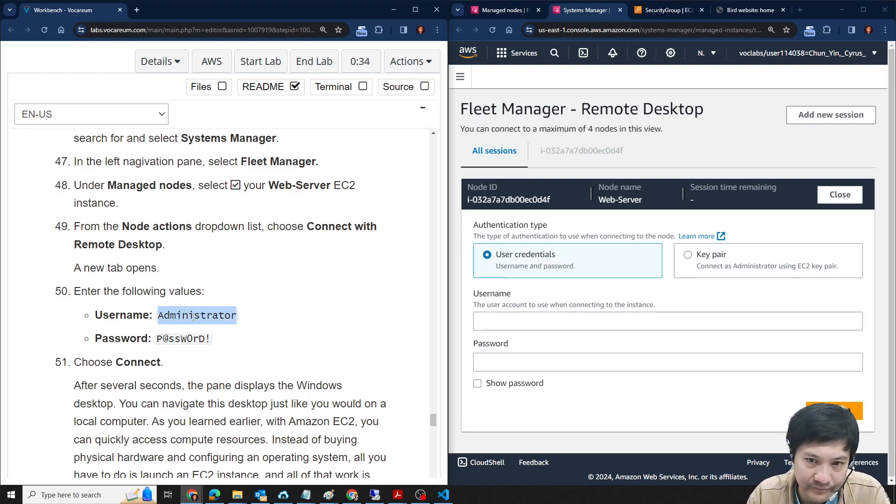
pyautogui.click(507, 321)
pyautogui.hotkey('ctrl', 'v')
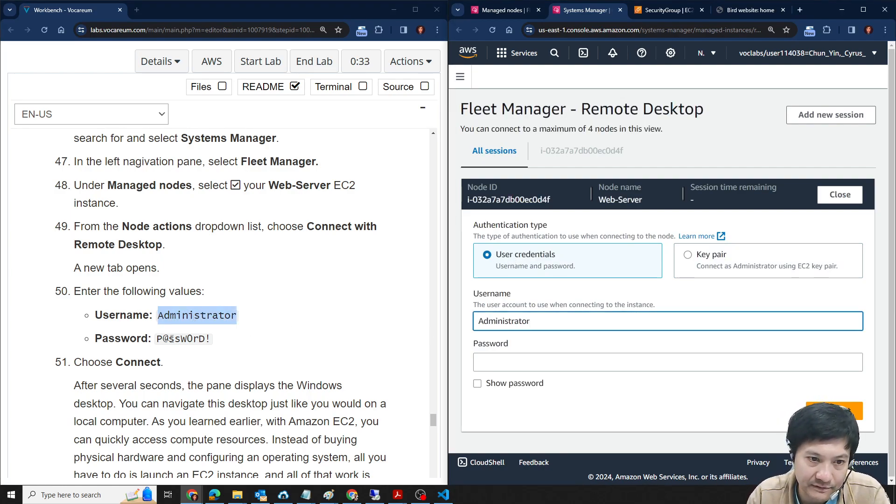
# - Enter the lab-provided password, connect to the Web-Server remote desktop, and dismiss the browser's save-password offer
pyautogui.moveTo(157, 340); pyautogui.dragTo(211, 339)
pyautogui.click(559, 357)
pyautogui.hotkey('ctrl', 'v')
pyautogui.click(515, 382)
pyautogui.click(515, 383)
pyautogui.scroll(-3, 205, 271)
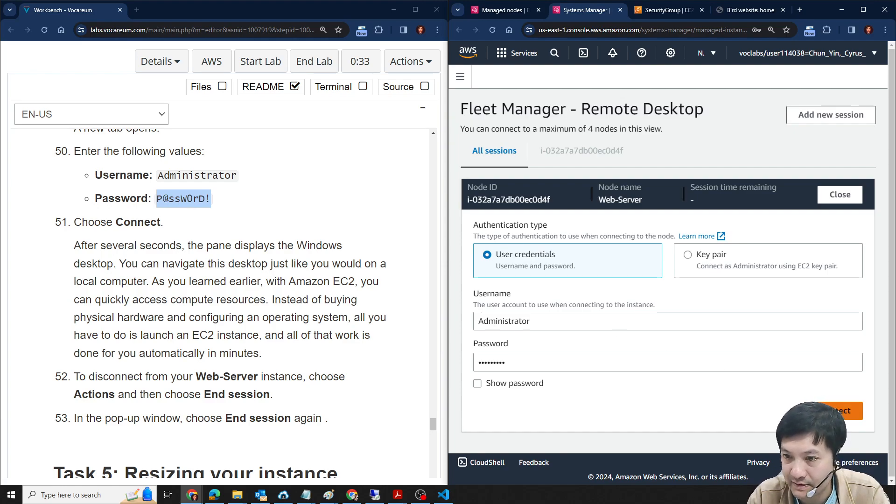
pyautogui.click(842, 411)
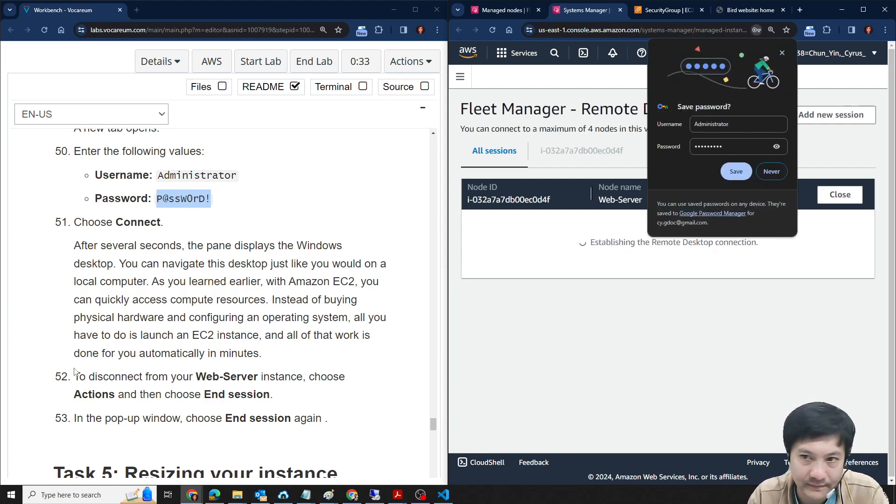
pyautogui.click(784, 52)
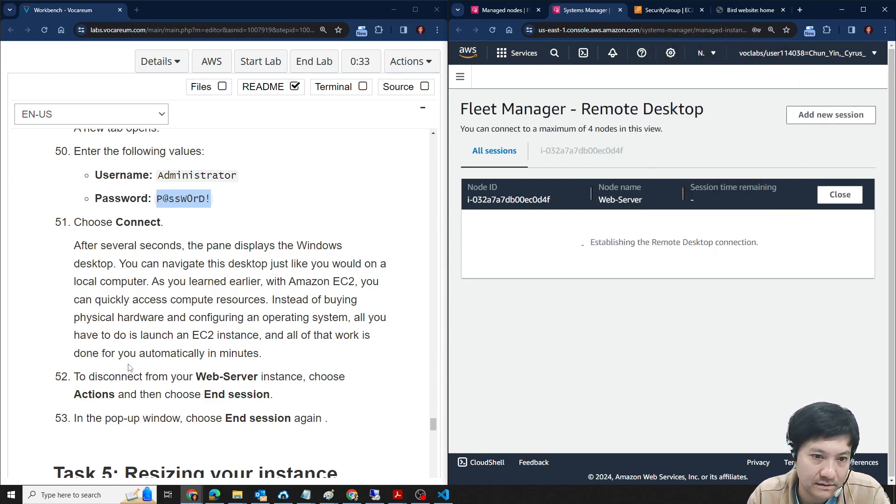
# - Read lab steps 52 and 53 on ending the session and the Task 5 introduction on resizing the instance
pyautogui.scroll(-3, 128, 369)
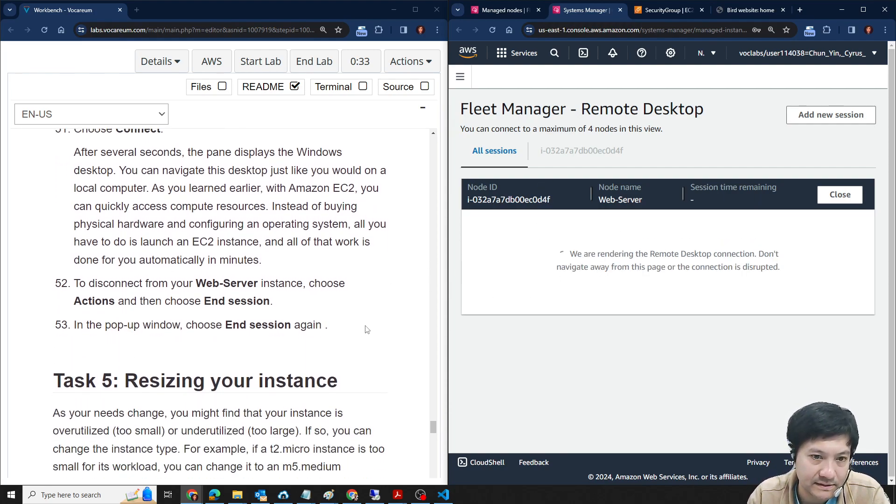
pyautogui.scroll(-1, 366, 330)
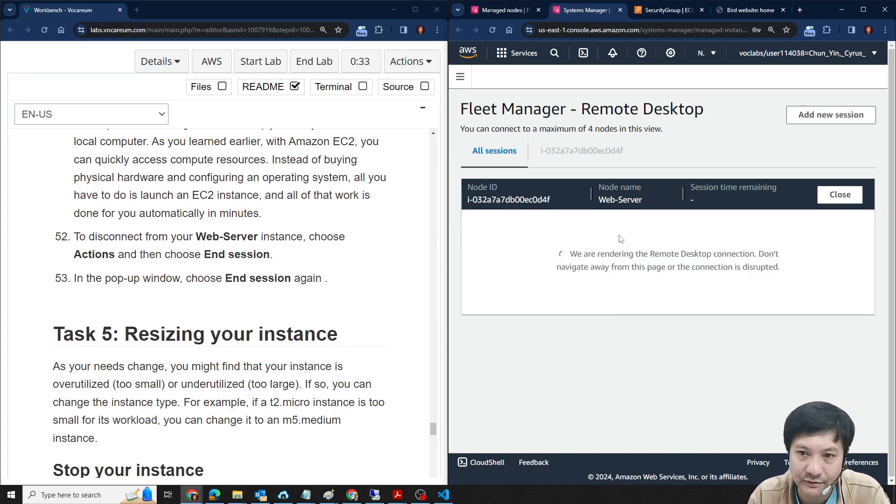
pyautogui.scroll(-1, 234, 364)
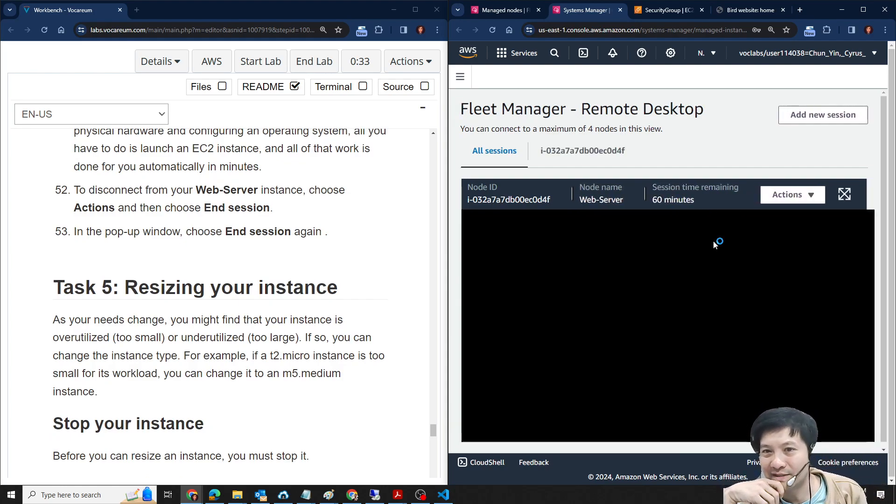
# - Maximize the browser window, view the session's available resolutions, and open the Web-Server's individual session view
pyautogui.click(862, 10)
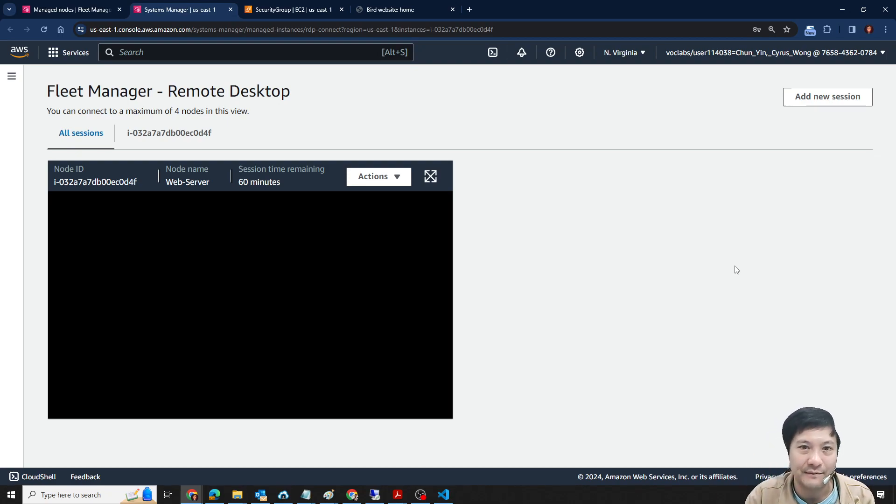
pyautogui.click(396, 177)
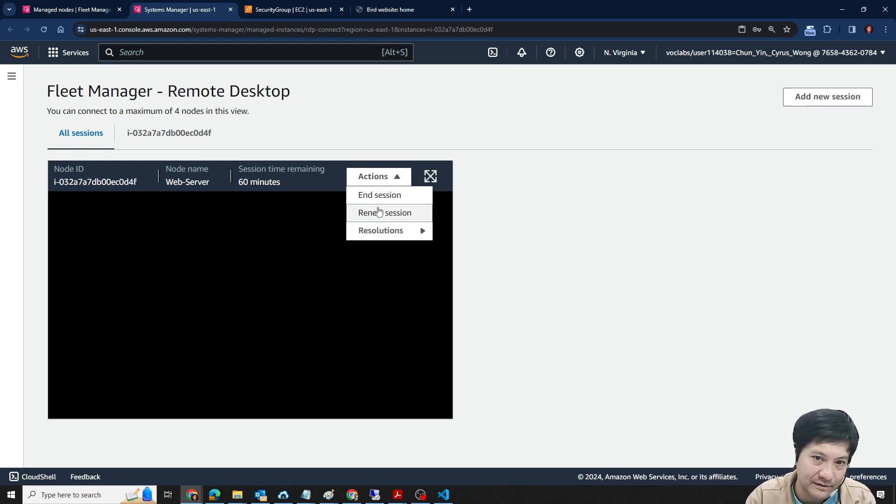
pyautogui.moveTo(378, 236)
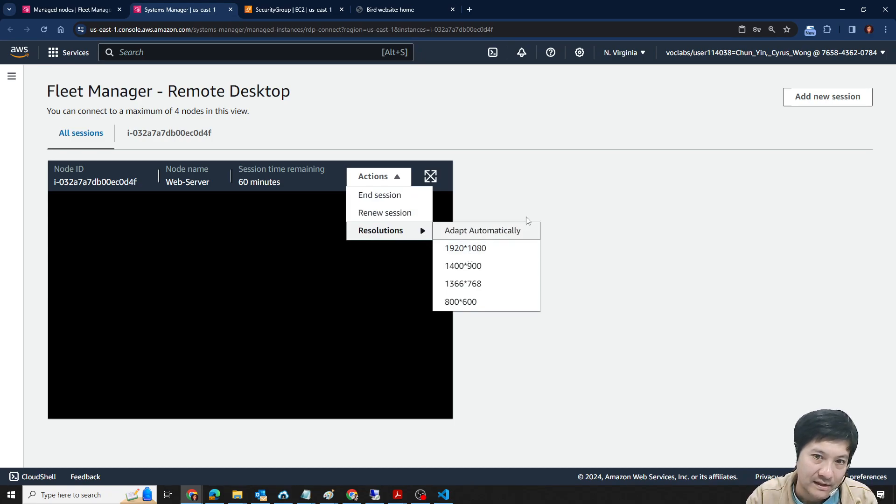
pyautogui.click(549, 206)
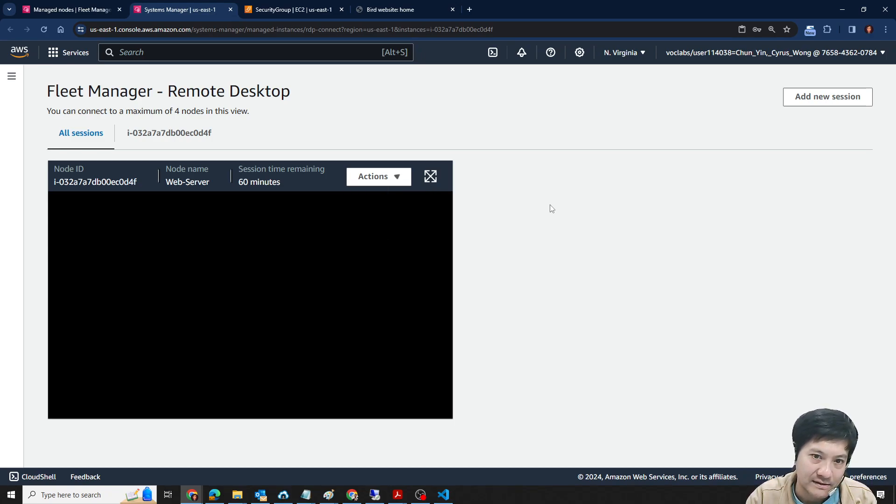
pyautogui.click(170, 135)
pyautogui.click(109, 141)
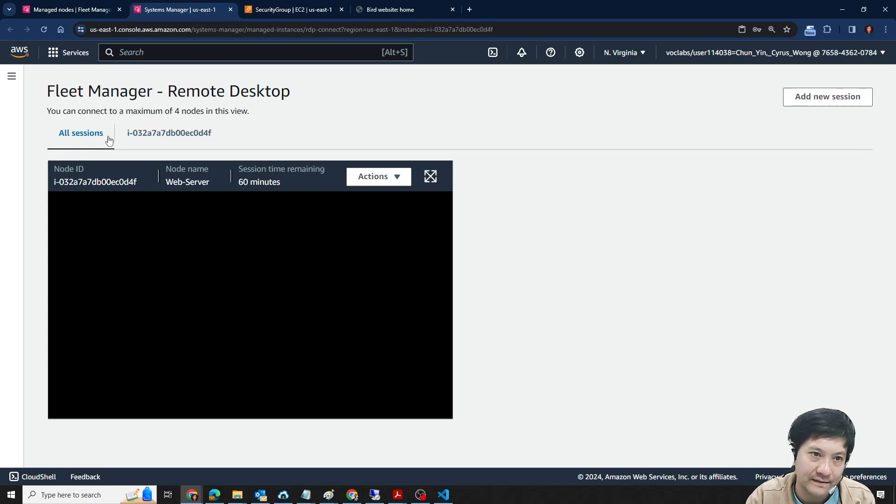
pyautogui.click(180, 139)
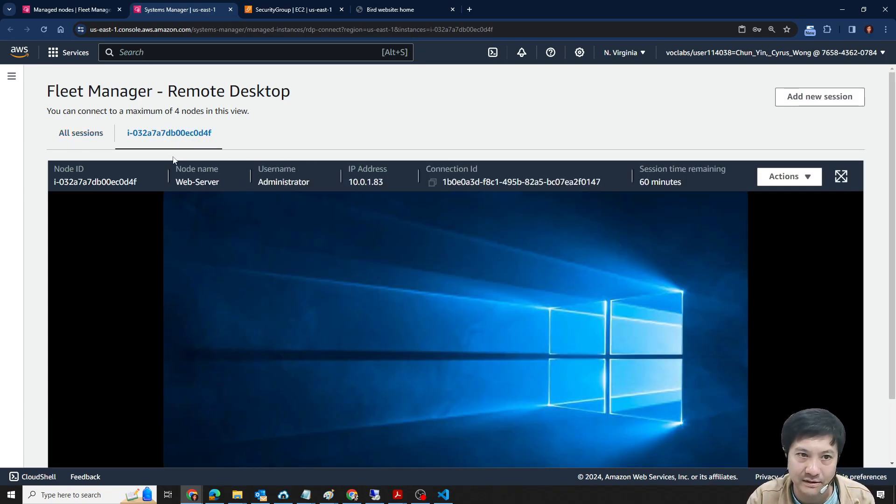
# - Return to all sessions, allow network discovery on the remote desktop, and view the desktop briefly in full screen
pyautogui.click(86, 135)
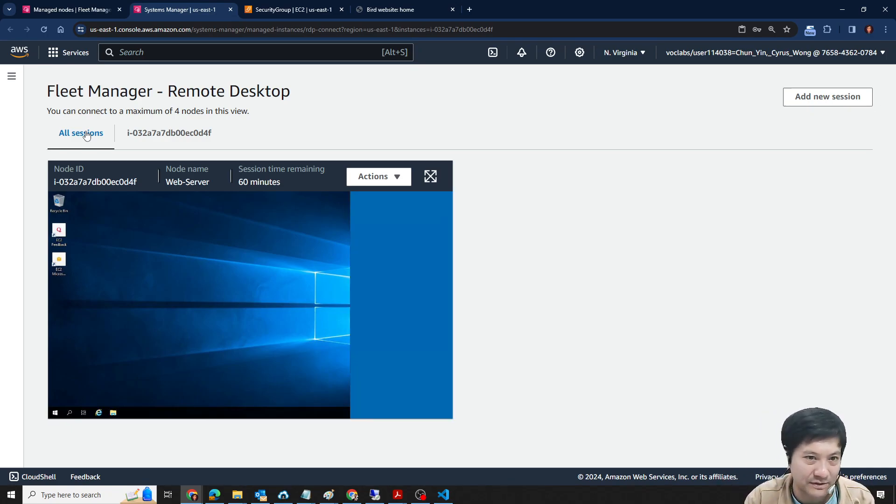
pyautogui.click(396, 303)
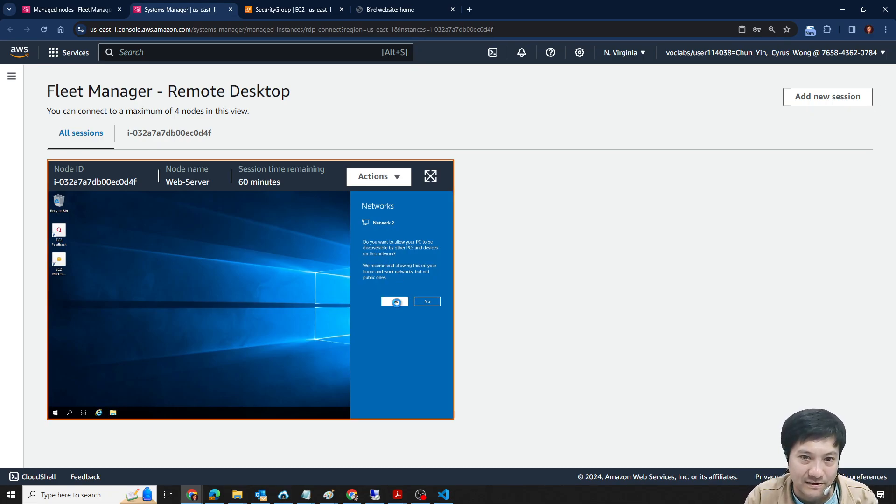
pyautogui.click(379, 176)
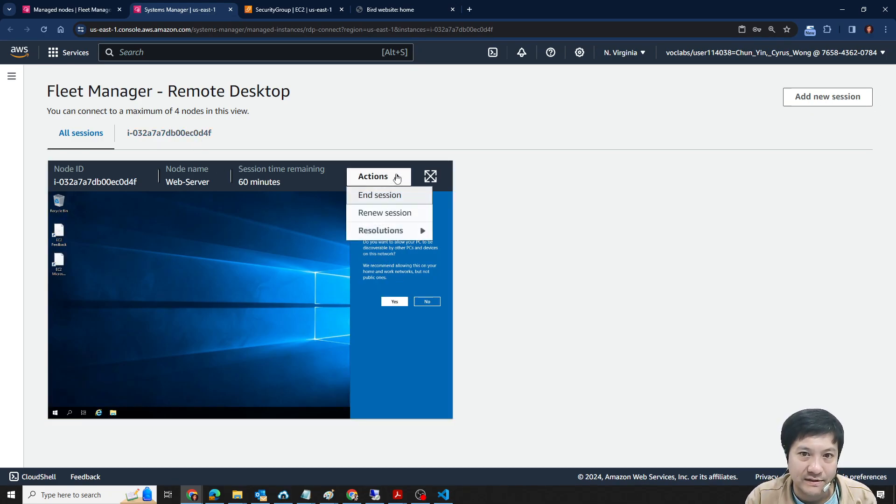
pyautogui.click(431, 176)
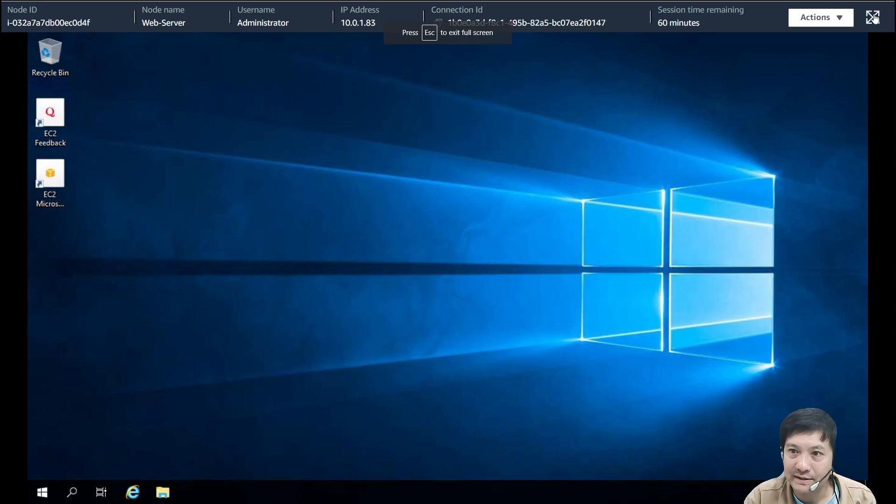
pyautogui.press('Escape')
# - Set the remote desktop resolution to 1920*1080, view the session in full screen, and exit full screen
pyautogui.click(378, 176)
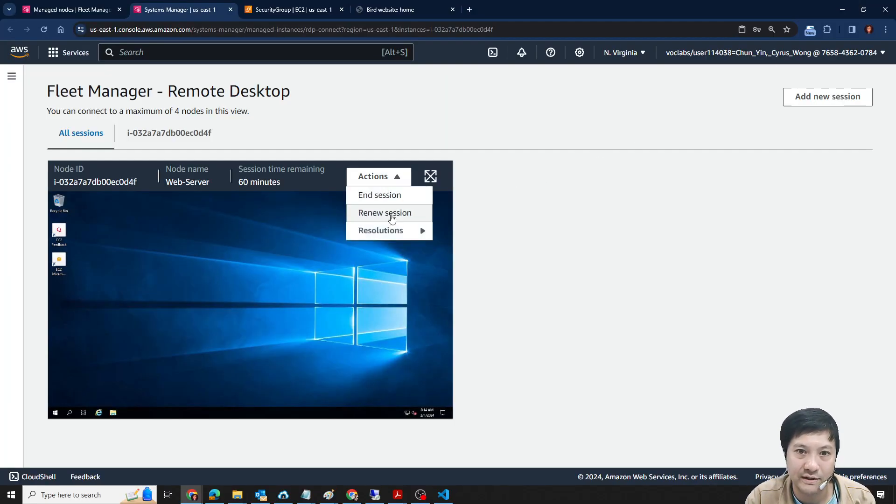
pyautogui.click(392, 230)
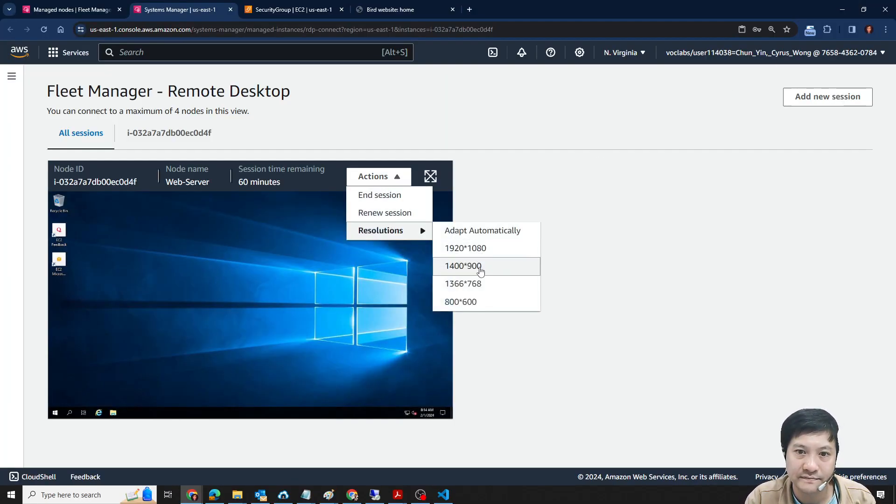
pyautogui.click(468, 248)
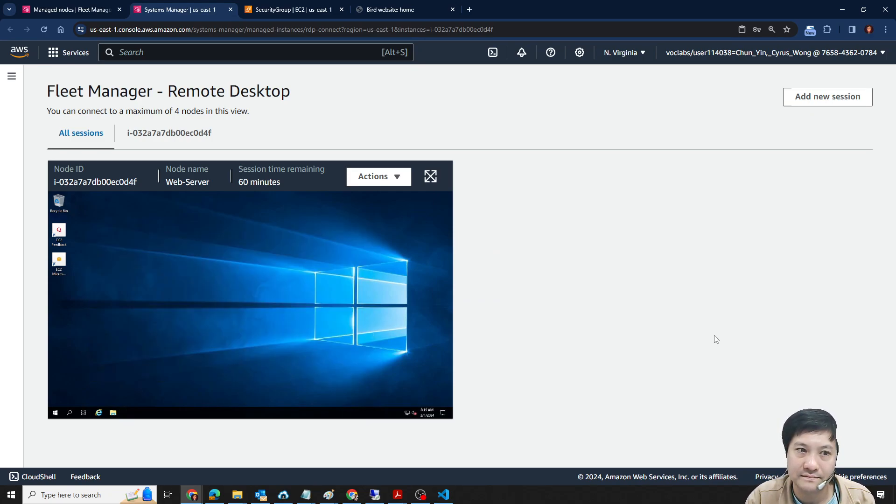
pyautogui.click(394, 177)
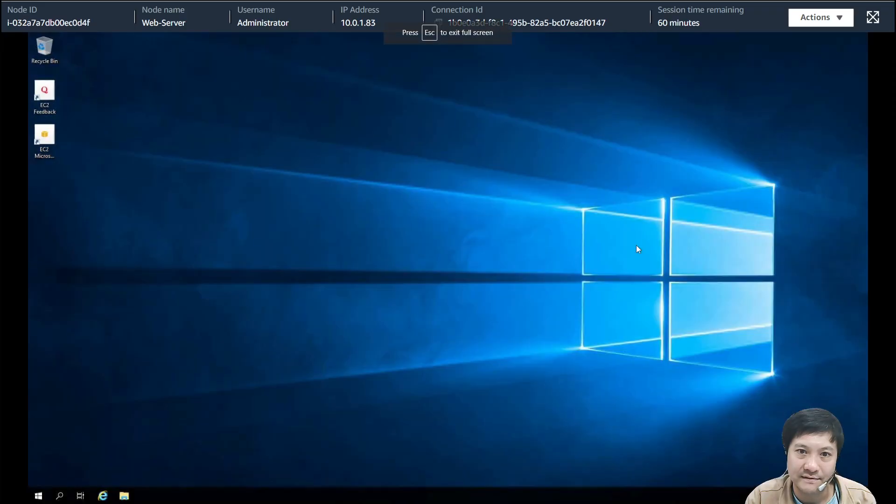
pyautogui.click(867, 21)
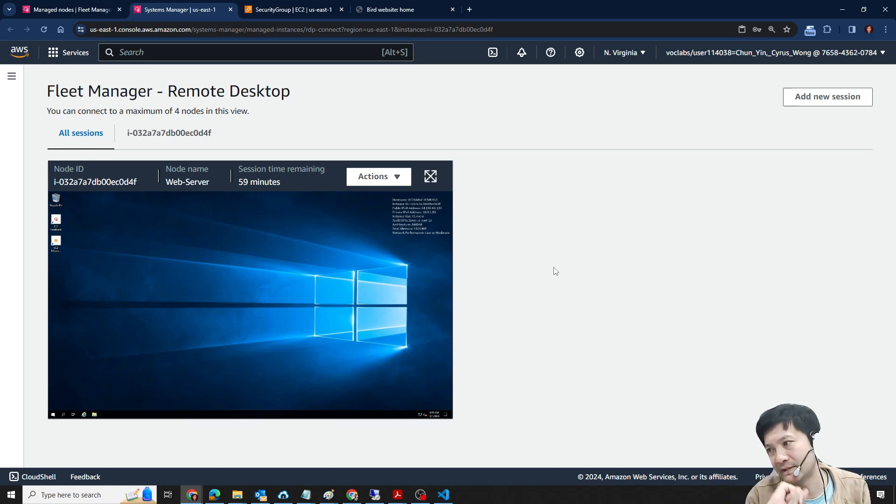
# - Restore the browser window and arrange the lab instructions and the Fleet Manager session side by side
pyautogui.doubleClick(606, 5)
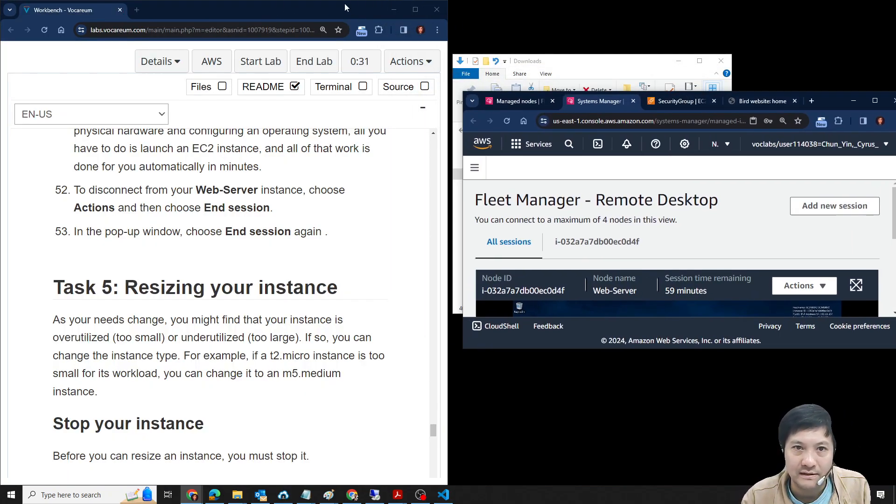
pyautogui.moveTo(290, 12); pyautogui.dragTo(0, 46)
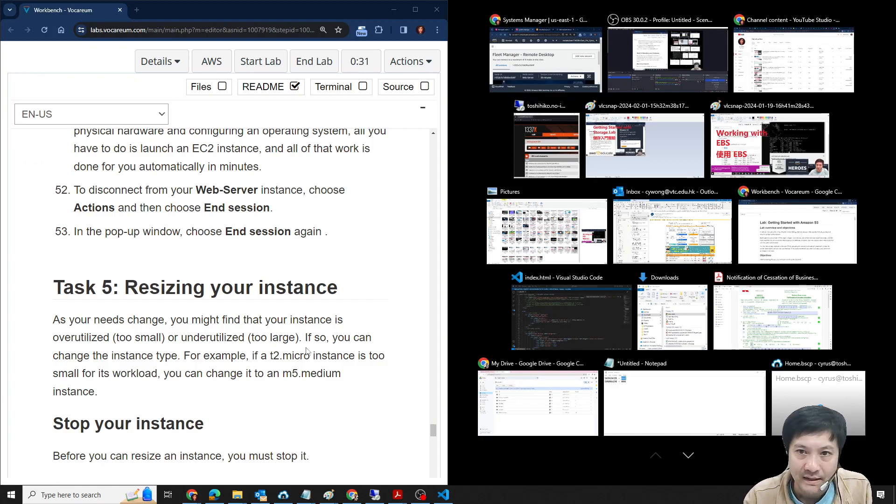
pyautogui.click(499, 83)
# - Read Task 5 steps 54 to 58 on stopping the Web-Server instance and switch to the Managed nodes page
pyautogui.scroll(-3, 287, 279)
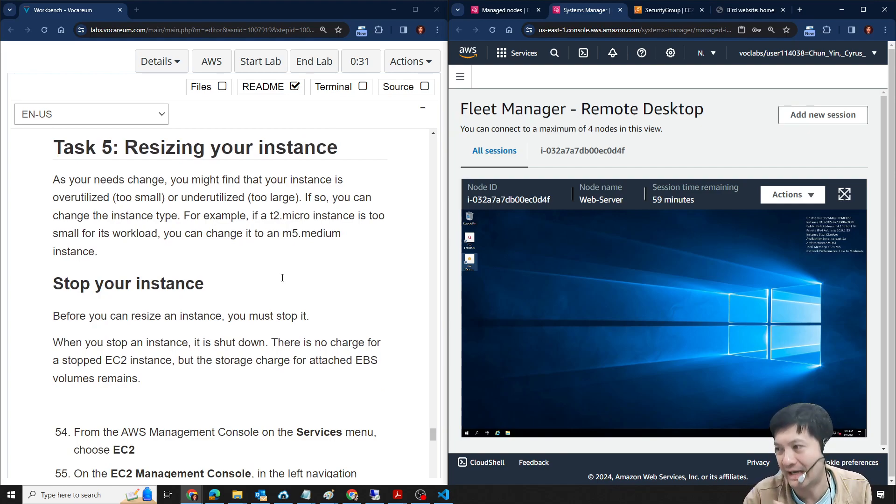
pyautogui.scroll(-5, 274, 274)
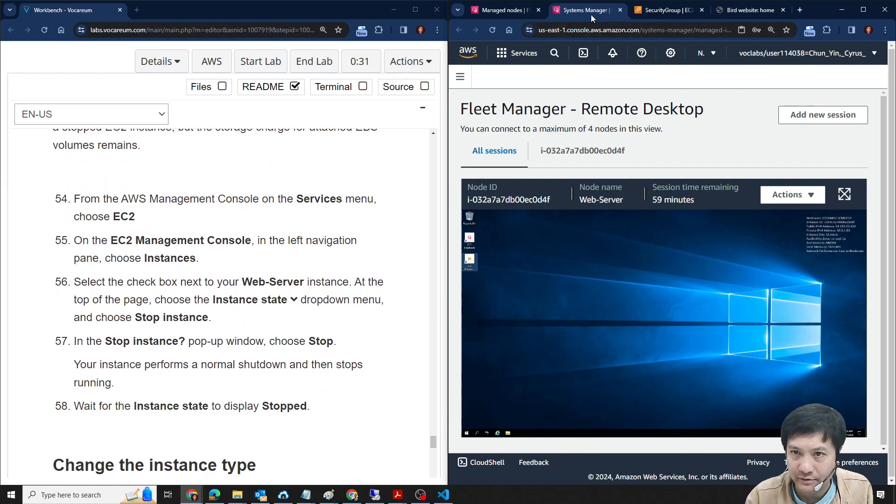
pyautogui.click(506, 10)
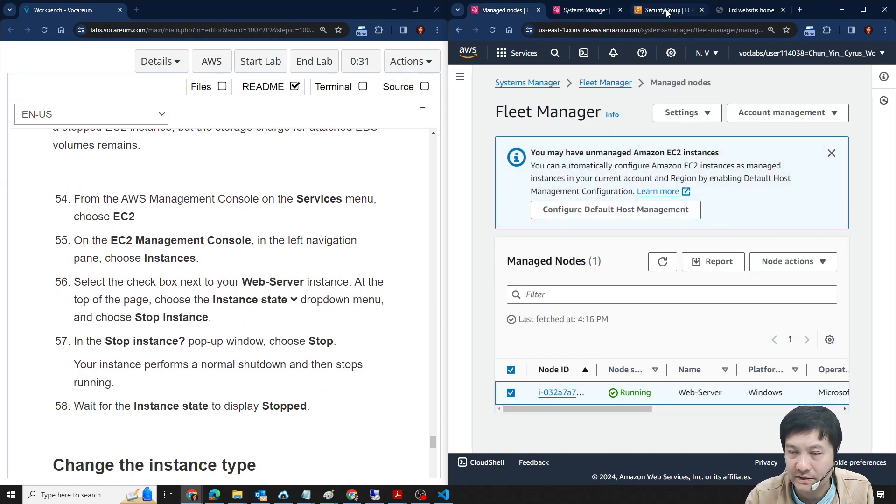
# - Open the list of running EC2 instances and select the Web-Server instance
pyautogui.click(655, 10)
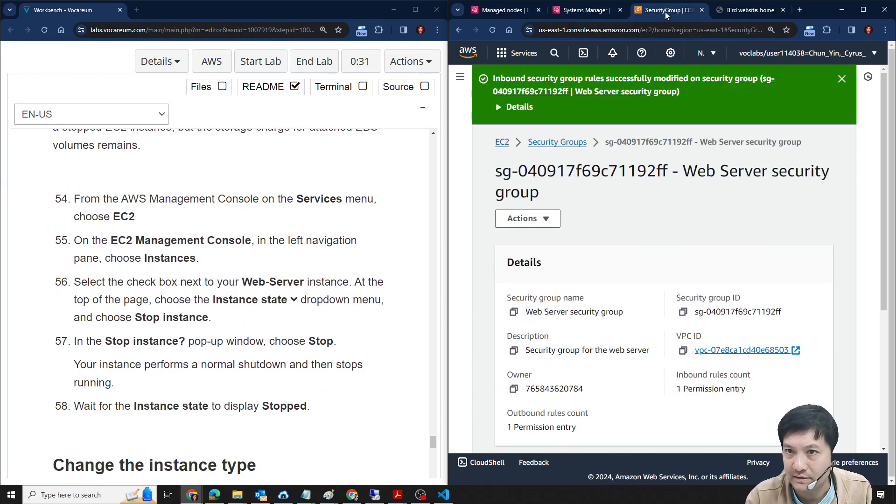
pyautogui.click(501, 144)
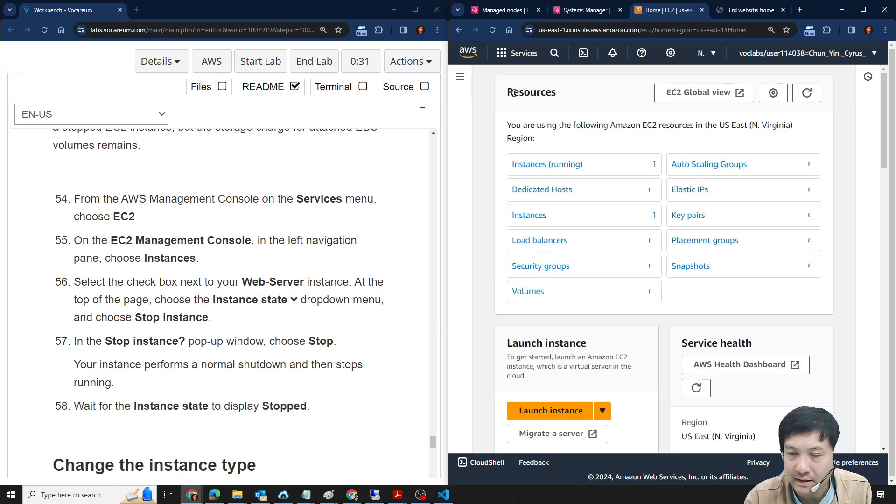
pyautogui.click(560, 169)
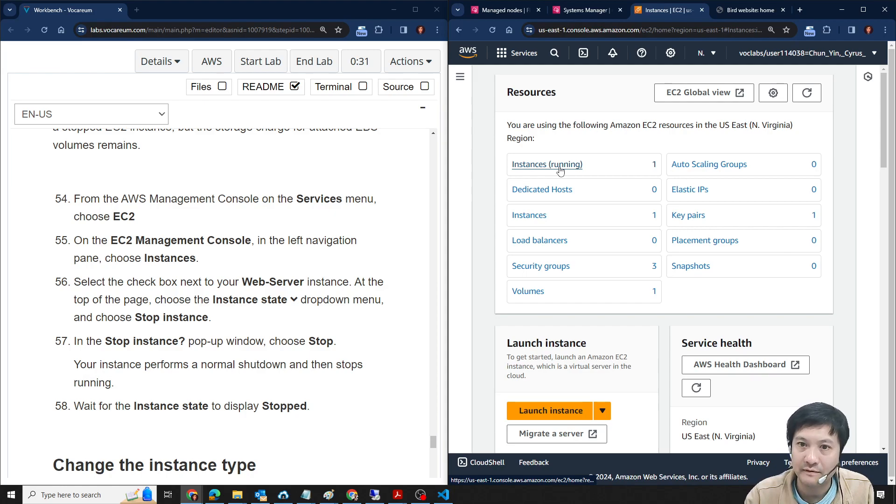
pyautogui.click(486, 221)
pyautogui.click(487, 221)
pyautogui.click(489, 223)
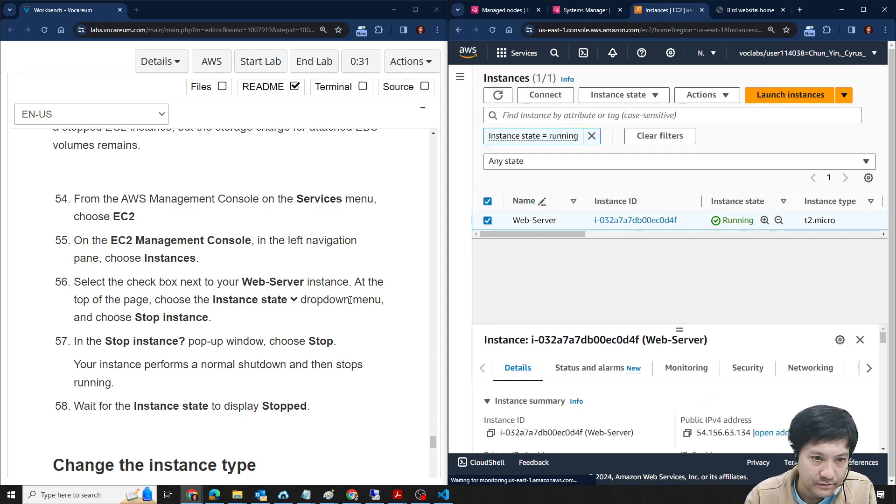
# - Stop the Web-Server instance and confirm the stop request
pyautogui.click(720, 102)
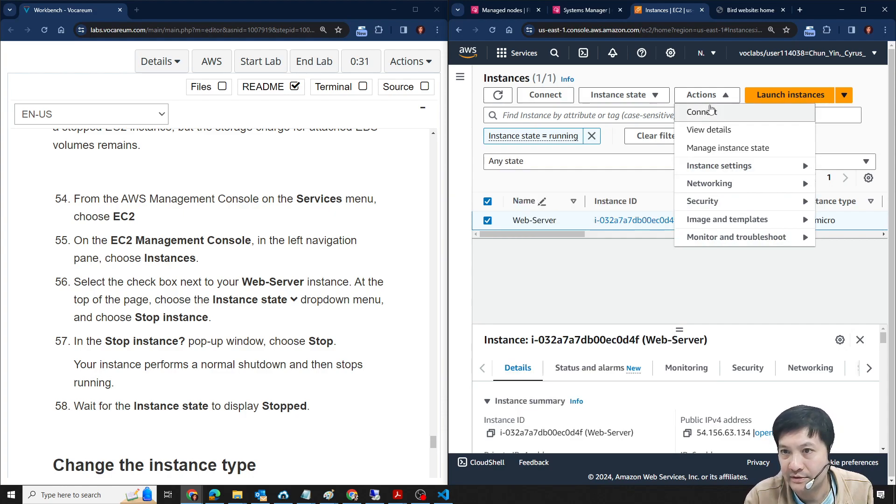
pyautogui.click(651, 95)
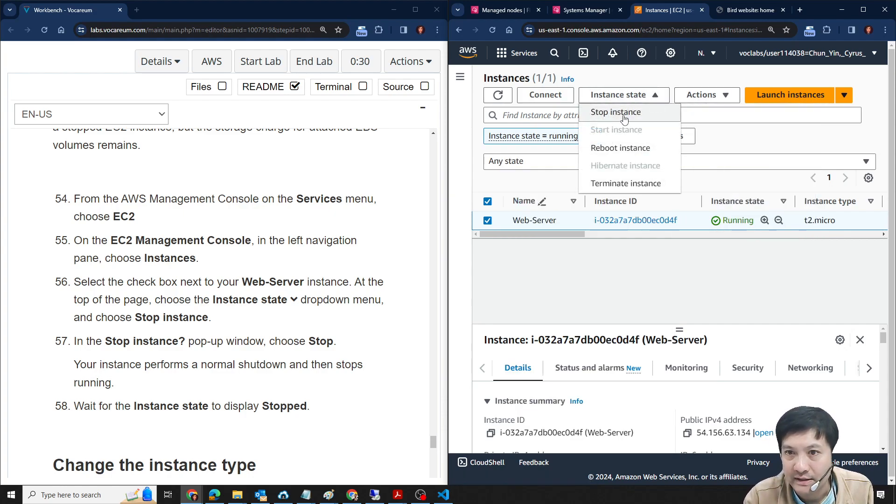
pyautogui.click(624, 119)
pyautogui.click(821, 341)
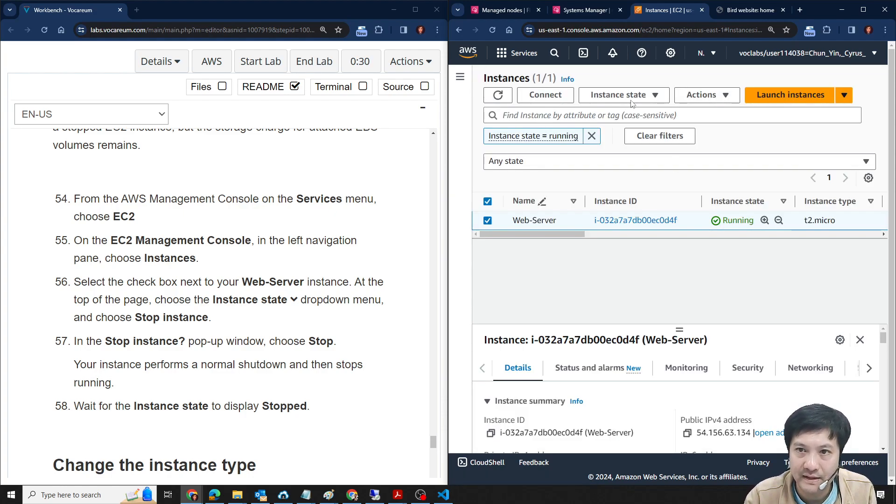
# - Check the Fleet Manager remote desktop session and read lab steps 59 and 60 on changing the instance type
pyautogui.click(581, 11)
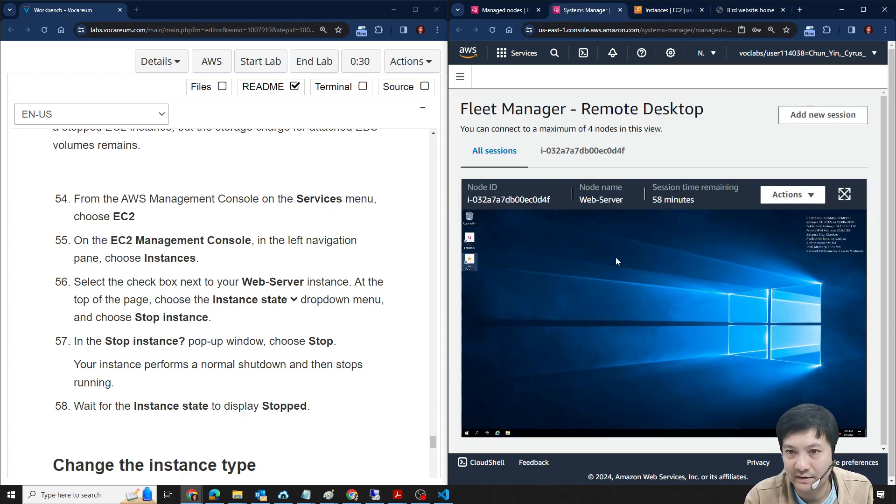
pyautogui.scroll(-2, 192, 303)
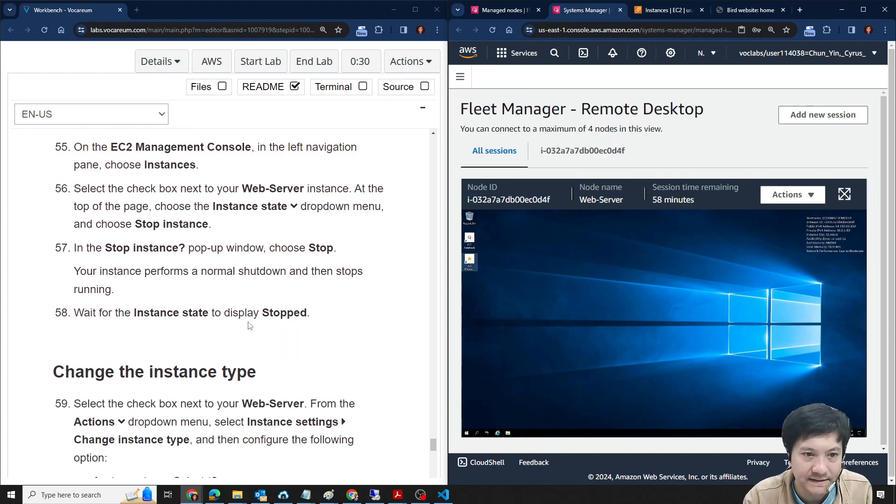
pyautogui.scroll(-3, 222, 321)
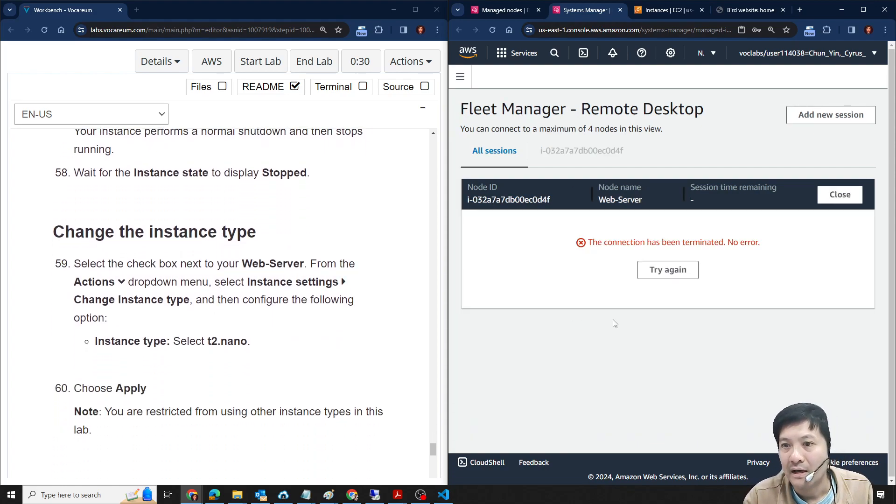
# - Refresh the EC2 Instances list and remove its "Instance state = running" filter, highlighting the t2.nano requirement in the lab instructions
pyautogui.click(667, 10)
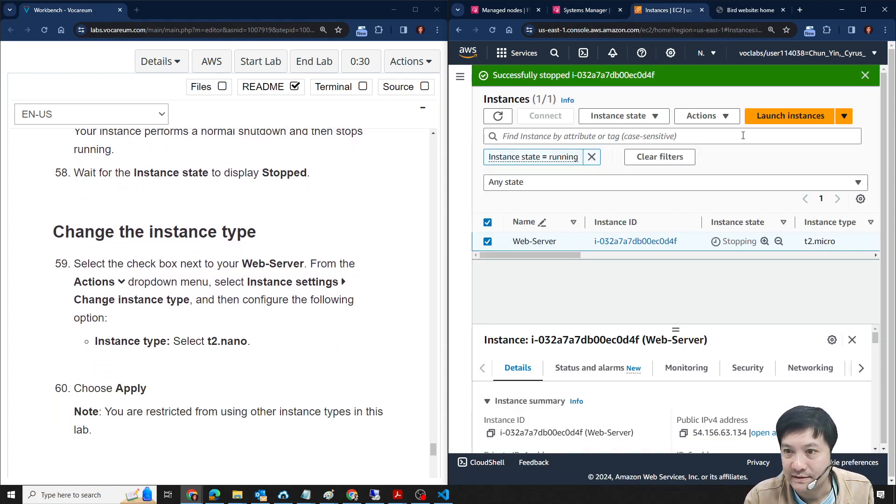
pyautogui.click(498, 117)
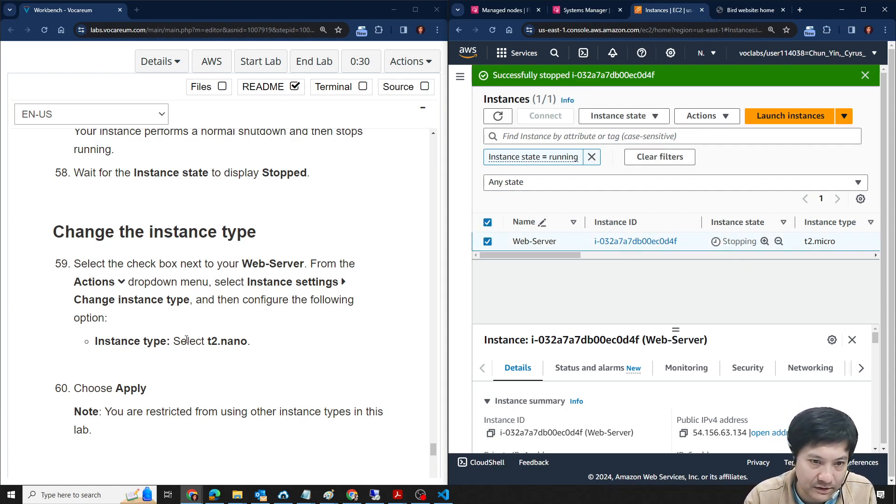
pyautogui.moveTo(206, 342); pyautogui.dragTo(248, 342)
pyautogui.click(224, 343)
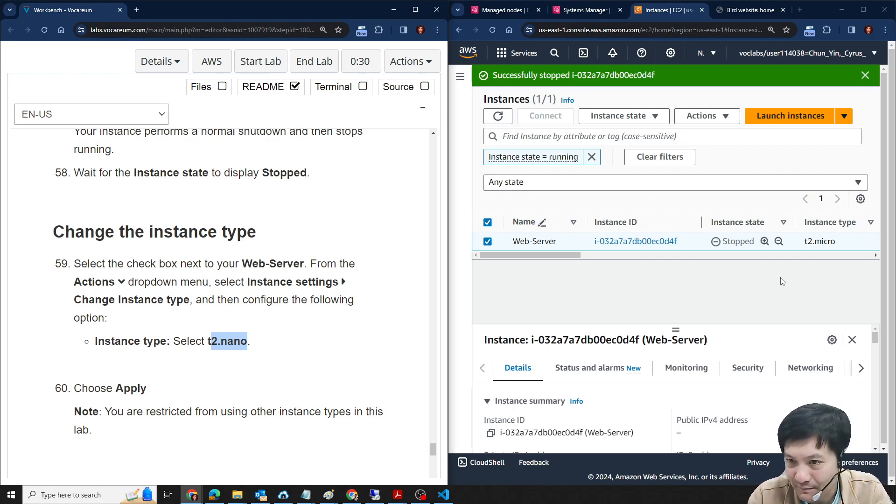
pyautogui.click(498, 115)
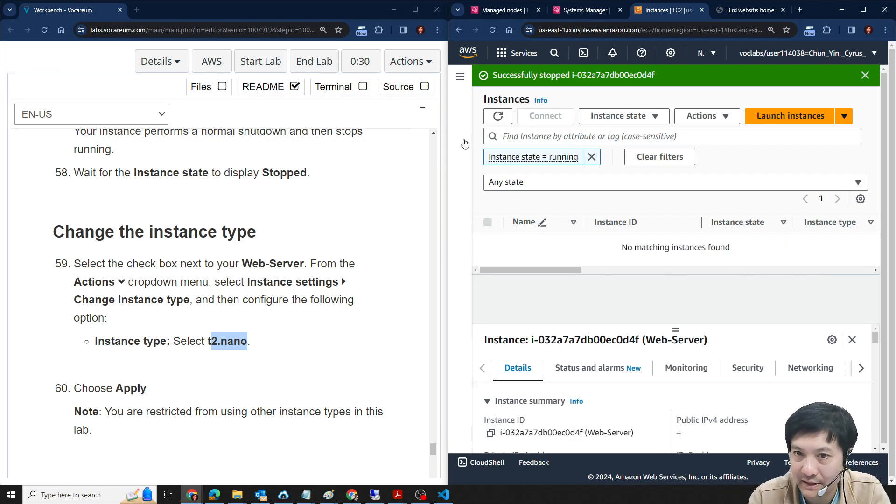
pyautogui.click(592, 157)
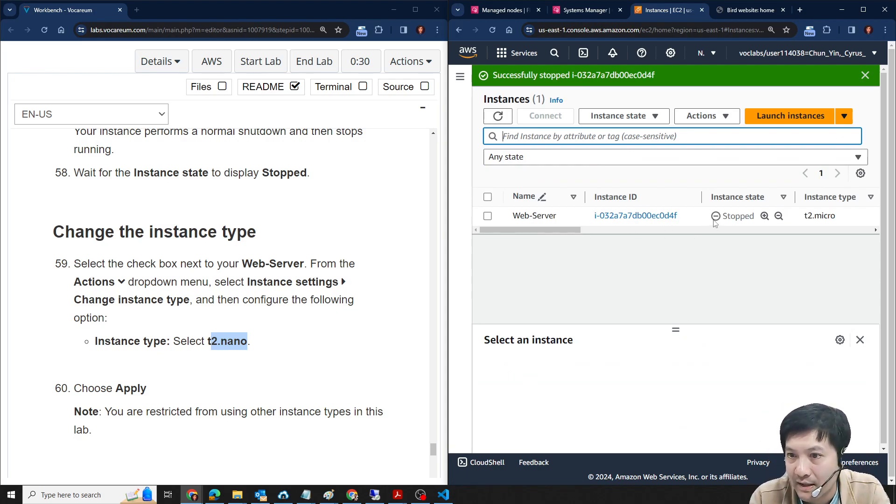
pyautogui.click(498, 116)
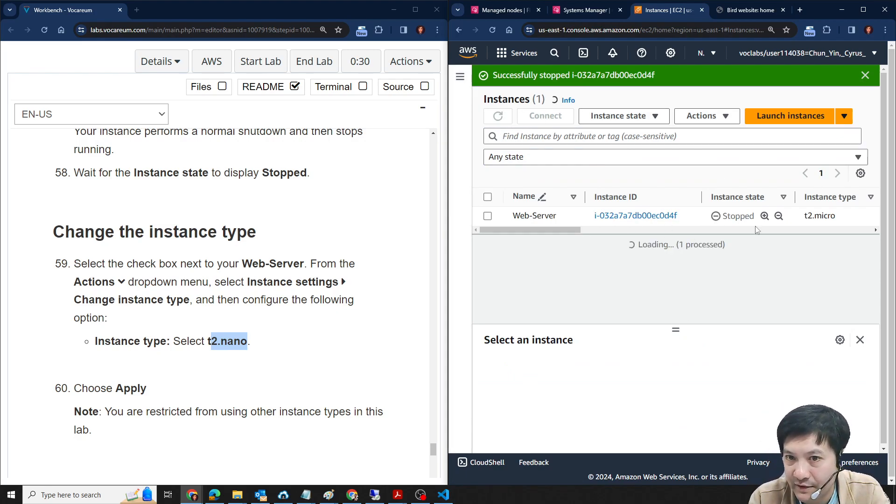
# - Open Change instance type for the stopped Web-Server instance and choose t2.nano as the new instance type
pyautogui.click(488, 216)
pyautogui.click(722, 117)
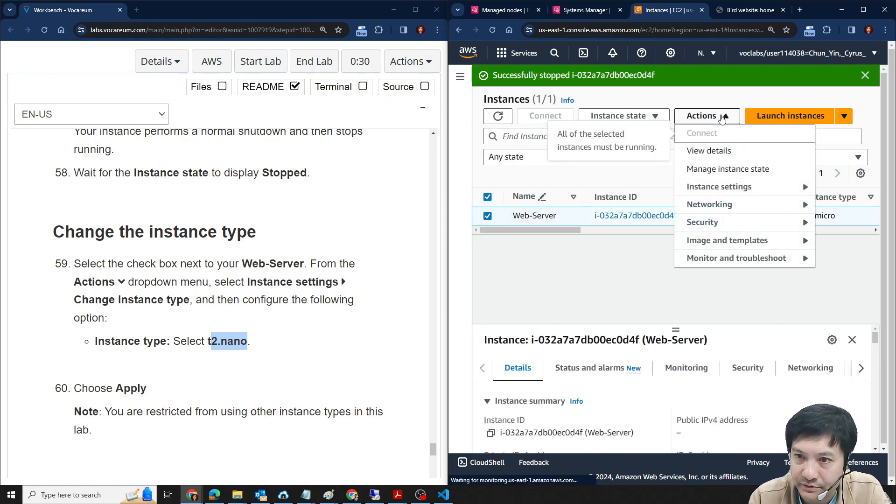
pyautogui.click(609, 286)
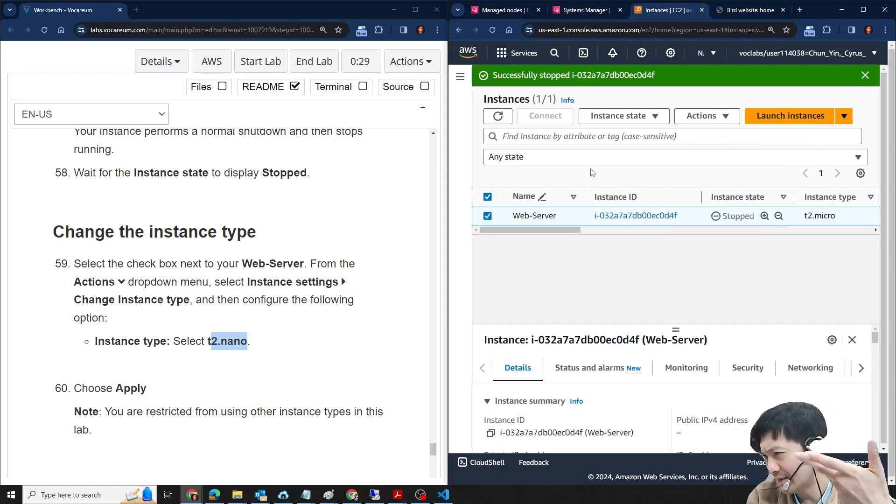
pyautogui.click(728, 121)
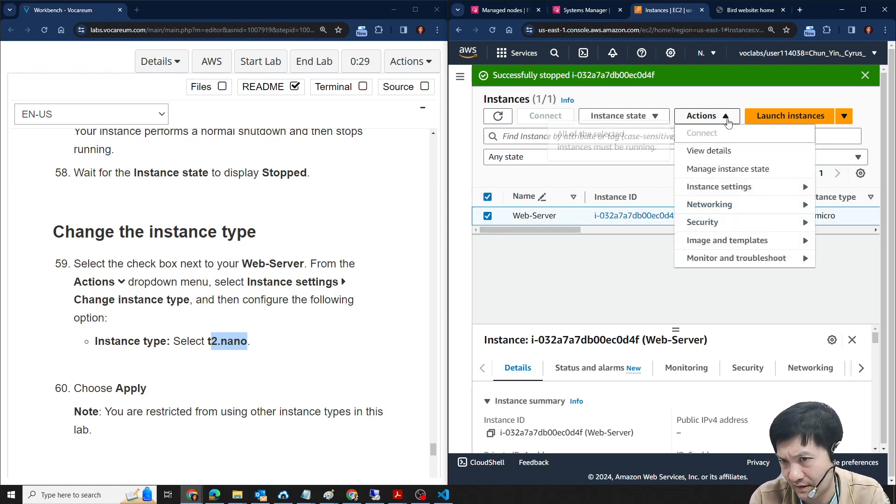
pyautogui.moveTo(736, 190)
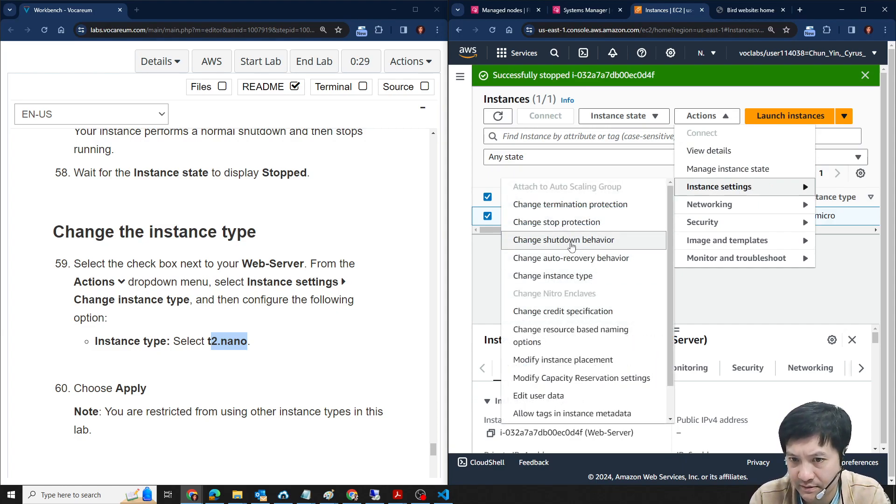
pyautogui.click(555, 275)
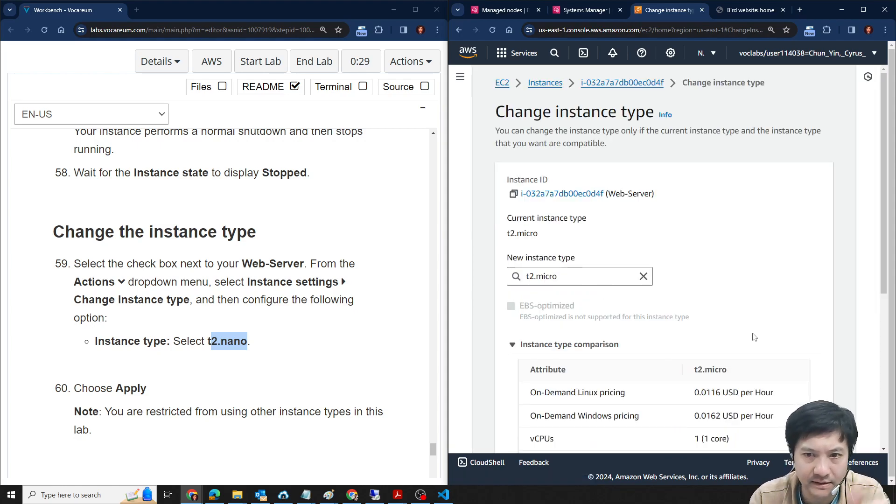
pyautogui.click(634, 275)
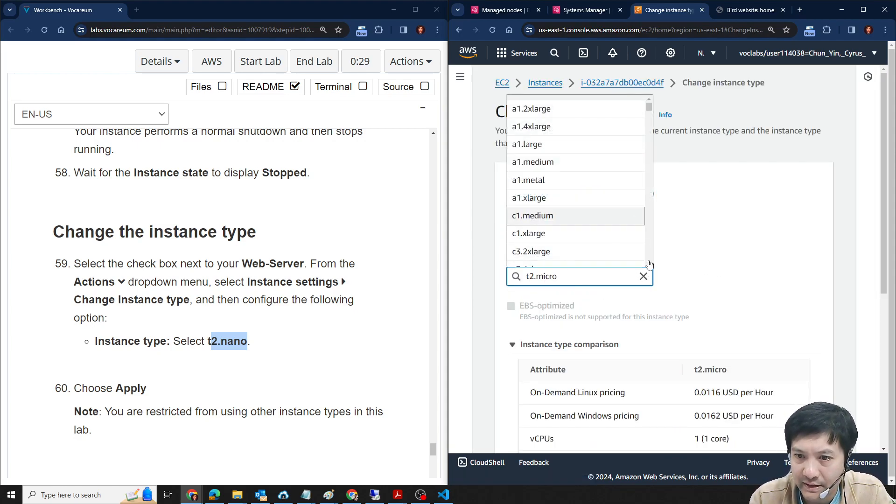
pyautogui.doubleClick(541, 277)
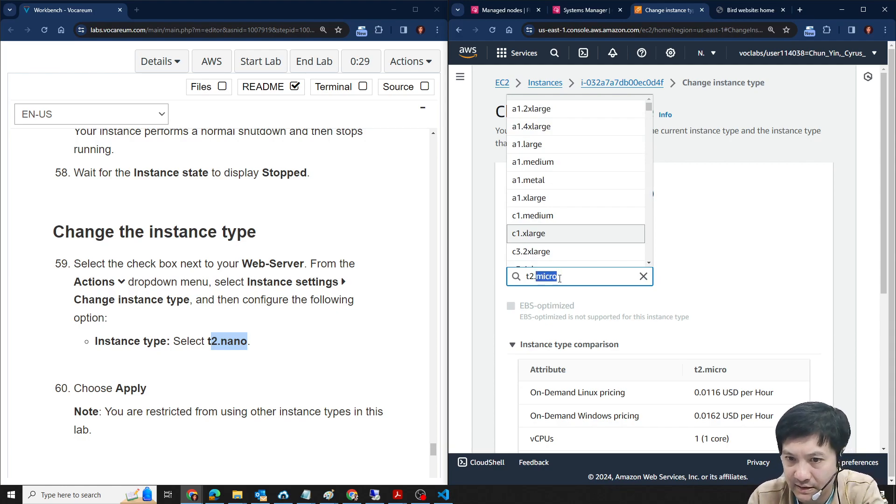
pyautogui.press('BackSpace')
pyautogui.click(527, 220)
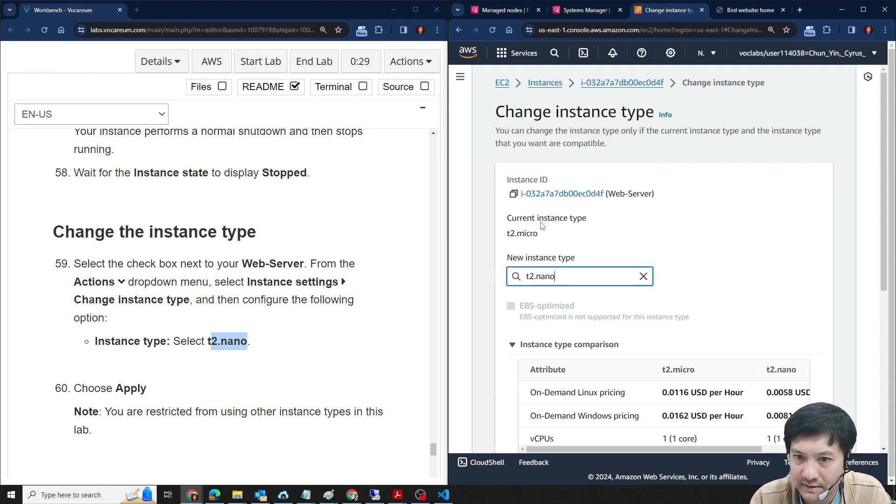
# - Compare the memory and On-Demand Windows pricing of t2.micro and t2.nano, and apply the instance type change
pyautogui.scroll(-1, 748, 250)
pyautogui.scroll(-3, 748, 249)
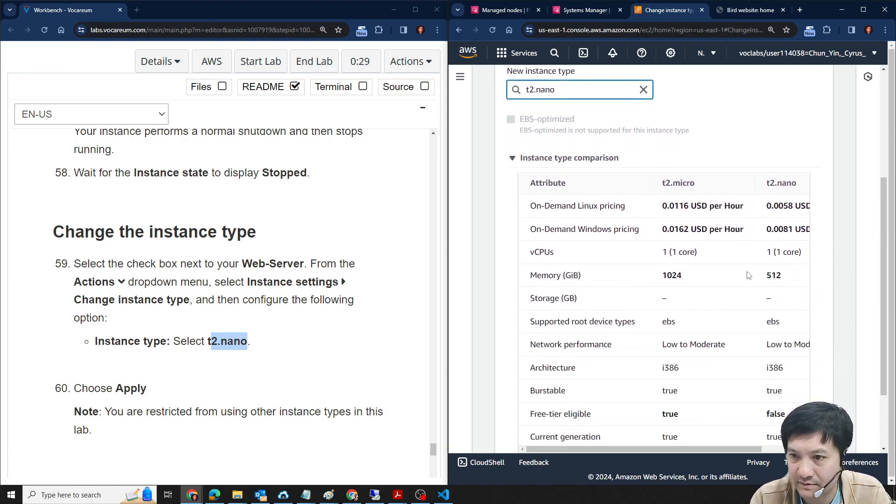
pyautogui.moveTo(660, 280); pyautogui.dragTo(693, 279)
pyautogui.moveTo(760, 280); pyautogui.dragTo(792, 279)
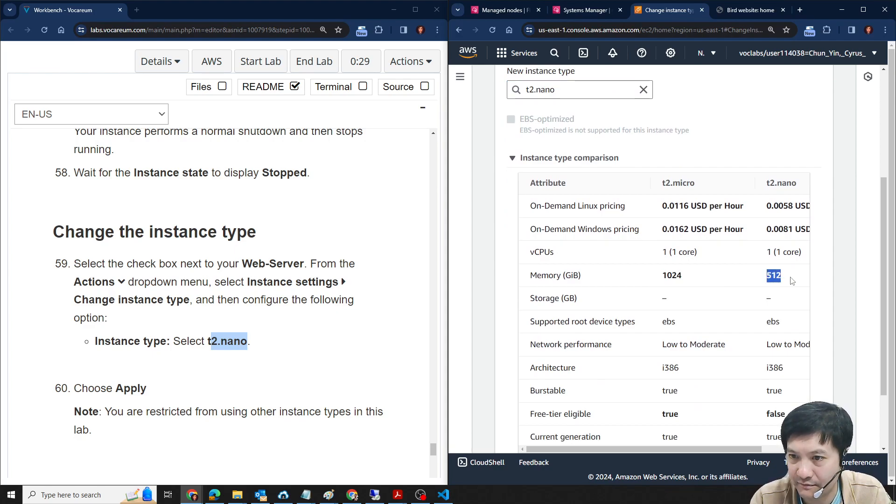
pyautogui.scroll(-4, 270, 320)
pyautogui.click(824, 311)
pyautogui.scroll(-2, 824, 312)
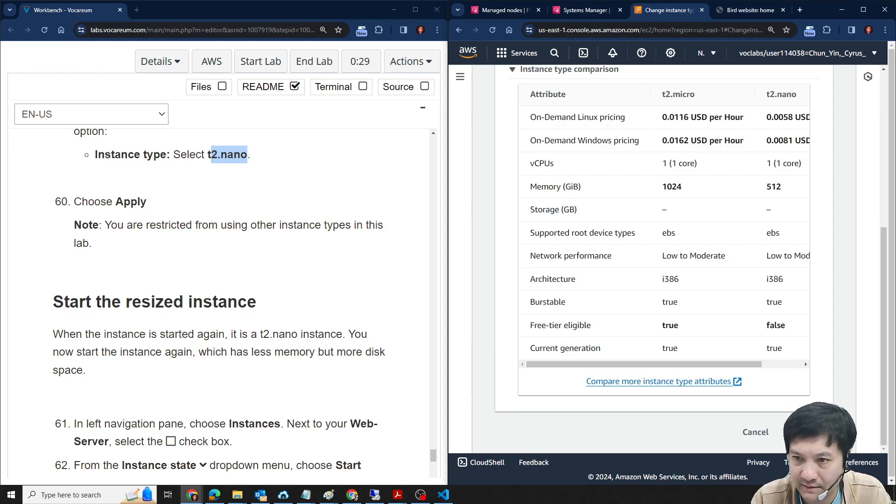
pyautogui.scroll(2, 770, 254)
pyautogui.scroll(-2, 769, 210)
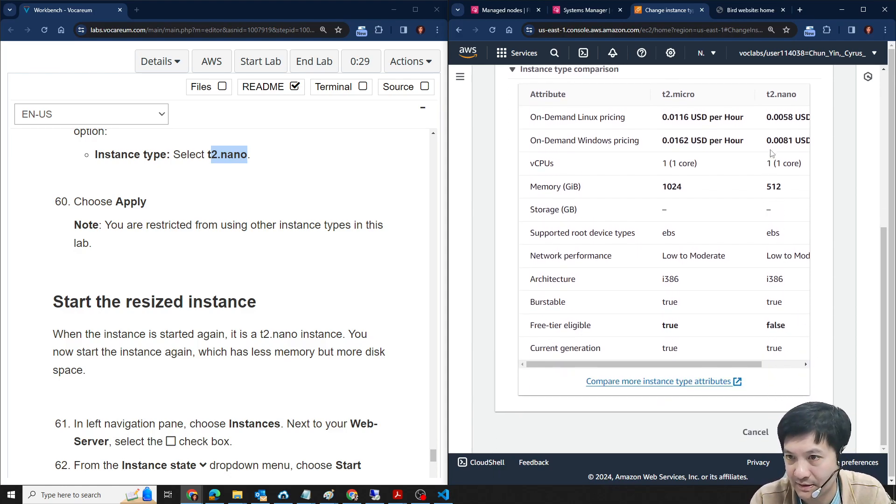
pyautogui.doubleClick(785, 140)
pyautogui.click(809, 432)
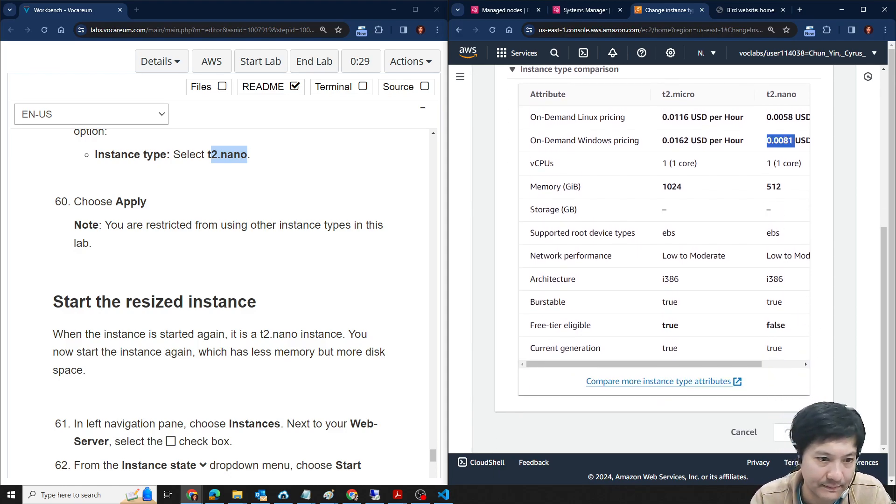
# - Select the resized Web-Server instance and start it, following lab steps 61 and 62
pyautogui.scroll(-4, 145, 260)
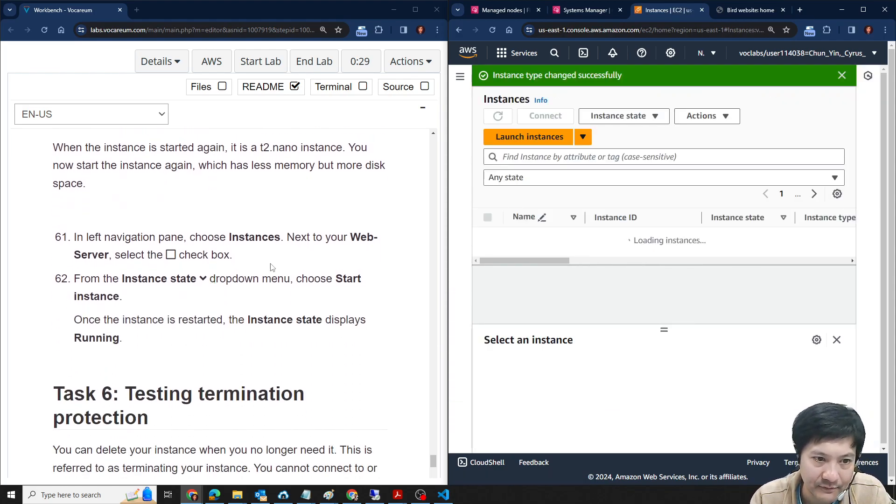
pyautogui.click(487, 236)
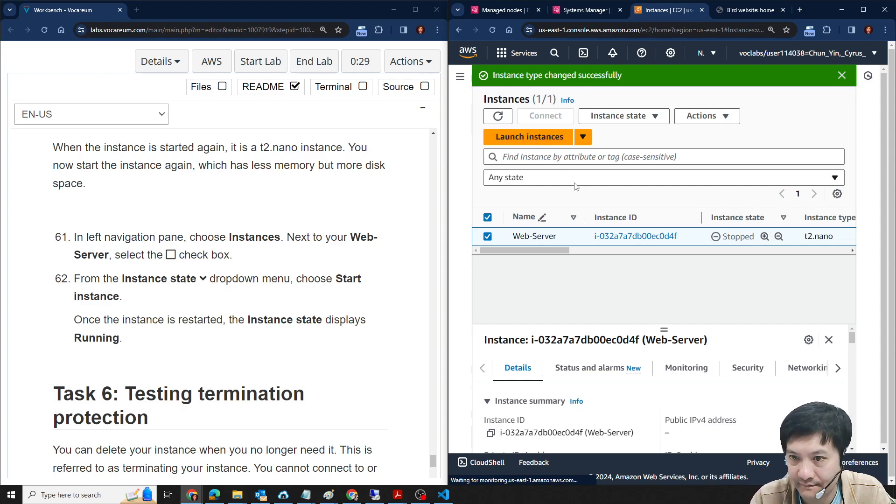
pyautogui.click(650, 118)
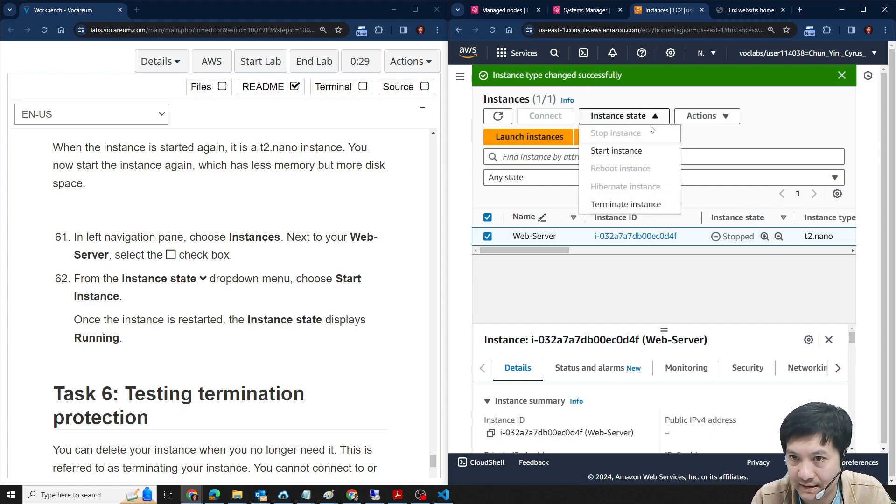
pyautogui.click(631, 154)
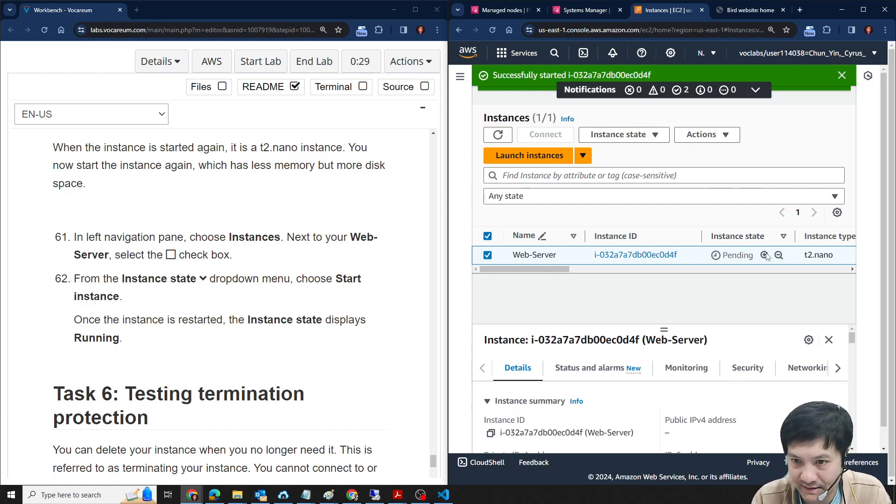
# - Read the Task 6 introduction and lab steps 63 and 64 on testing termination protection
pyautogui.scroll(-4, 296, 334)
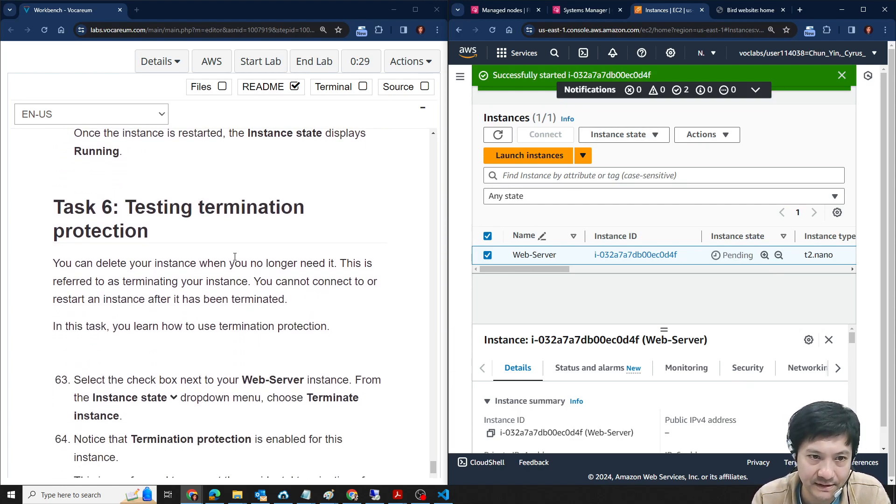
pyautogui.scroll(2, 234, 258)
pyautogui.scroll(-3, 266, 232)
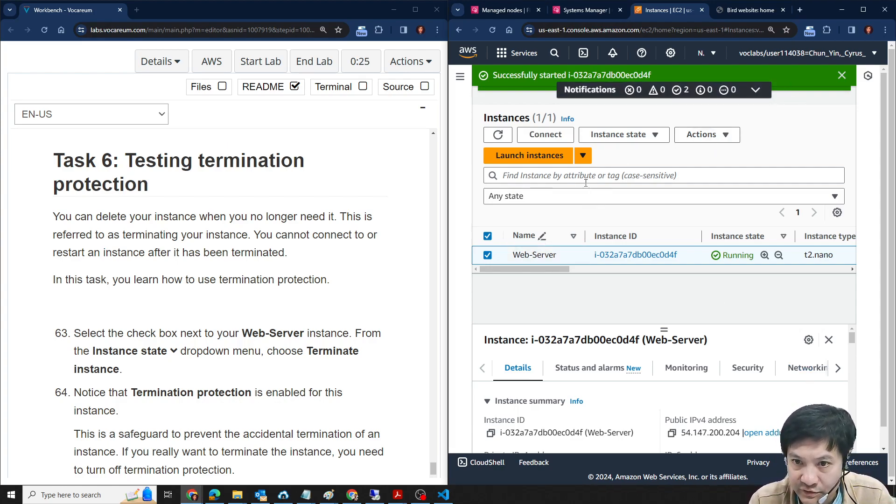
# - Copy the public IPv4 DNS name from the details of the running Web-Server instance
pyautogui.scroll(-1, 614, 246)
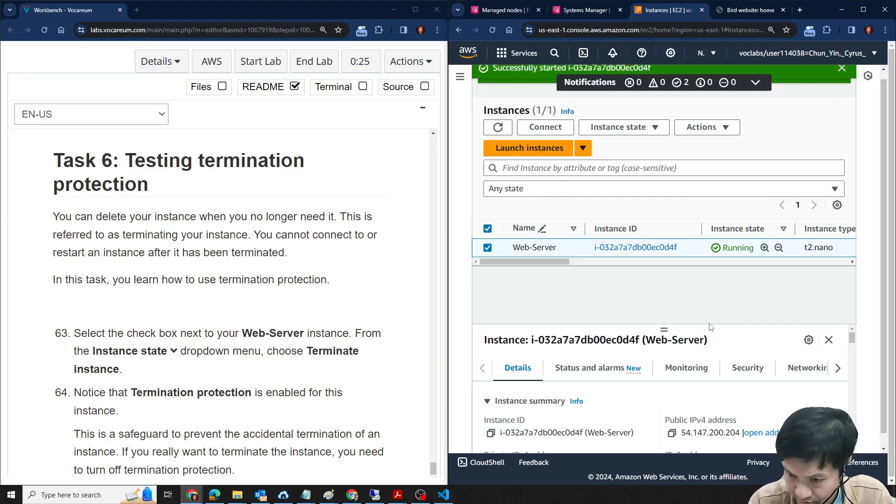
pyautogui.scroll(-1, 701, 403)
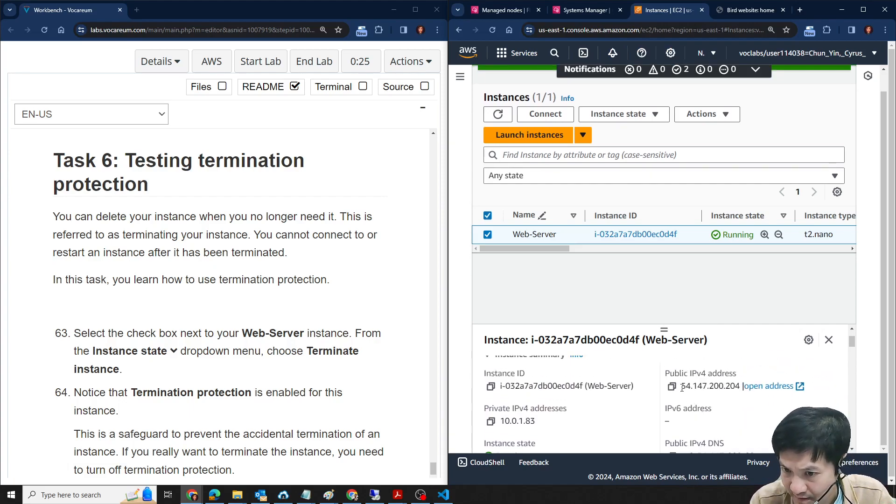
pyautogui.scroll(-1, 682, 389)
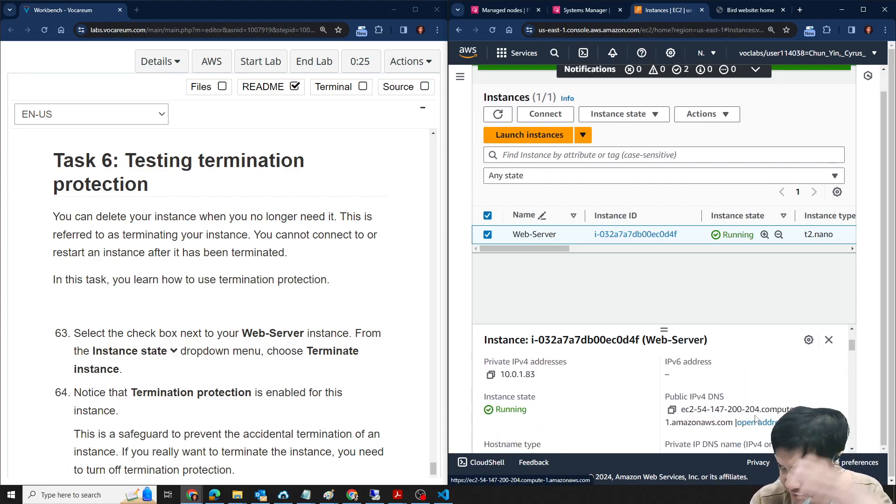
pyautogui.click(671, 410)
pyautogui.scroll(2, 758, 422)
pyautogui.scroll(-1, 758, 421)
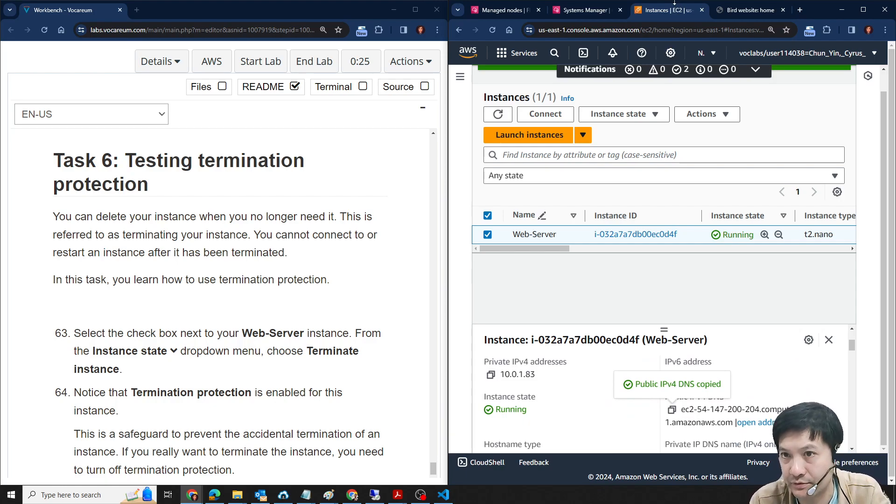
# - Load the copied public DNS address in a new browser tab to check that the bird website works on the restarted instance
pyautogui.click(756, 9)
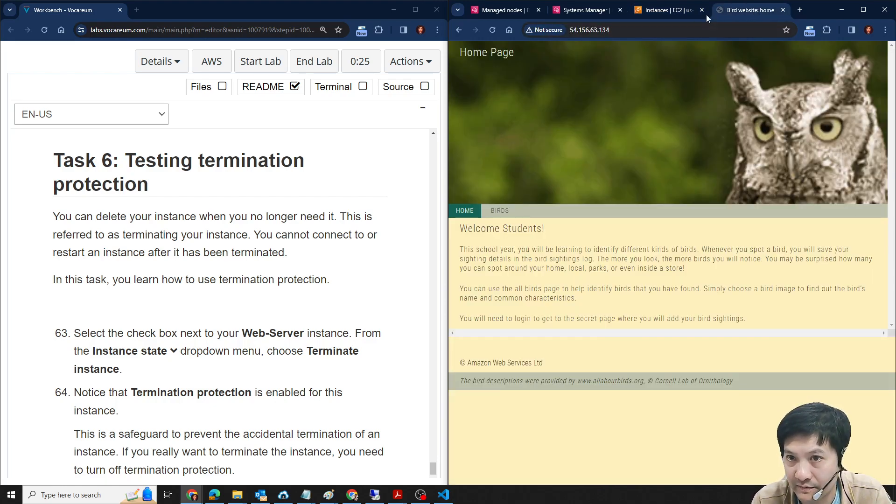
pyautogui.click(800, 10)
pyautogui.hotkey('ctrl', 'v')
pyautogui.press('Return')
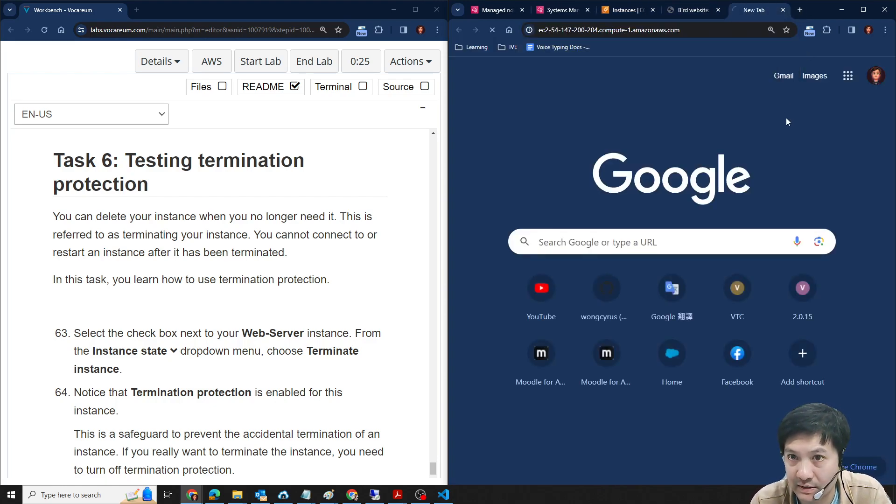
pyautogui.click(694, 10)
pyautogui.click(756, 9)
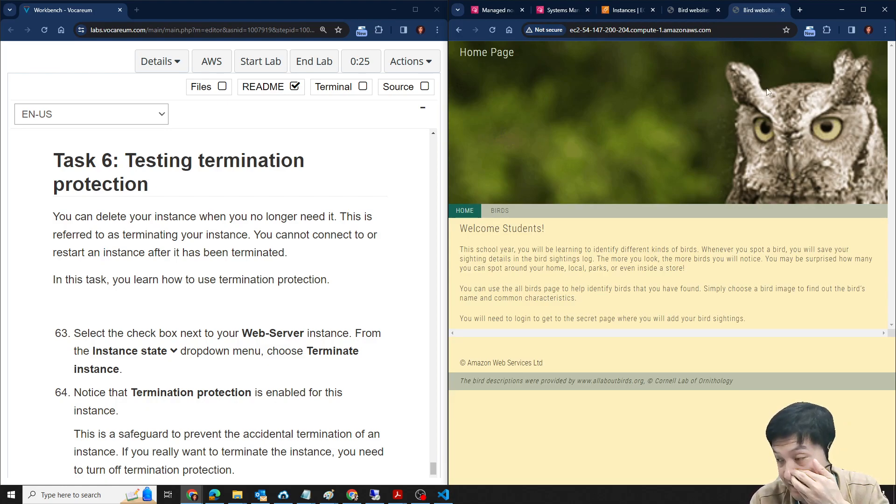
# - Read lab steps 63 to 65, select the Web-Server instance in the EC2 console, and try to terminate it with termination protection enabled
pyautogui.click(301, 308)
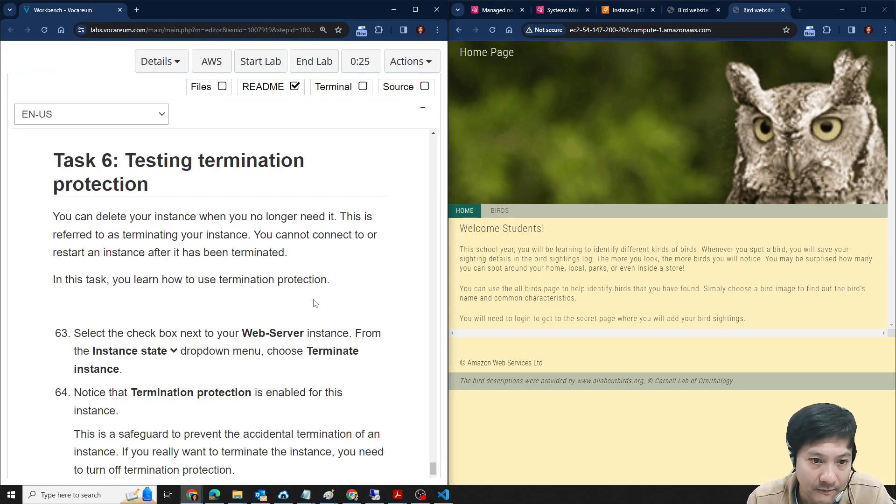
pyautogui.scroll(-1, 315, 300)
pyautogui.scroll(-1, 167, 322)
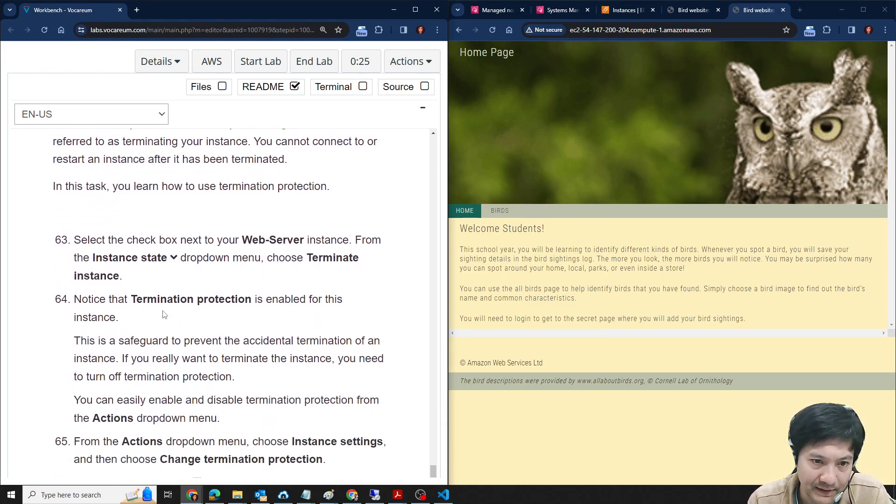
pyautogui.click(623, 10)
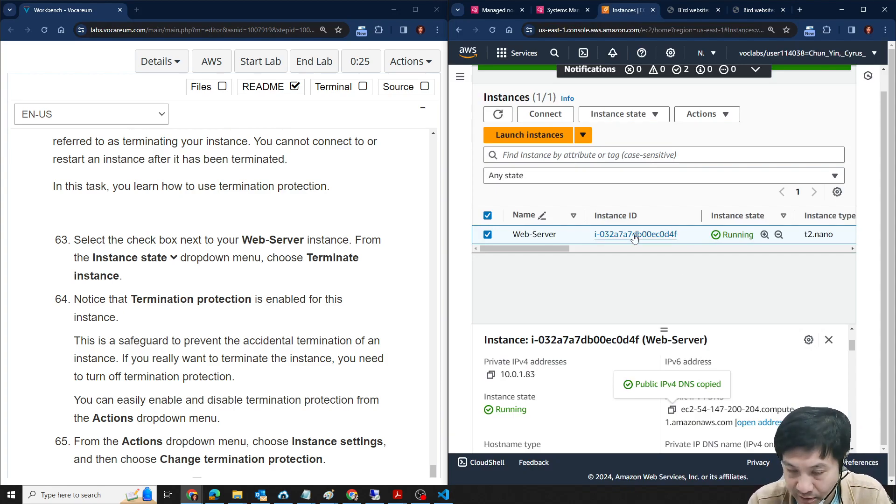
pyautogui.click(487, 234)
pyautogui.click(487, 234)
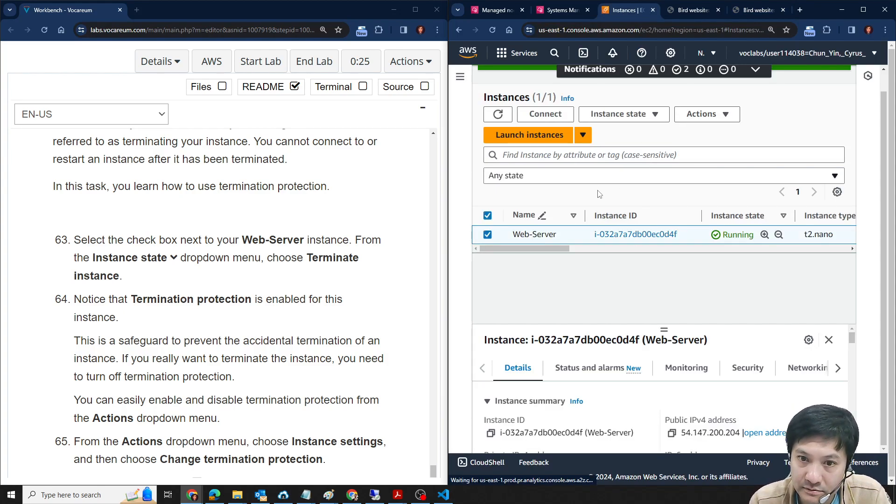
pyautogui.click(705, 117)
pyautogui.click(658, 116)
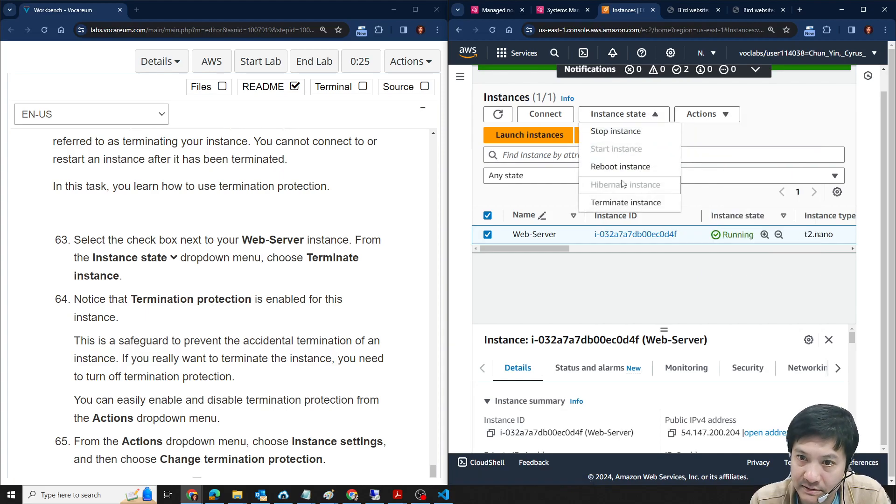
pyautogui.click(624, 202)
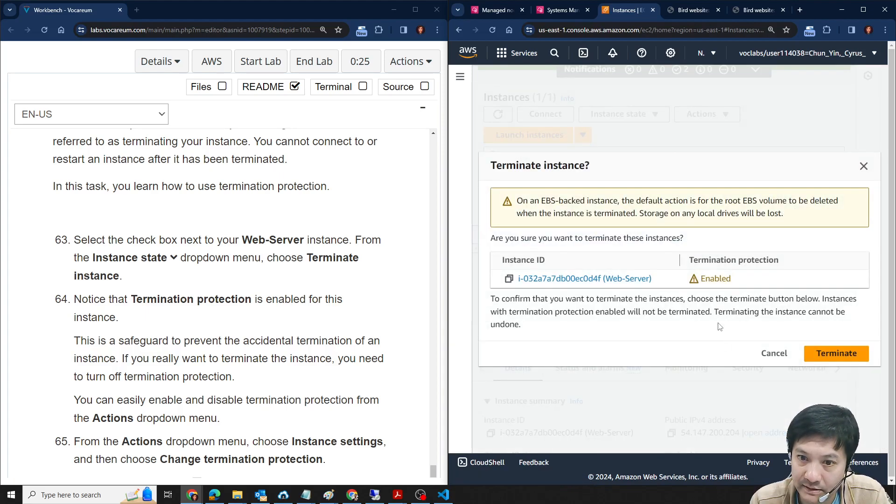
pyautogui.click(828, 355)
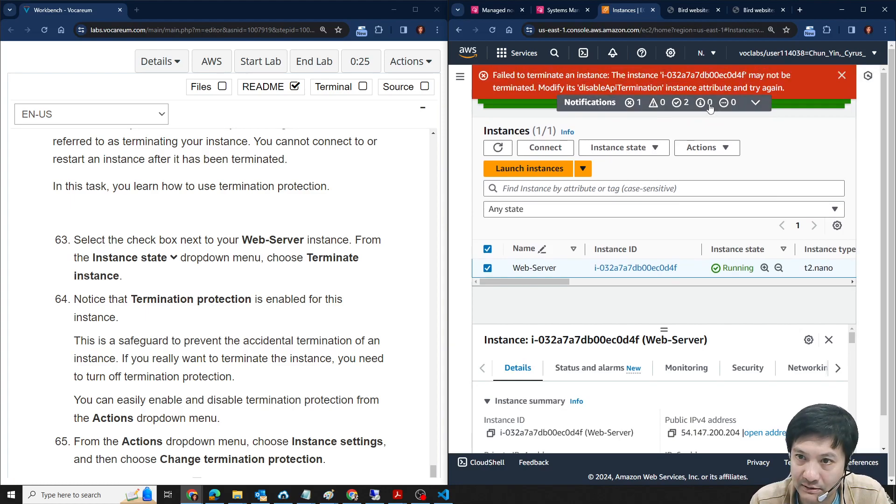
# - Read lab steps 65 to 68 and dismiss the failed-termination and instance-started notifications
pyautogui.scroll(-3, 303, 352)
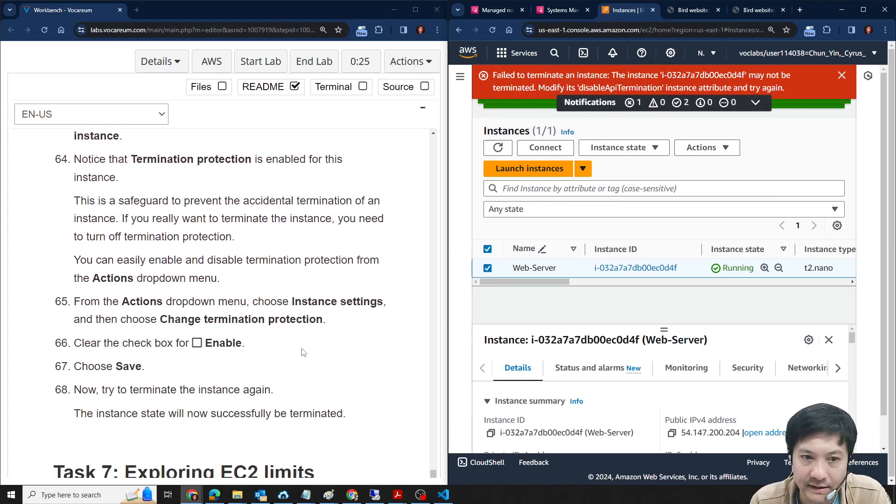
pyautogui.click(842, 75)
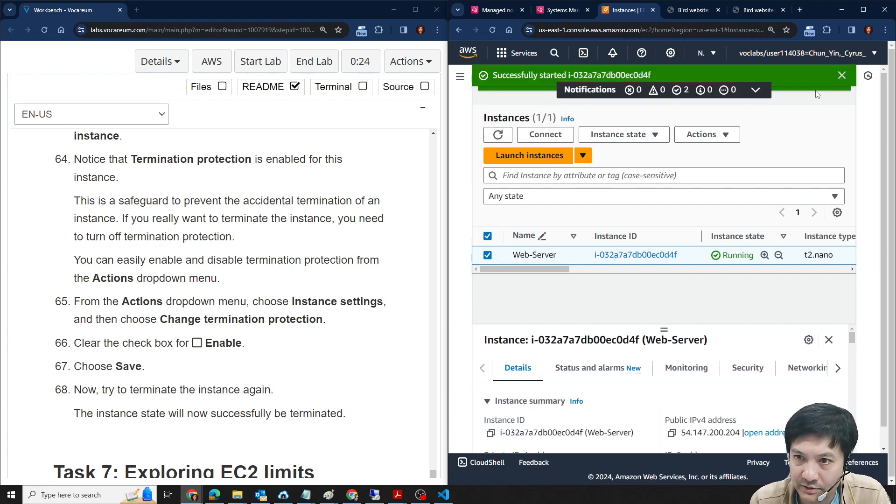
pyautogui.click(842, 75)
# - Disable termination protection for the Web-Server instance in its instance settings and save the change
pyautogui.click(654, 120)
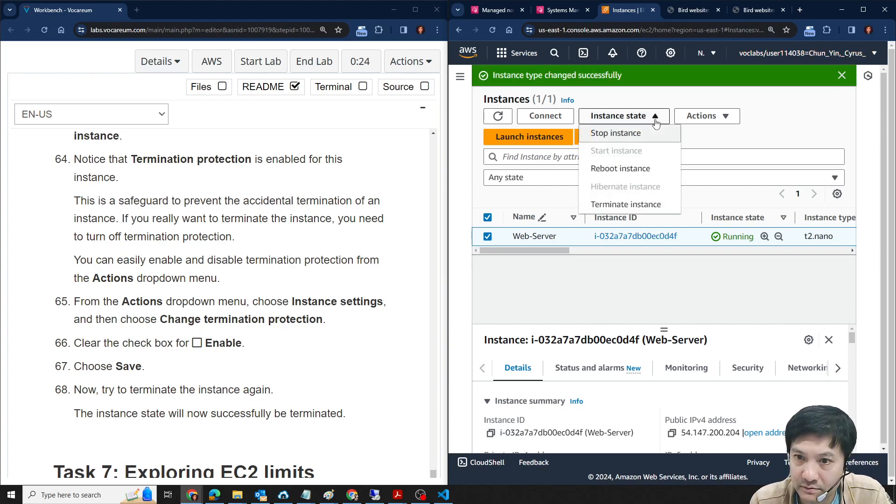
pyautogui.click(704, 116)
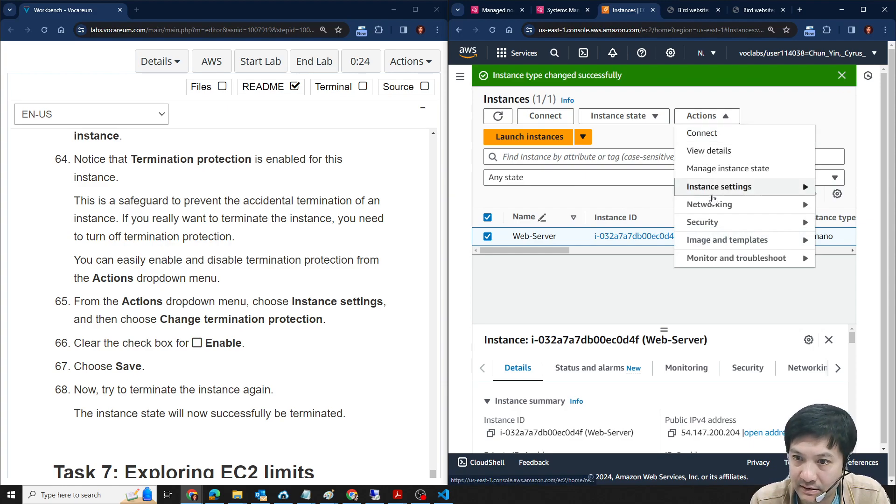
pyautogui.moveTo(713, 227)
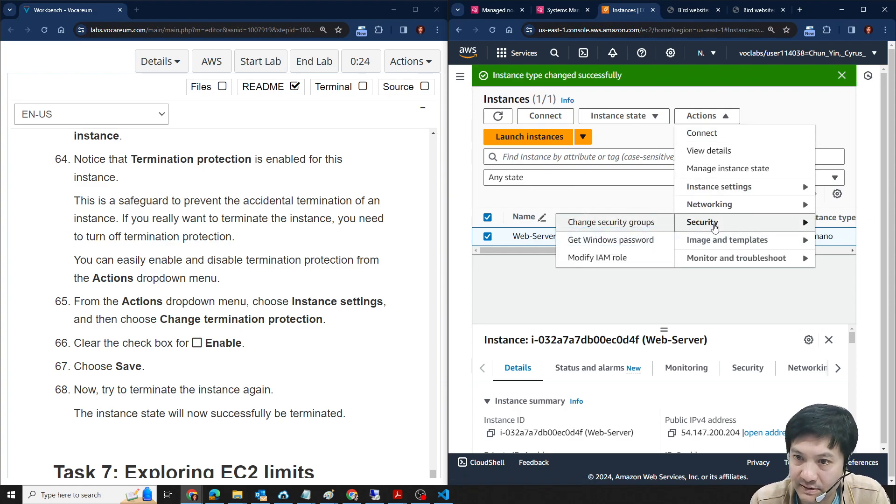
pyautogui.moveTo(720, 193)
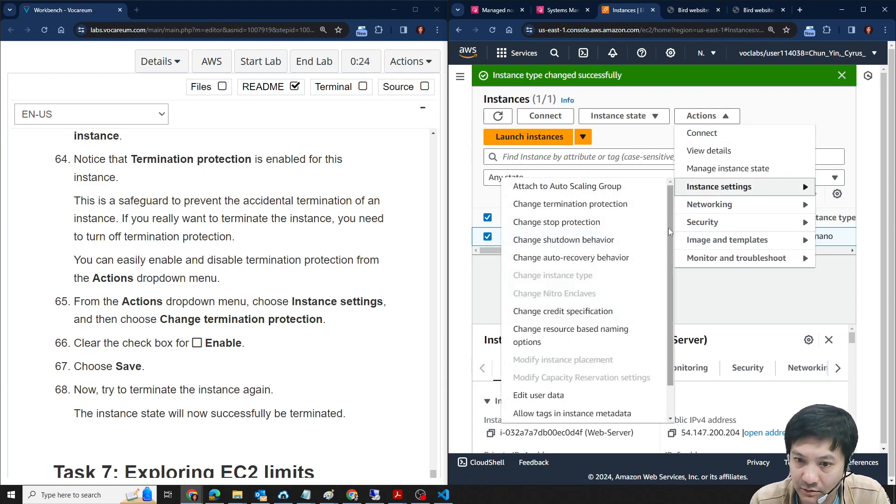
pyautogui.moveTo(668, 288)
pyautogui.mouseDown()
pyautogui.moveTo(670, 354)
pyautogui.moveTo(677, 292)
pyautogui.mouseUp()
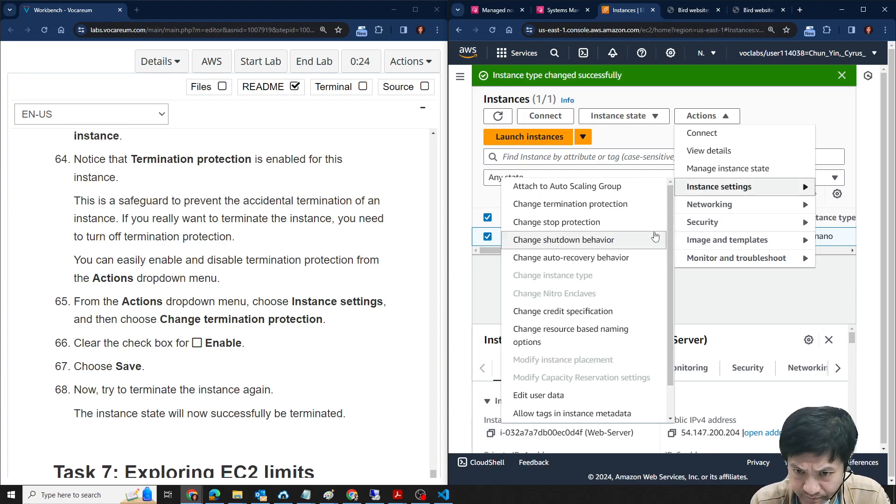
pyautogui.click(563, 207)
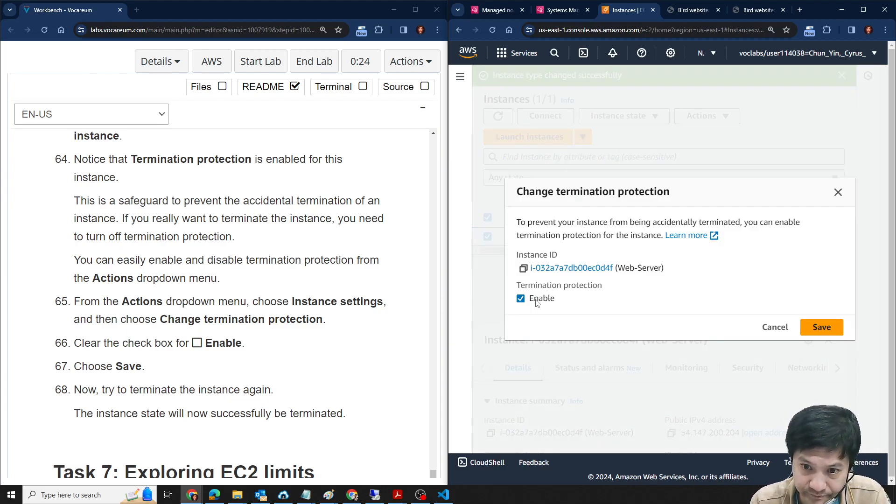
pyautogui.click(520, 298)
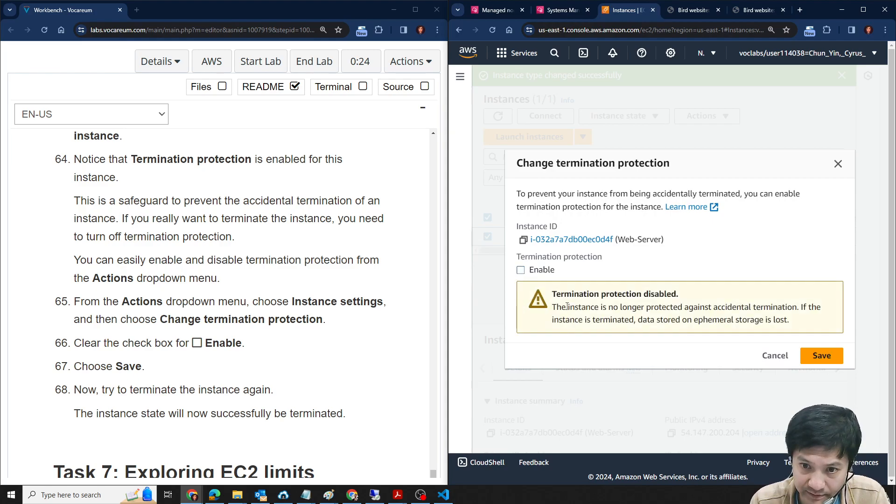
pyautogui.click(808, 350)
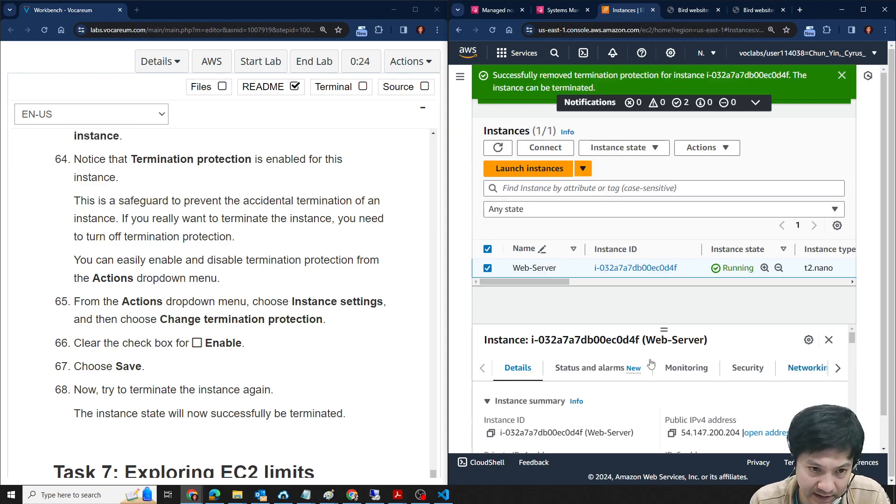
# - Terminate the unprotected Web-Server instance as described in lab step 68
pyautogui.scroll(-4, 322, 342)
pyautogui.scroll(-3, 319, 342)
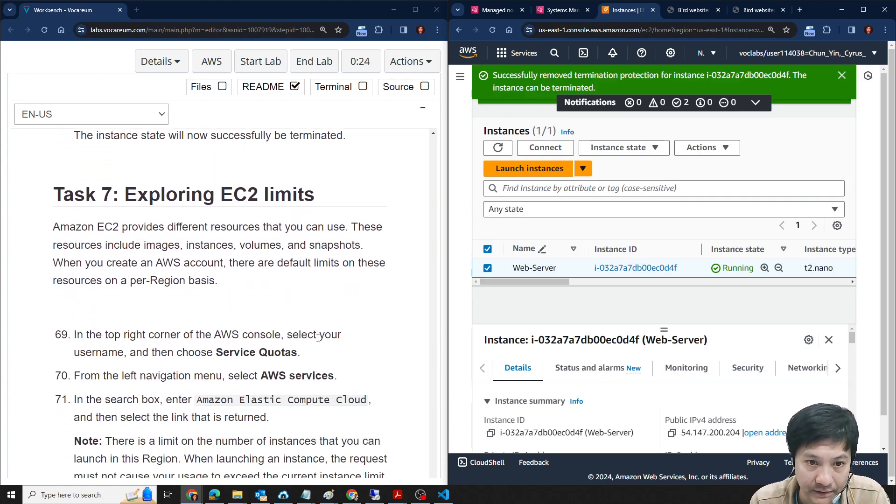
pyautogui.scroll(3, 318, 338)
pyautogui.scroll(1, 318, 338)
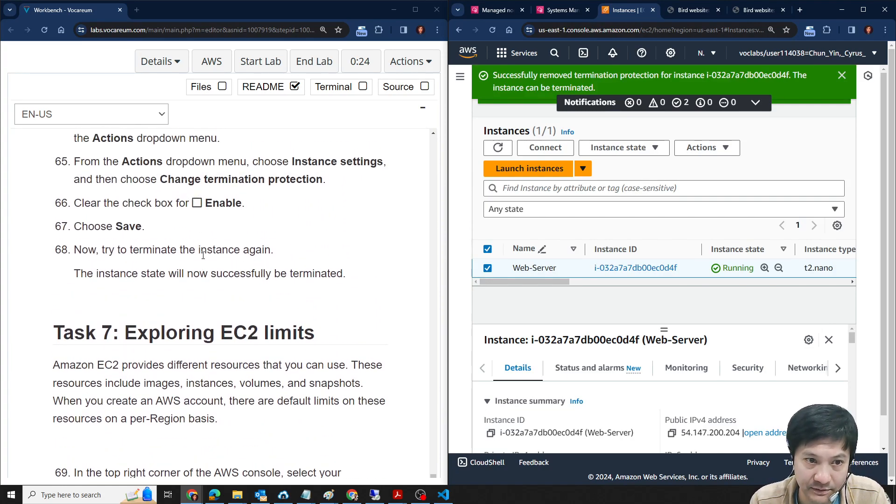
pyautogui.moveTo(108, 251); pyautogui.dragTo(264, 250)
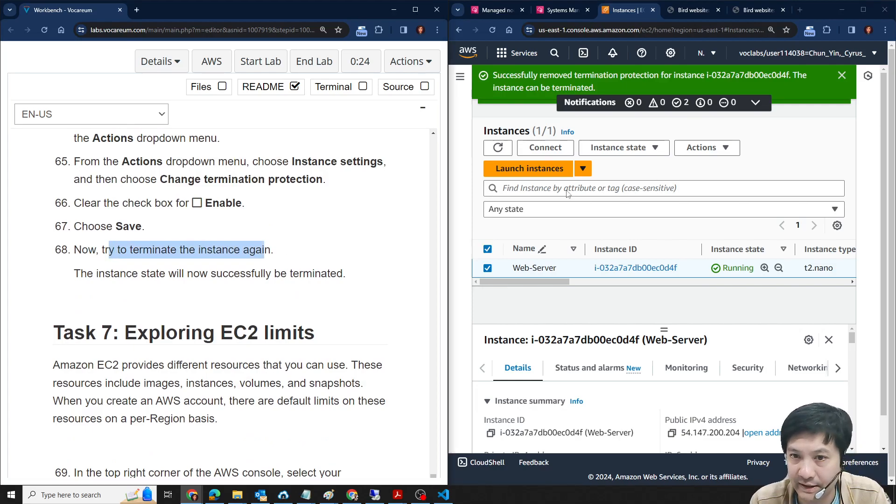
pyautogui.click(618, 148)
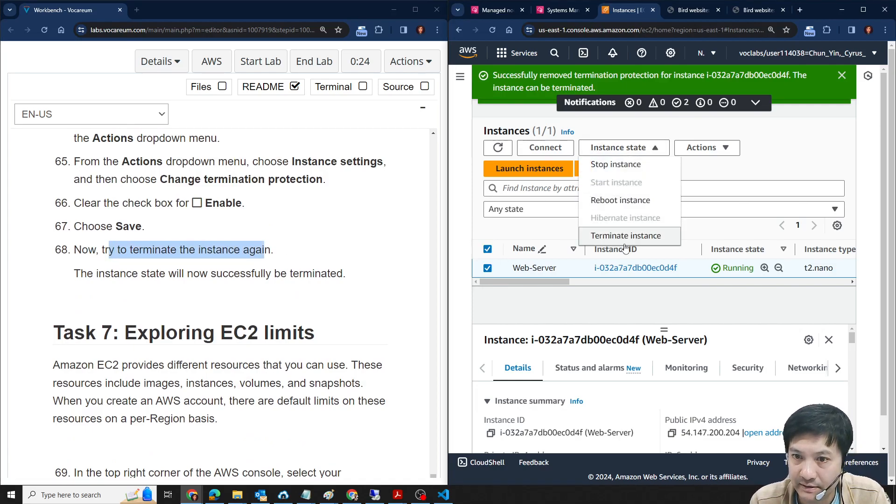
pyautogui.click(625, 237)
pyautogui.click(839, 353)
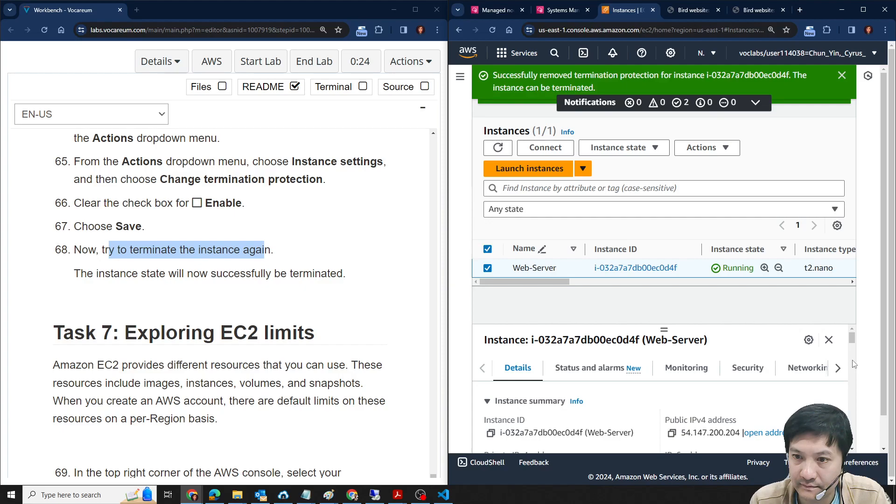
# - Dismiss the two newest success notifications, refresh the instance list, and widen the Instance state column to check the Web-Server status
pyautogui.click(842, 76)
pyautogui.click(842, 76)
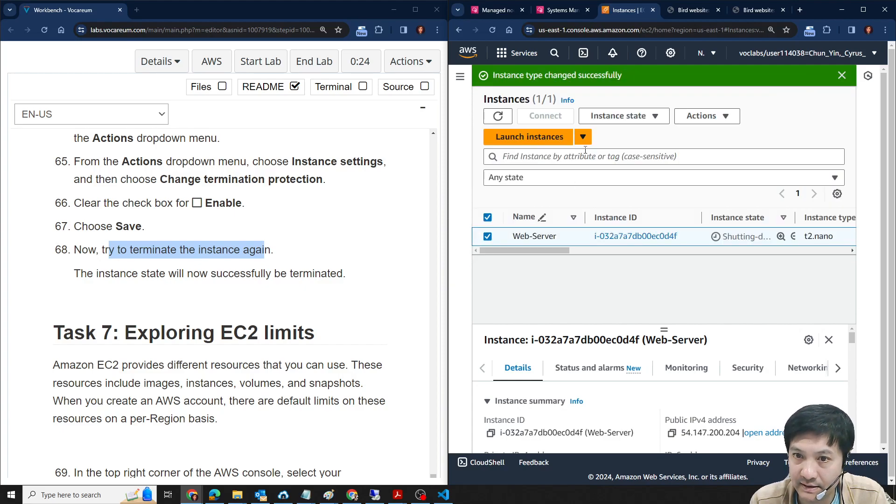
pyautogui.click(498, 115)
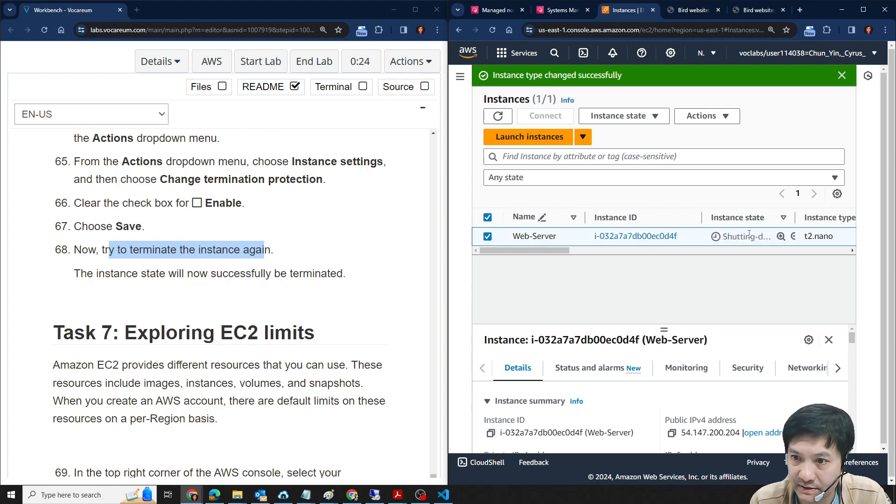
pyautogui.moveTo(794, 216); pyautogui.dragTo(799, 212)
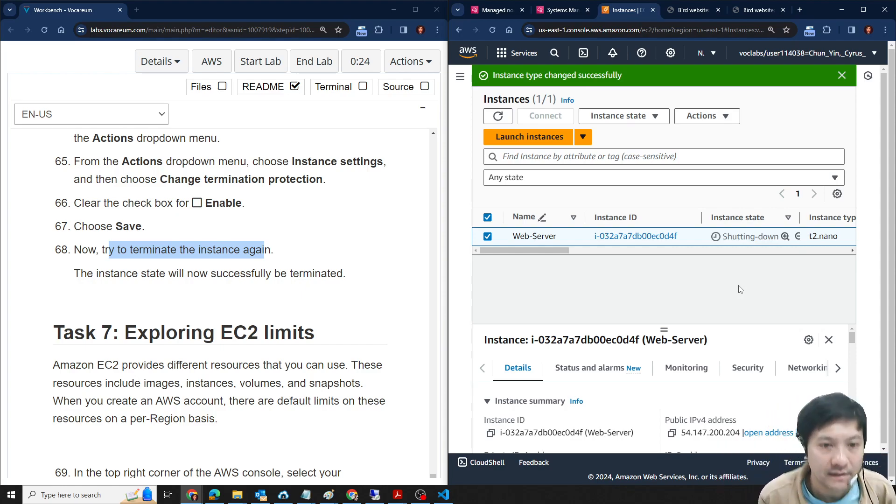
# - Read the Task 7 introduction on EC2 limits and lab steps 69 to 71 about Service Quotas
pyautogui.scroll(-3, 278, 286)
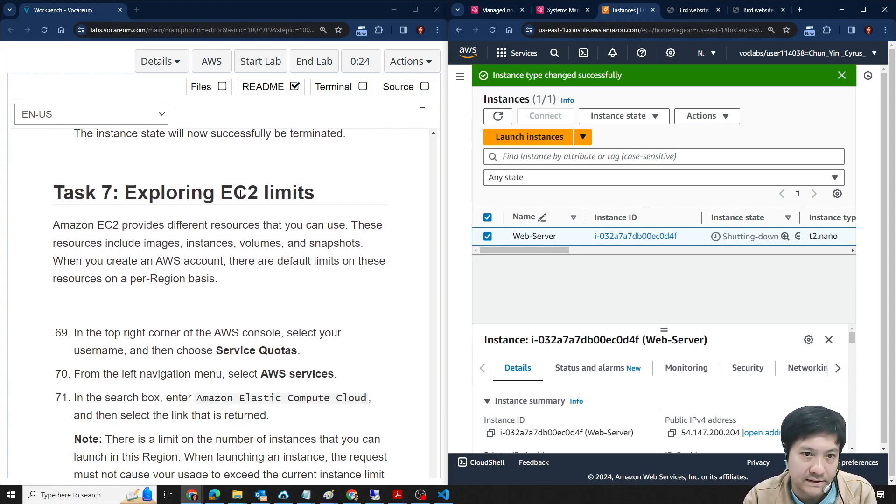
pyautogui.scroll(-1, 255, 305)
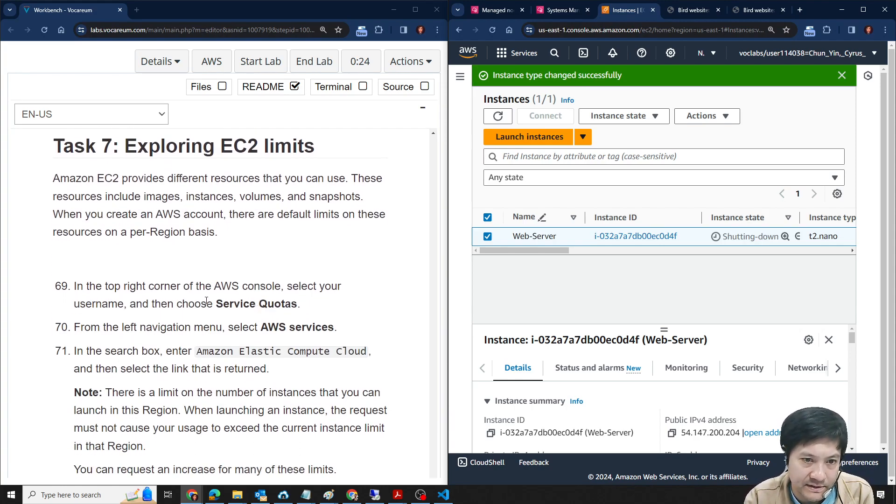
pyautogui.moveTo(216, 304); pyautogui.dragTo(298, 302)
pyautogui.hotkey('ctrl', 'c')
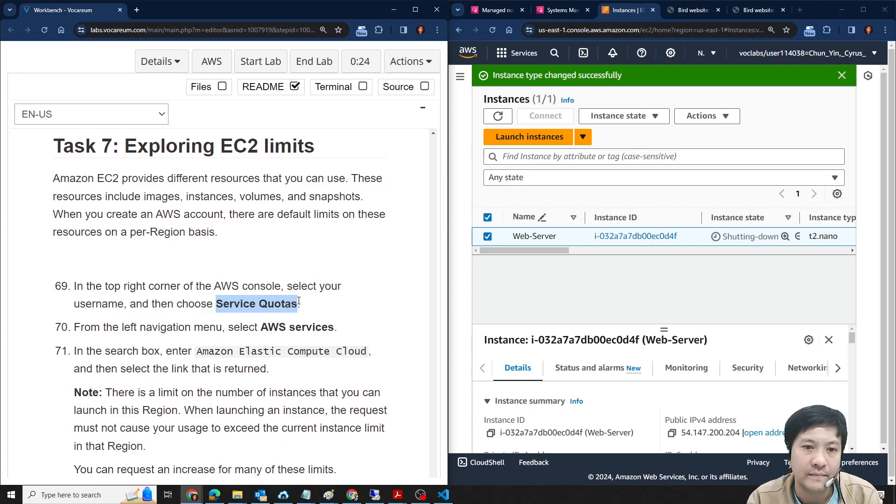
# - Open Service Quotas from the account options, show the AWS services list, and collapse the side navigation
pyautogui.click(861, 55)
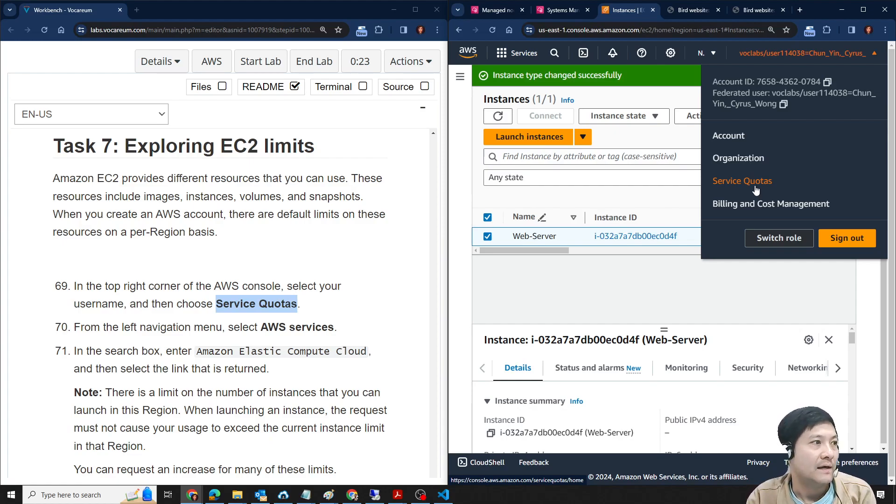
pyautogui.click(756, 188)
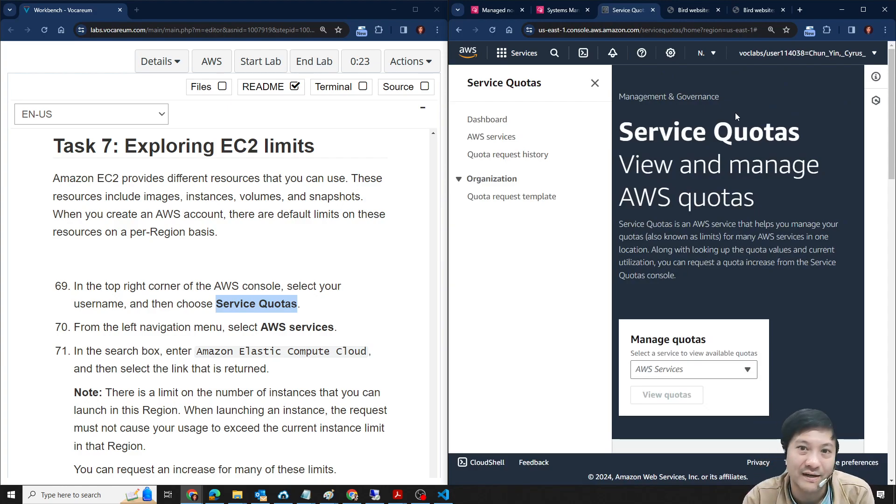
pyautogui.scroll(-1, 257, 167)
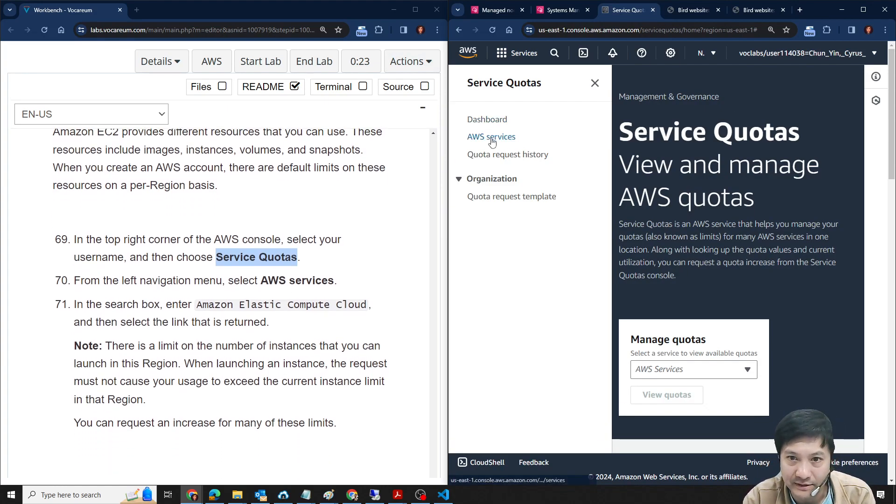
pyautogui.click(491, 139)
pyautogui.click(595, 83)
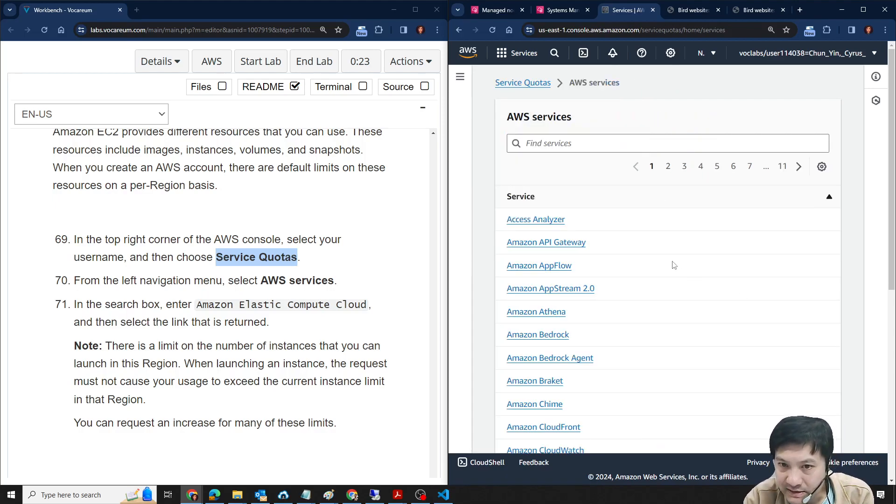
pyautogui.scroll(-1, 658, 253)
pyautogui.moveTo(203, 305); pyautogui.dragTo(378, 302)
pyautogui.click(259, 300)
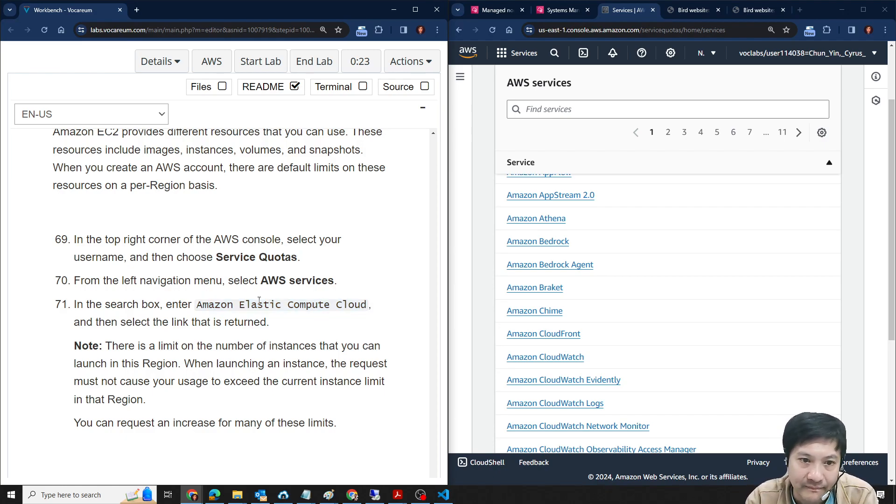
pyautogui.moveTo(197, 304); pyautogui.dragTo(367, 304)
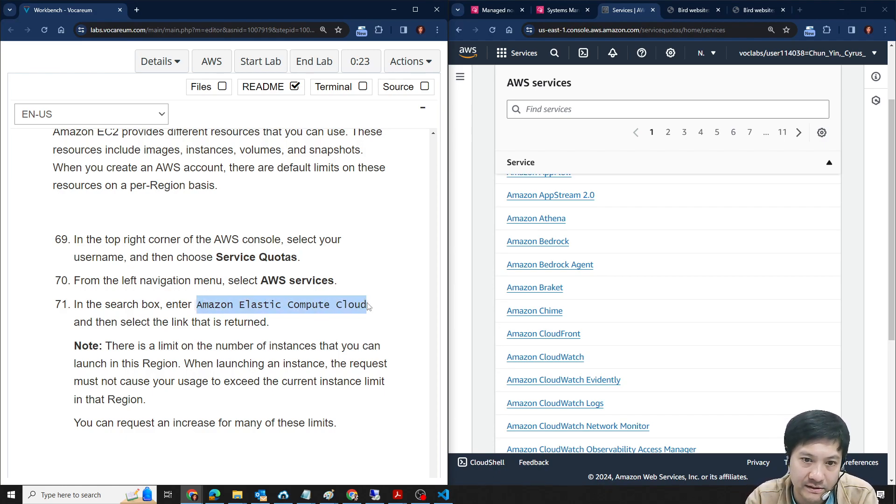
pyautogui.click(551, 109)
pyautogui.hotkey('ctrl', 'v')
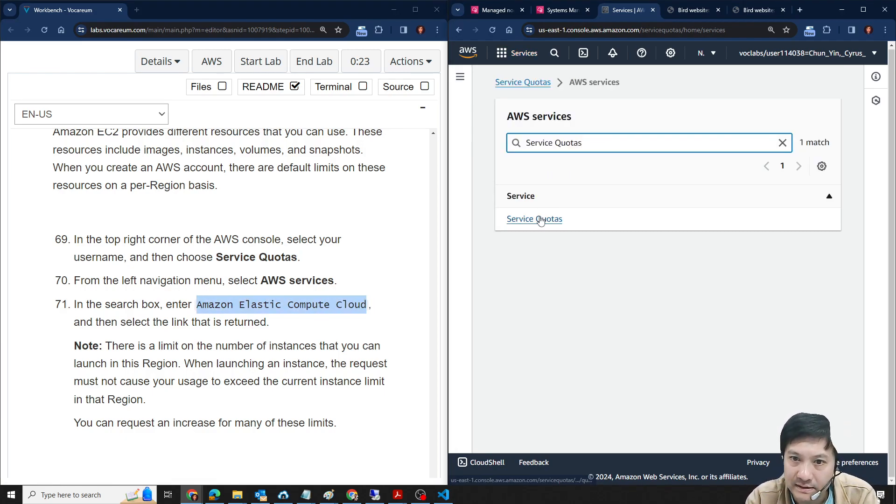
# - Search the AWS services list for Amazon Elastic Compute Cloud, copied from lab step 71, and open its quotas
pyautogui.click(233, 304)
pyautogui.moveTo(197, 304); pyautogui.dragTo(367, 304)
pyautogui.hotkey('ctrl', 'c')
pyautogui.click(594, 144)
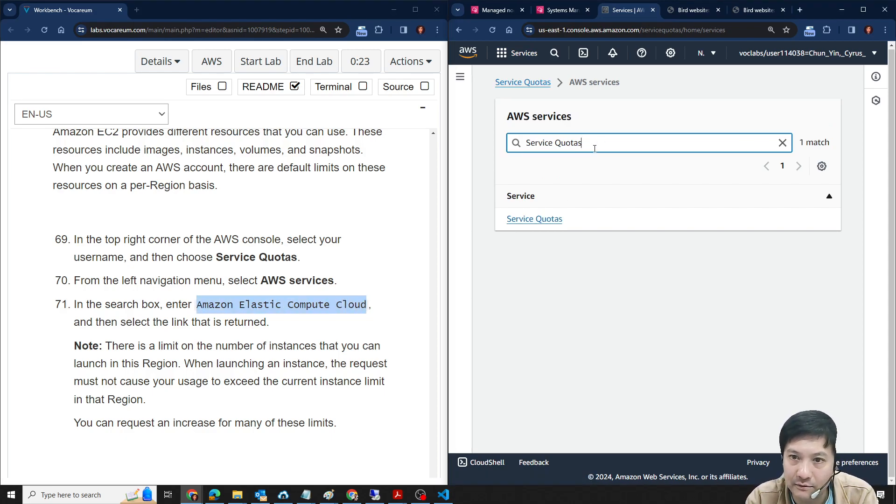
pyautogui.hotkey('ctrl', 'a')
pyautogui.hotkey('ctrl', 'v')
pyautogui.click(595, 220)
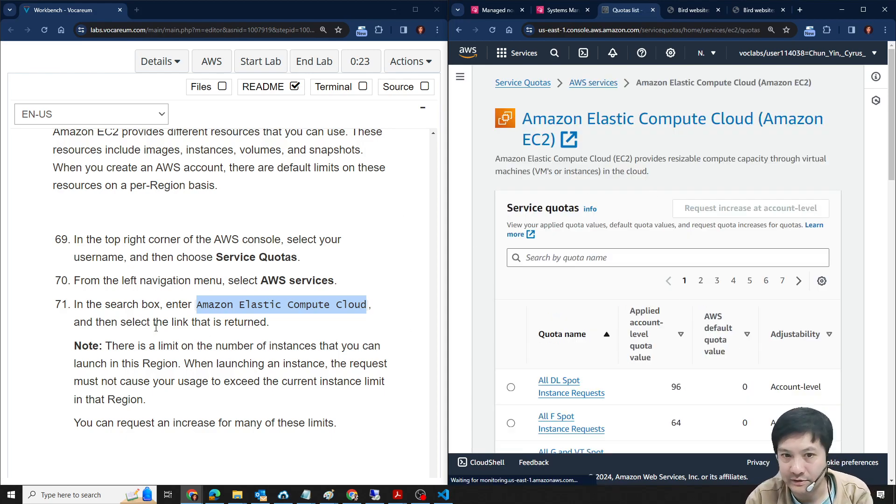
# - Examine the applied values, default values and adjustability of the Amazon EC2 quotas, alongside the lab's note on limits and its closing steps
pyautogui.scroll(-3, 219, 303)
pyautogui.scroll(-3, 748, 335)
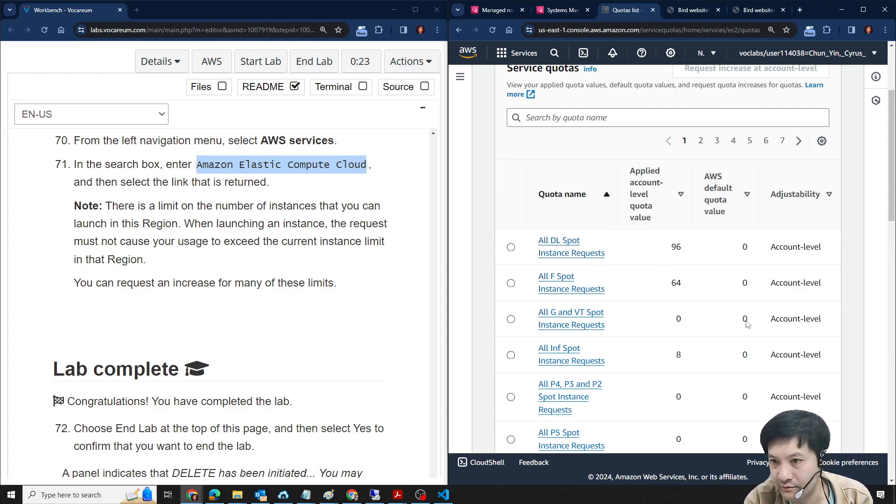
pyautogui.scroll(-3, 744, 341)
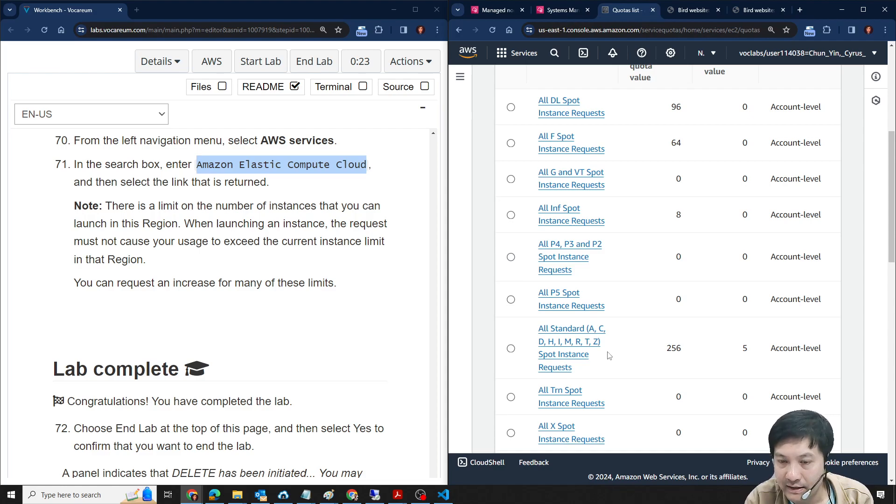
pyautogui.scroll(-4, 705, 359)
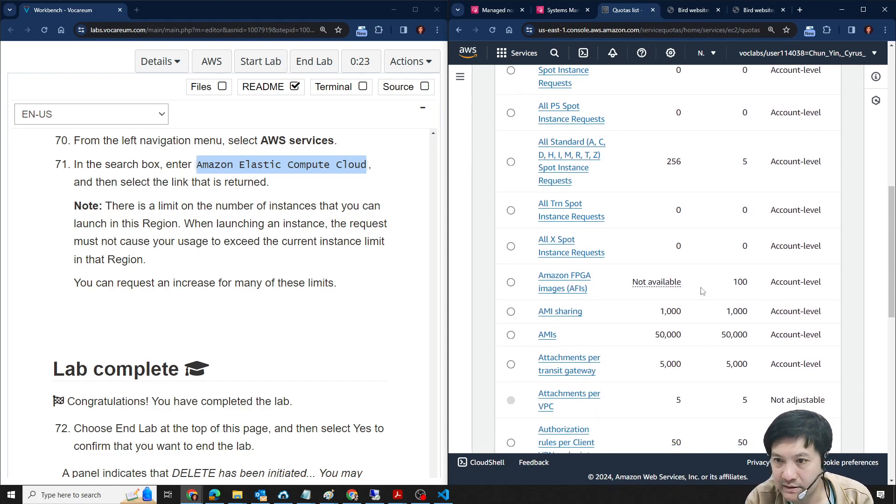
pyautogui.scroll(6, 698, 226)
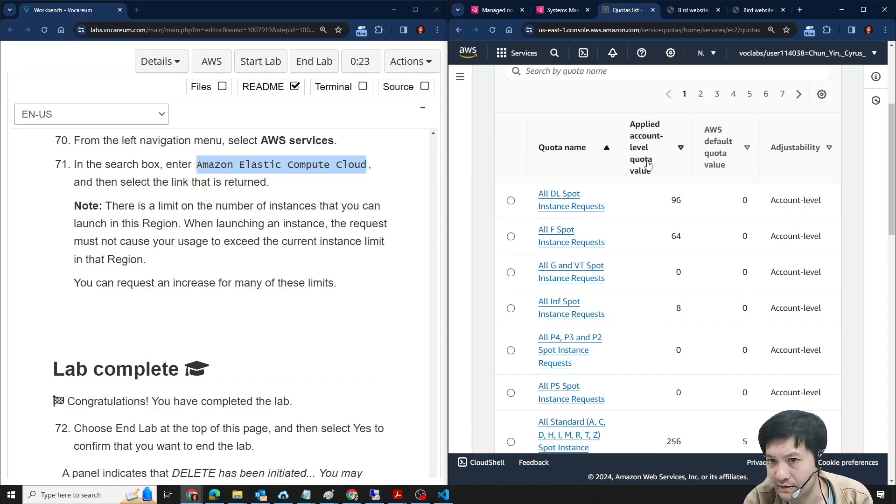
pyautogui.scroll(-5, 770, 360)
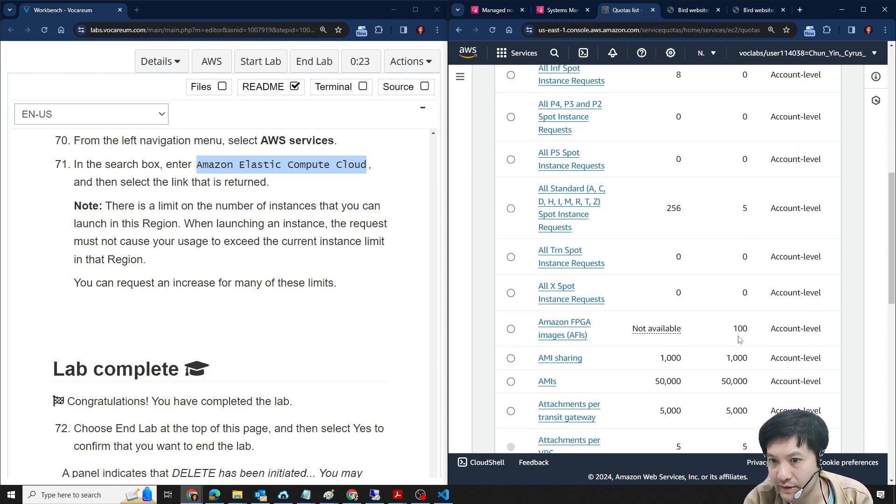
pyautogui.scroll(6, 739, 339)
pyautogui.scroll(-10, 740, 311)
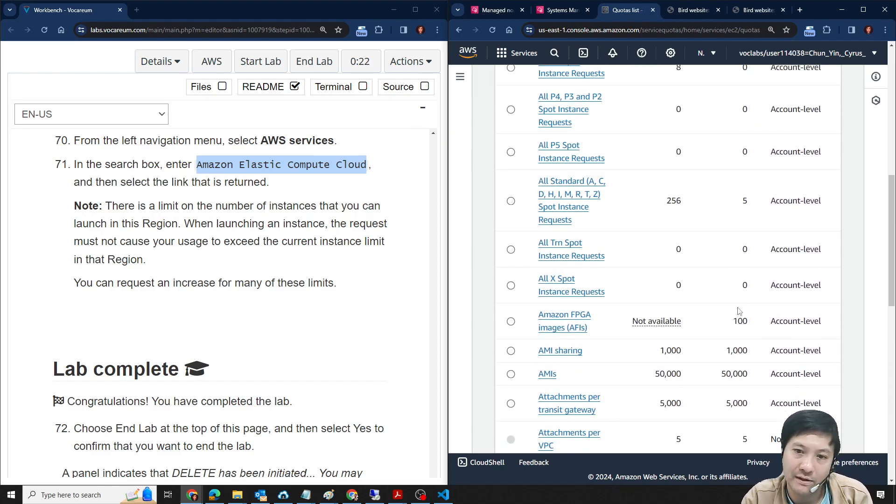
pyautogui.scroll(3, 740, 311)
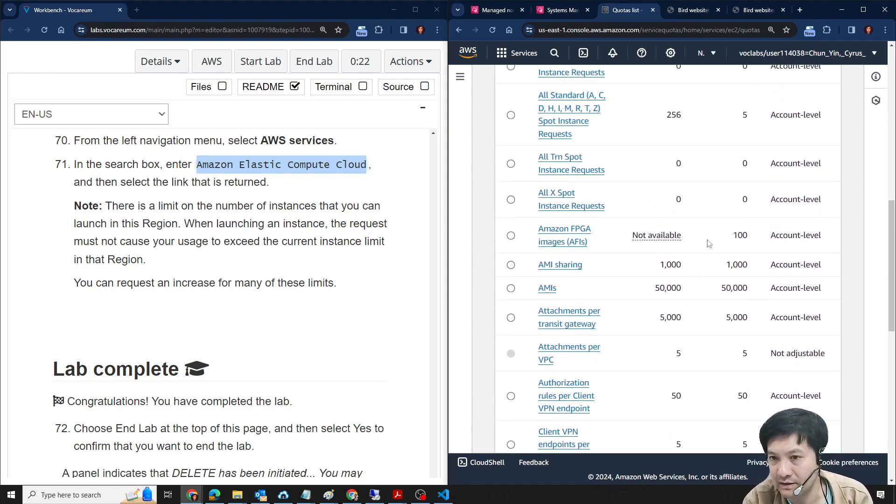
pyautogui.scroll(-5, 762, 341)
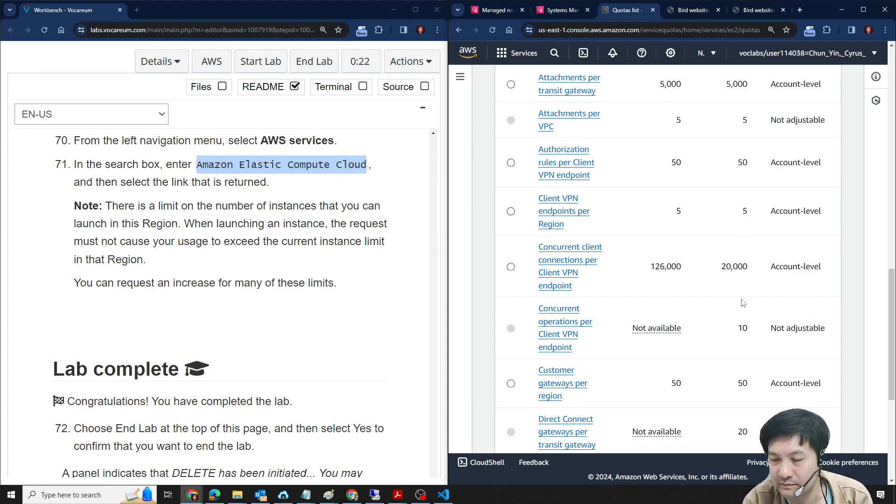
pyautogui.scroll(-3, 742, 317)
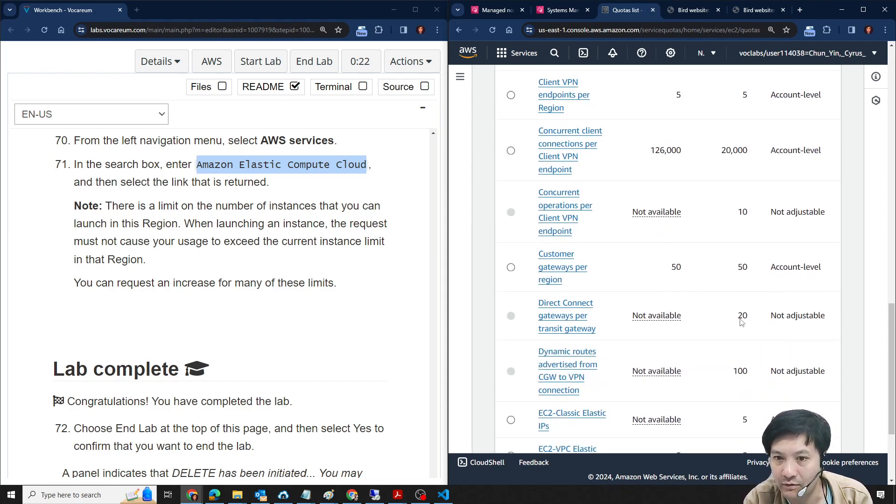
pyautogui.scroll(-2, 744, 321)
pyautogui.scroll(-3, 260, 347)
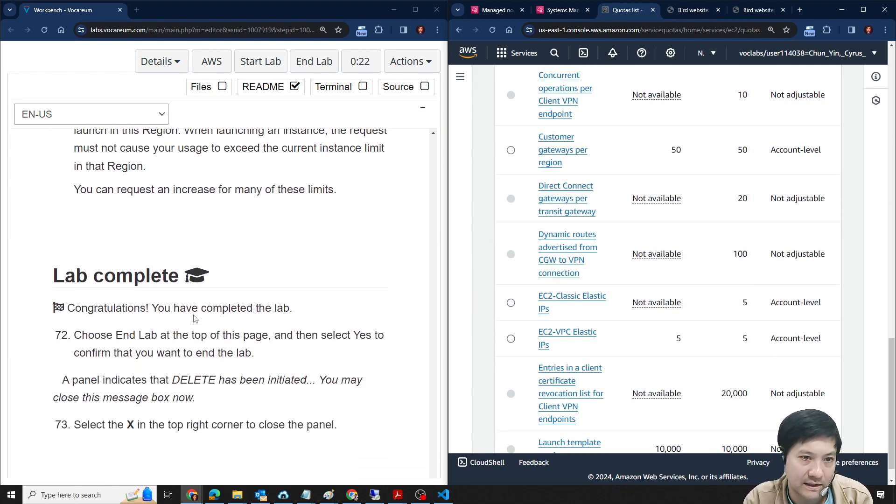
pyautogui.scroll(-1, 719, 357)
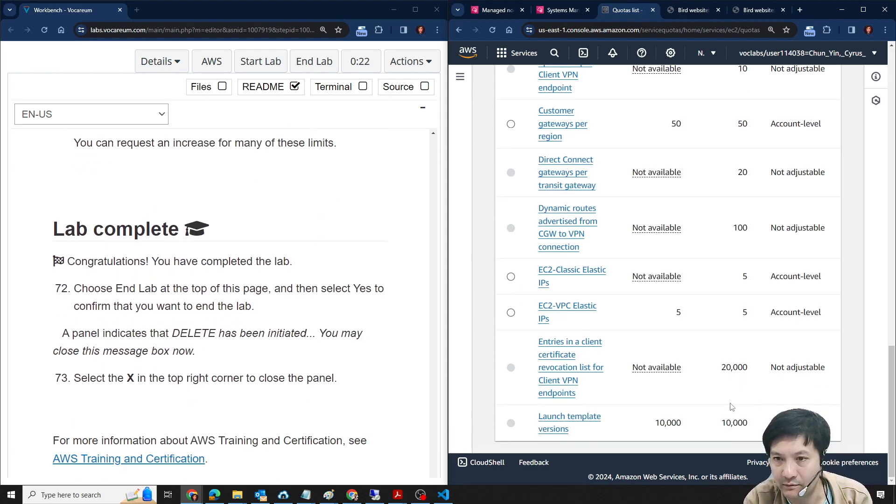
# - Select the All G and VT Spot Instance Requests quota in the Amazon EC2 quota list
pyautogui.scroll(12, 728, 355)
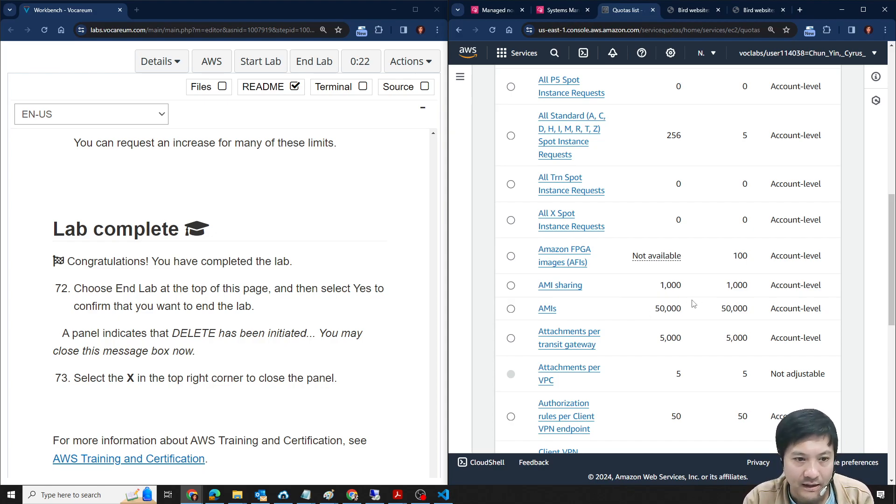
pyautogui.scroll(10, 694, 298)
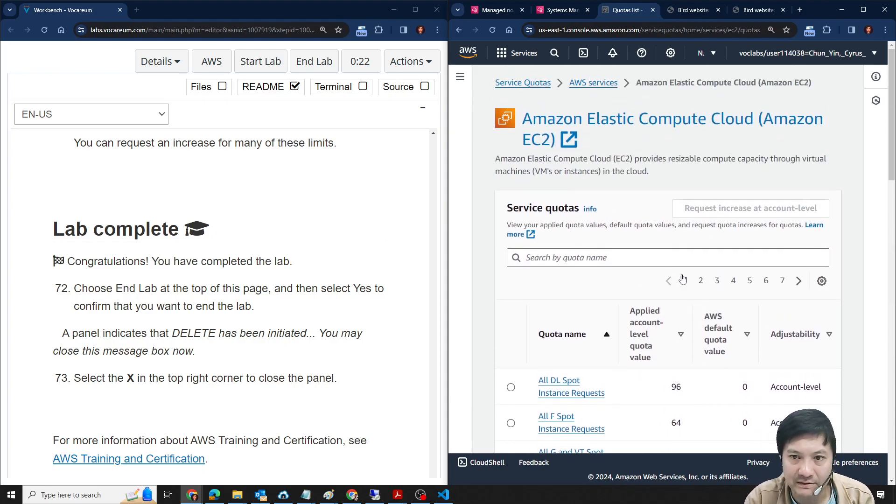
pyautogui.scroll(-1, 683, 279)
pyautogui.scroll(-1, 707, 335)
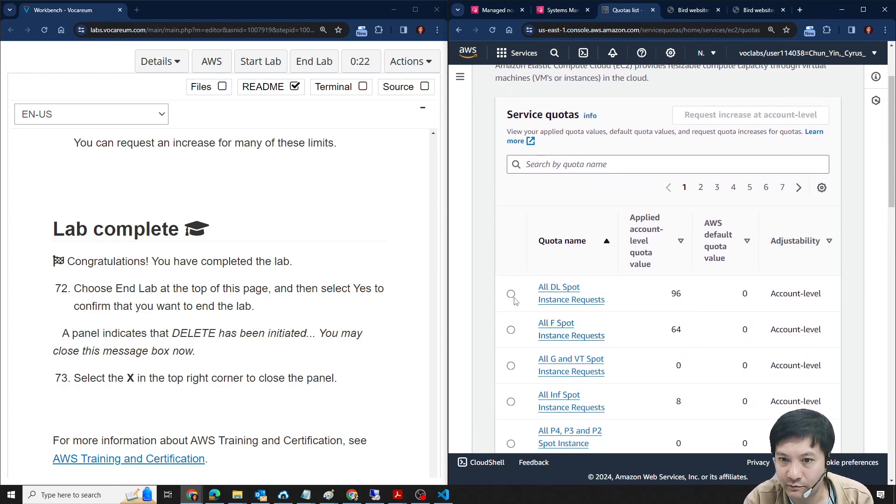
pyautogui.click(511, 366)
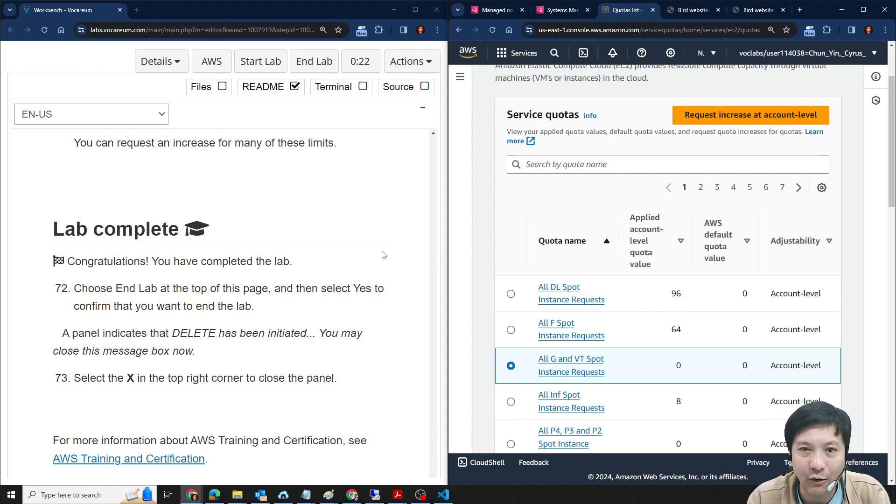
# - Check the remaining lab instructions, sign out of the AWS console, and close its browser window
pyautogui.scroll(-4, 392, 296)
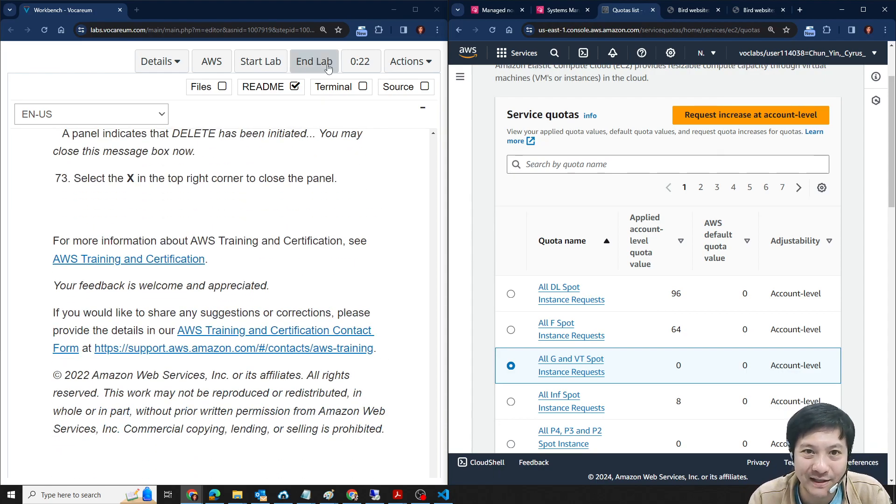
pyautogui.scroll(12, 416, 439)
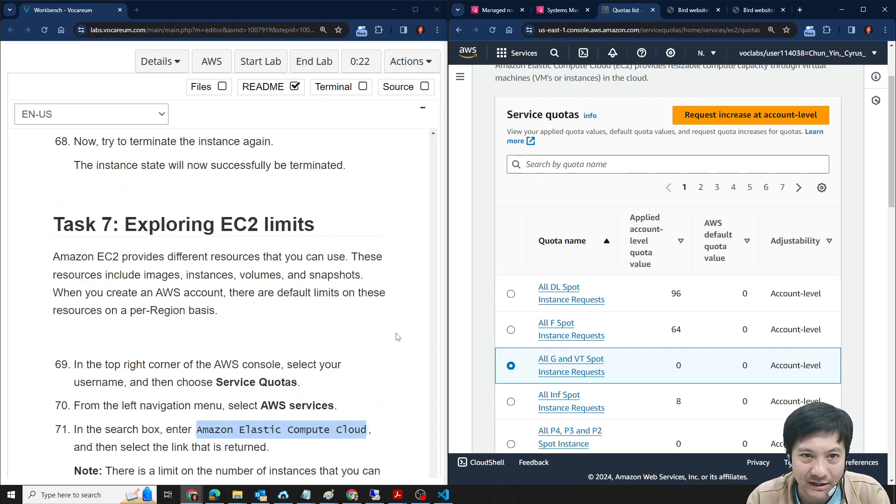
pyautogui.scroll(-7, 409, 423)
pyautogui.scroll(-6, 407, 423)
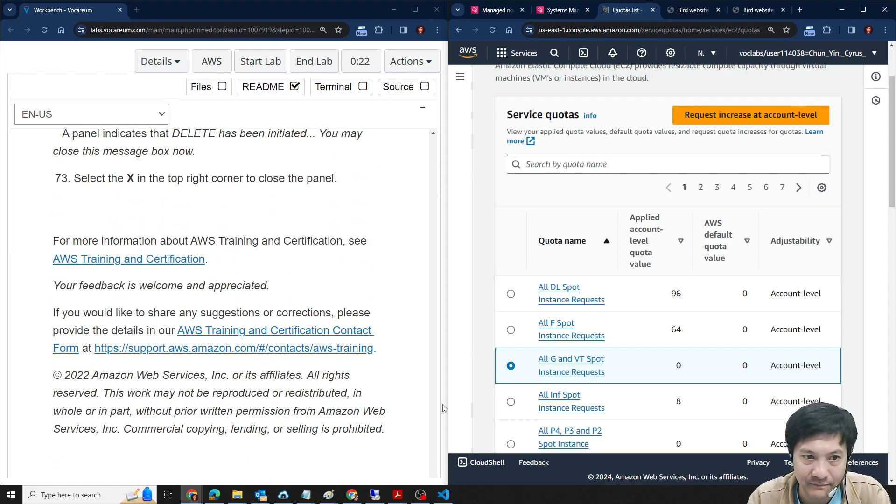
pyautogui.scroll(2, 720, 222)
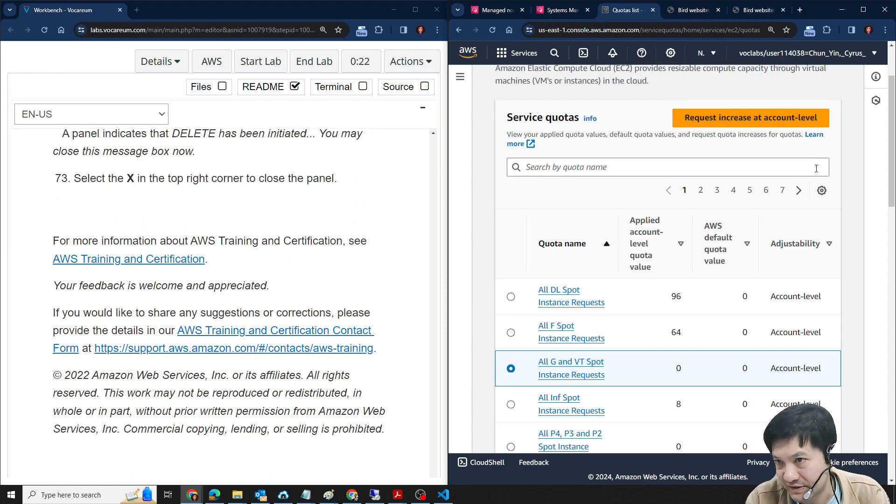
pyautogui.click(835, 55)
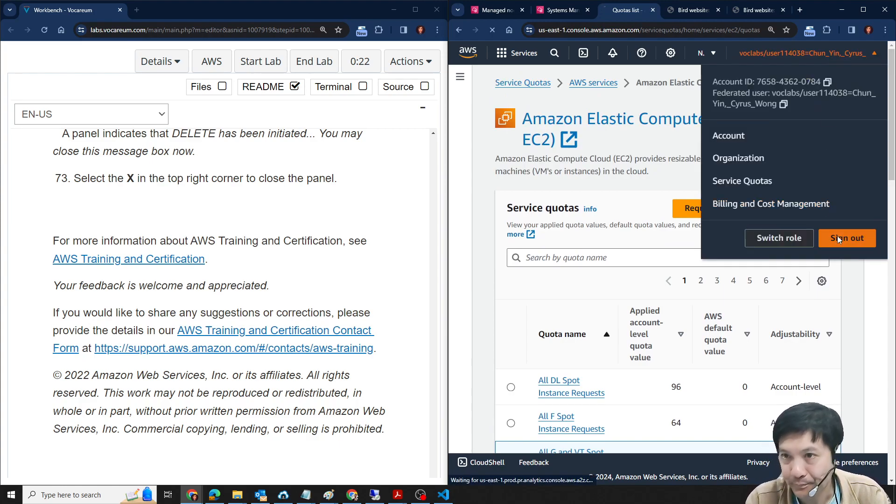
pyautogui.click(837, 236)
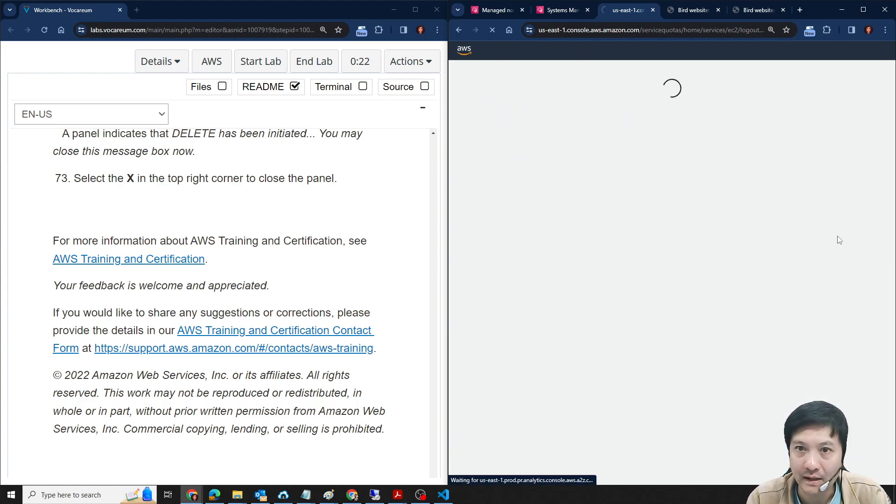
pyautogui.click(884, 10)
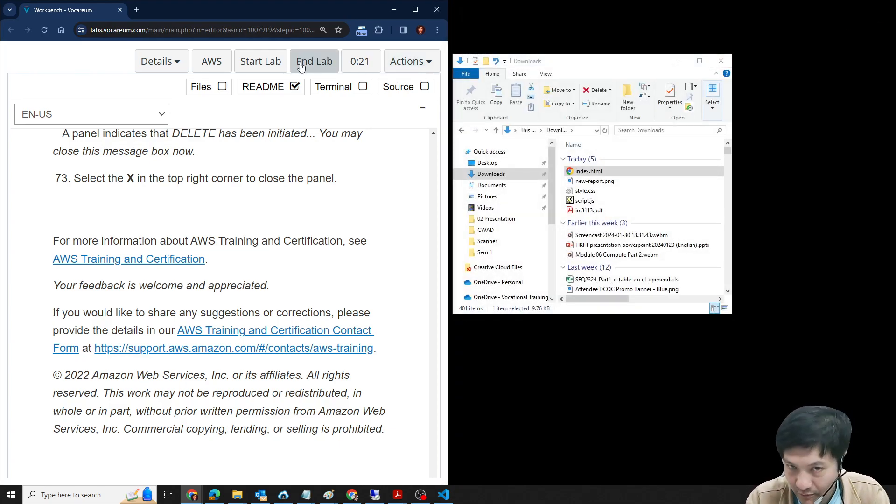
# - End the lab in the Vocareum Workbench, confirm the ending, and maximize the Workbench window
pyautogui.click(301, 65)
pyautogui.click(333, 115)
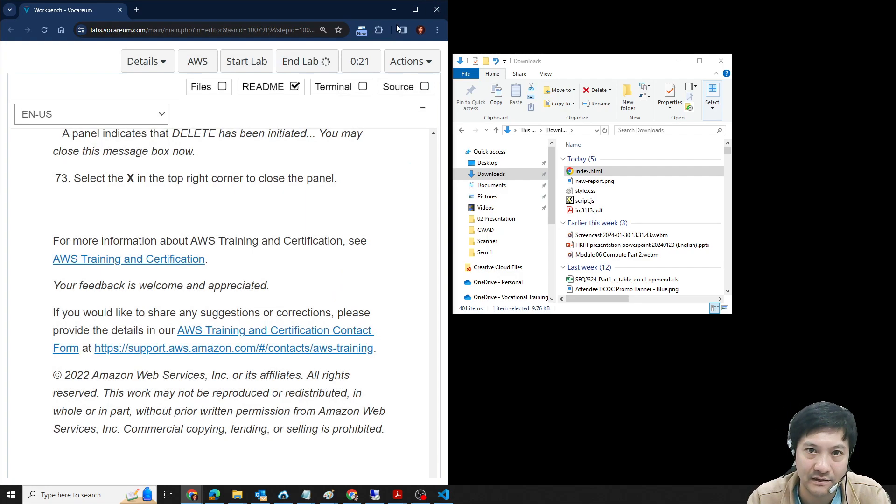
pyautogui.click(415, 9)
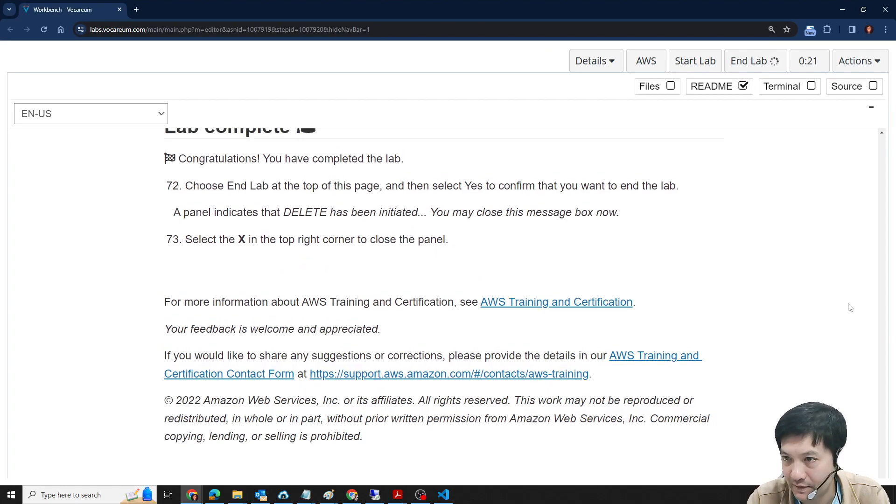